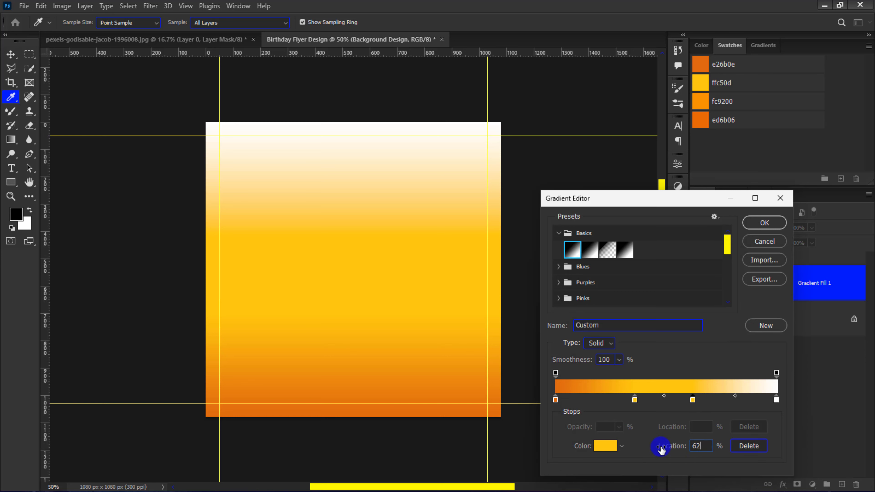
Color the gradient stop at 62% fc9200 and the end stop at 100% ffc50d, and accept the edited gradient
{"action": "left_click", "coordinate": [606, 446]}
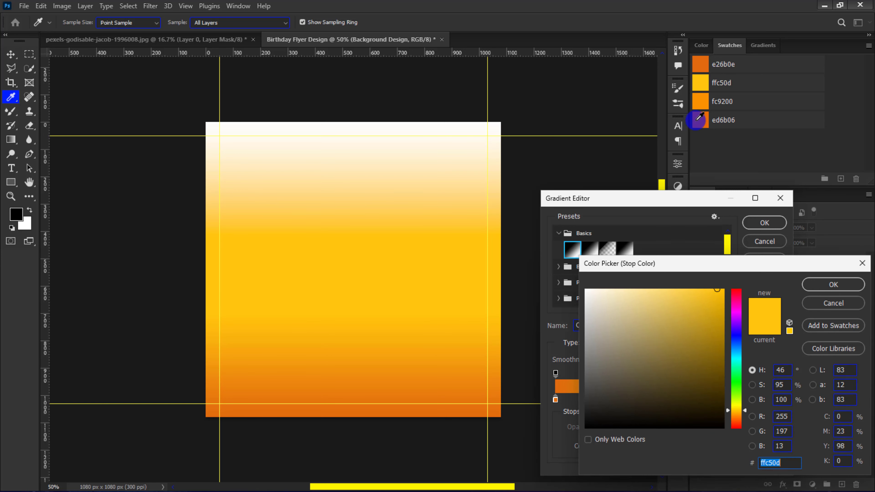
{"action": "left_click", "coordinate": [700, 101]}
{"action": "left_click", "coordinate": [829, 286]}
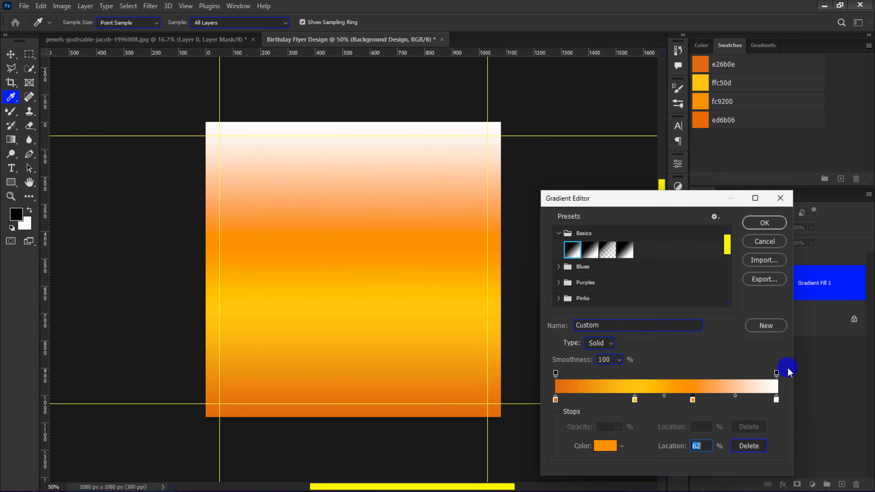
{"action": "left_click", "coordinate": [776, 400]}
{"action": "left_click", "coordinate": [607, 447]}
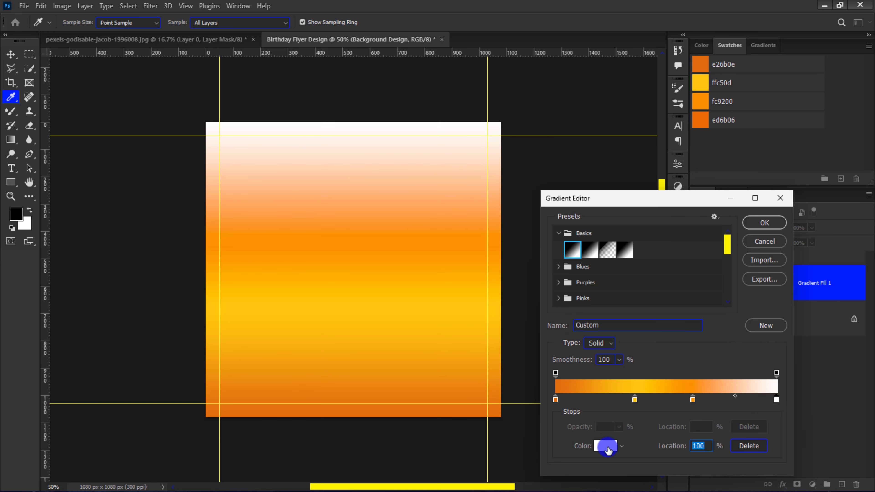
{"action": "left_click", "coordinate": [701, 83]}
{"action": "left_click", "coordinate": [832, 285]}
{"action": "left_click", "coordinate": [765, 222]}
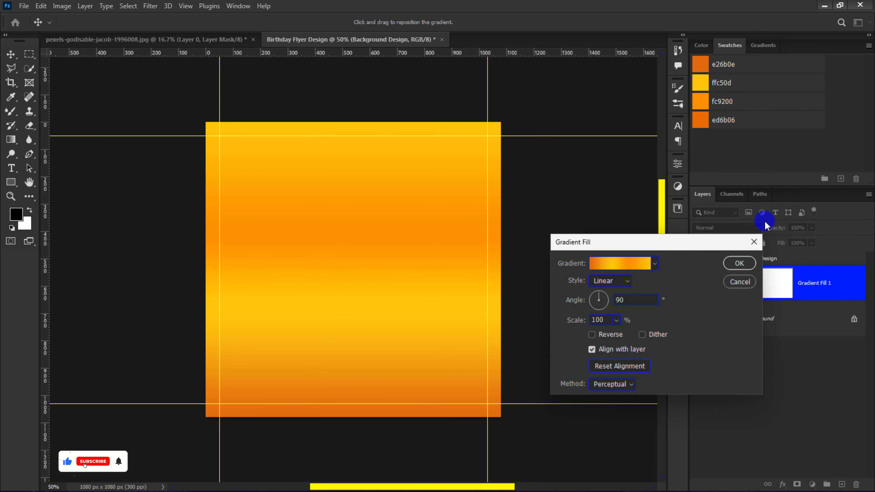
Set the gradient fill to Radial style, angle -93.29°, scale 99% and Classic method, and apply it
{"action": "left_click", "coordinate": [610, 281]}
{"action": "left_click", "coordinate": [616, 300]}
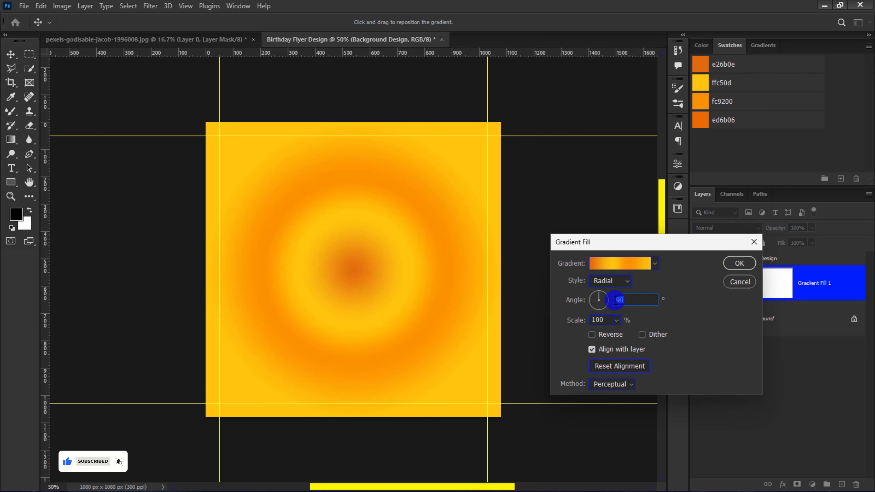
{"action": "double_click", "coordinate": [600, 321]}
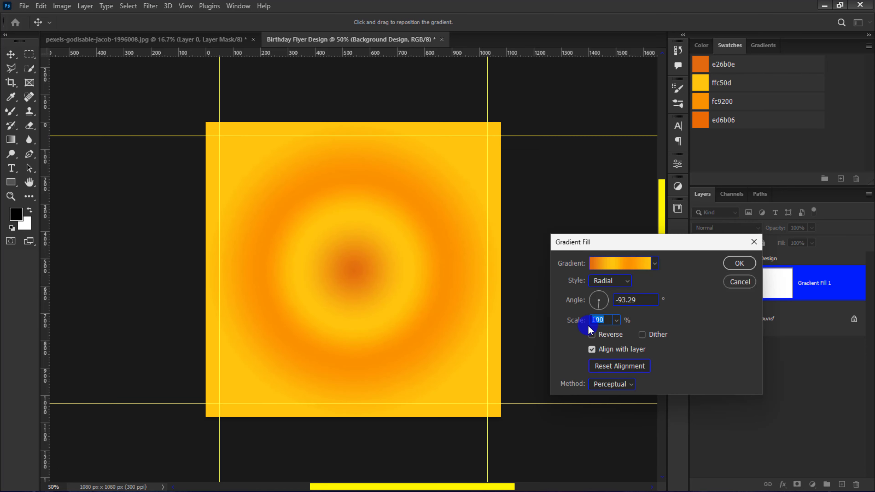
{"action": "left_click", "coordinate": [607, 384]}
{"action": "left_click", "coordinate": [610, 410]}
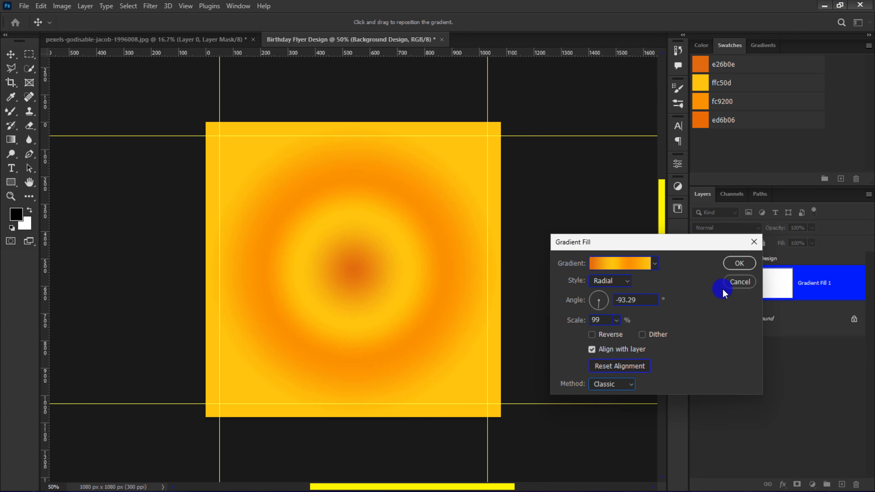
{"action": "left_click", "coordinate": [740, 263]}
Bring the cut-out portrait into the Birthday Flyer Design document, scale it to about 26.18% and nudge it slightly left
{"action": "left_click", "coordinate": [186, 39]}
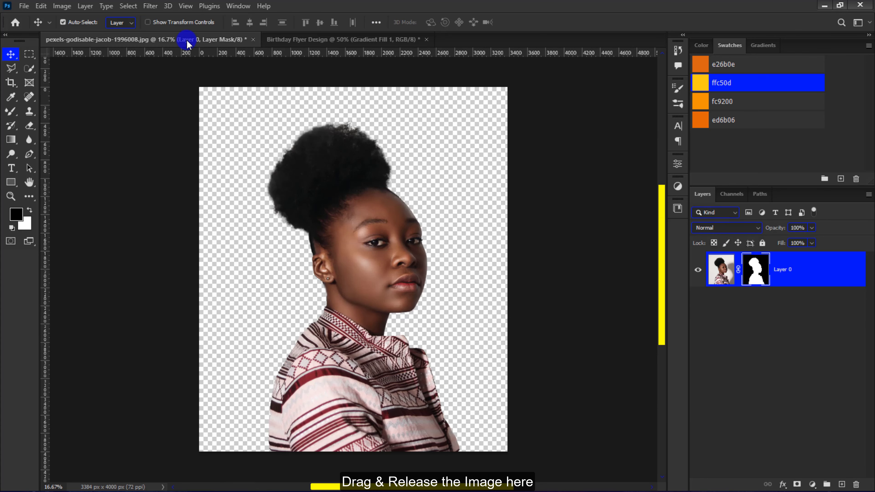
{"action": "left_click_drag", "start_coordinate": [371, 280], "coordinate": [354, 274]}
{"action": "key", "text": "ctrl+t"}
{"action": "key", "text": "ctrl+minus"}
{"action": "key", "text": "ctrl+plus"}
{"action": "key", "text": "ctrl+plus"}
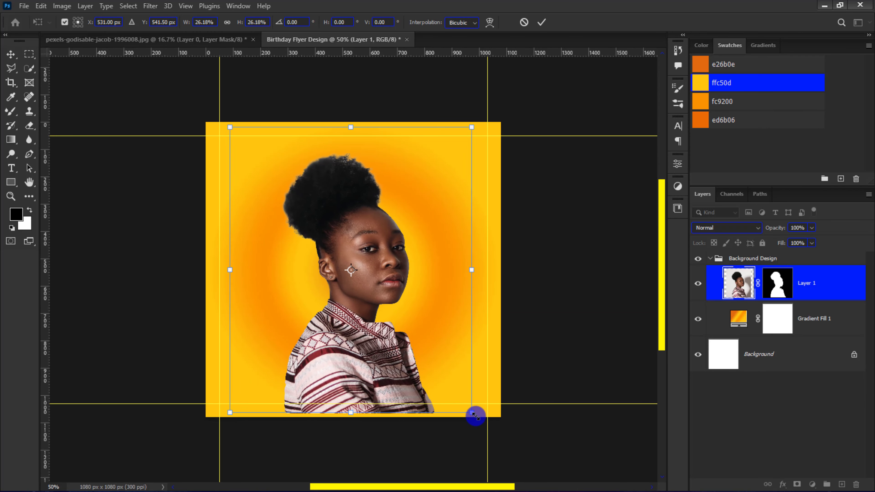
{"action": "key", "text": "shift+Left"}
{"action": "key", "text": "shift+Left"}
{"action": "left_click", "coordinate": [542, 23]}
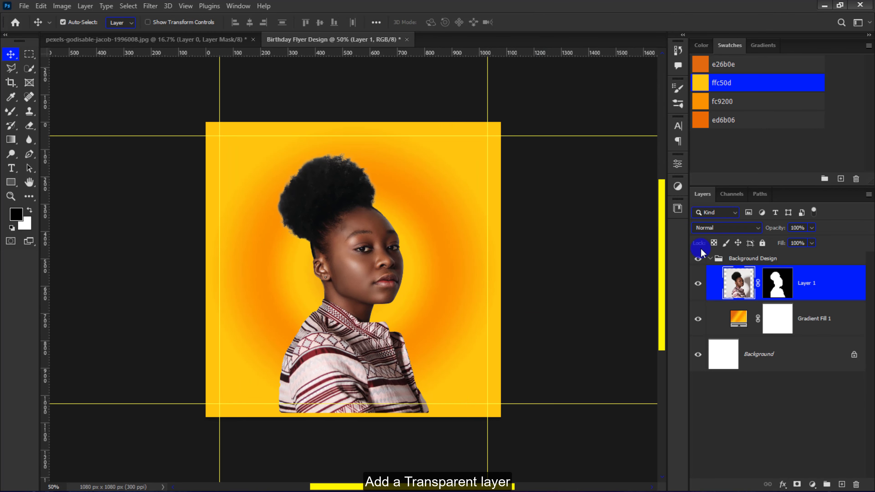
Add a blank layer above the portrait and clip it to the portrait layer
{"action": "left_click", "coordinate": [842, 485]}
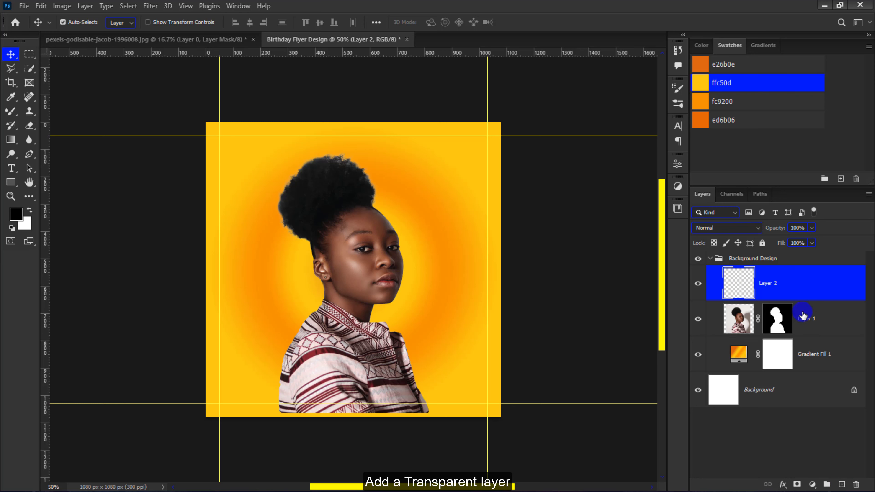
{"action": "right_click", "coordinate": [792, 280]}
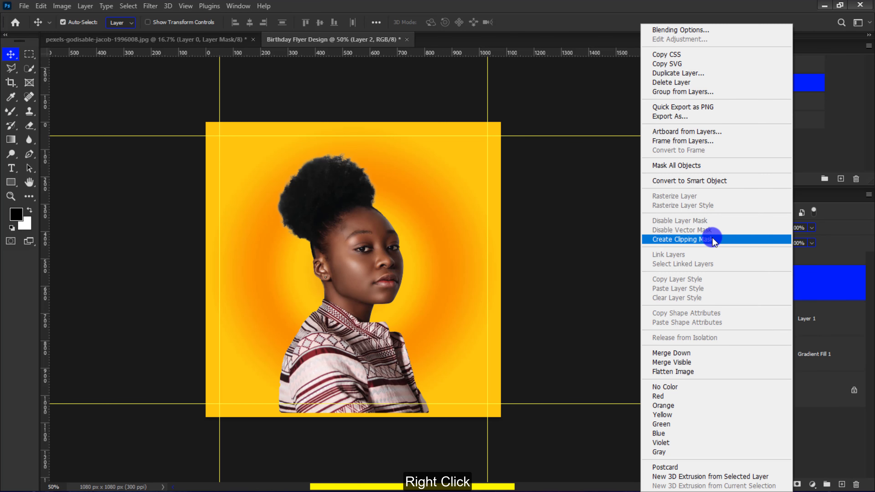
{"action": "left_click", "coordinate": [712, 240]}
Set up the Brush tool with 14% opacity and 18% flow for retouching the hair
{"action": "key", "text": "ctrl+1"}
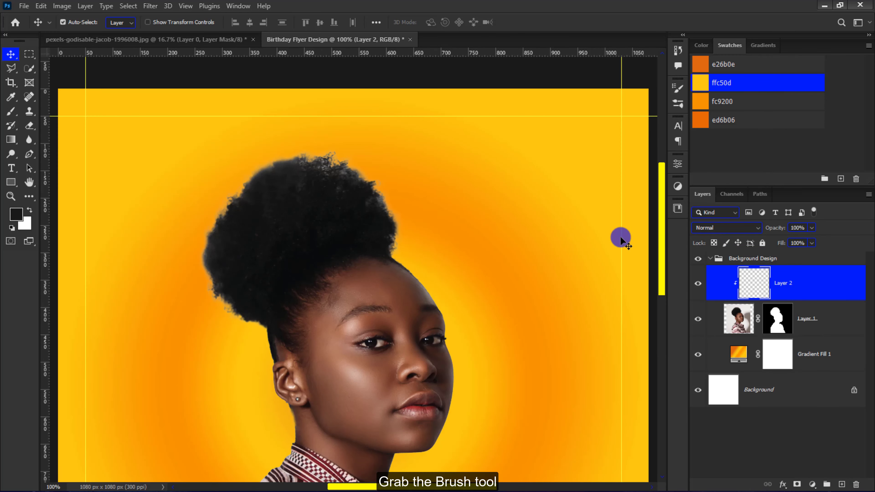
{"action": "left_click", "coordinate": [10, 116]}
{"action": "left_click", "coordinate": [251, 22]}
{"action": "left_click_drag", "start_coordinate": [255, 34], "coordinate": [207, 34]}
{"action": "left_click", "coordinate": [321, 23]}
{"action": "left_click_drag", "start_coordinate": [324, 34], "coordinate": [280, 34]}
Sample the dark hair color, paint over the light halos along the hair's edge, and compare the result with and without the retouch layer
{"action": "left_click", "coordinate": [375, 225], "text": "alt"}
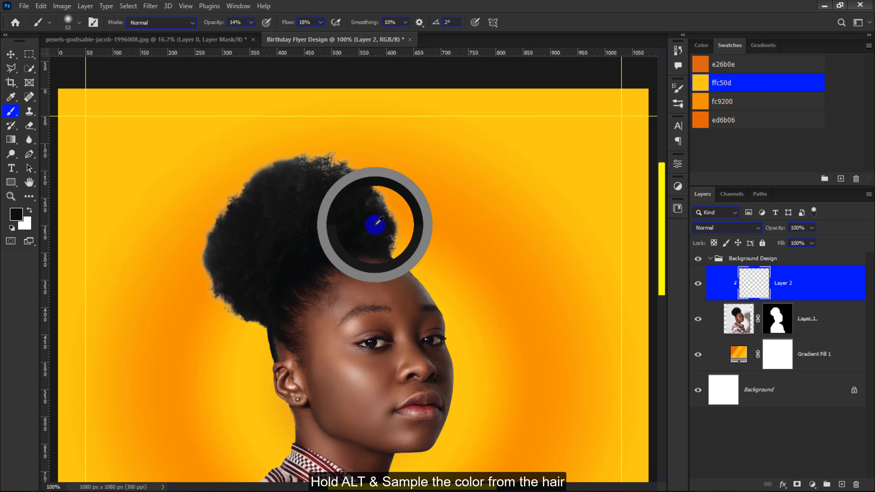
{"action": "left_click", "coordinate": [348, 169], "text": "alt"}
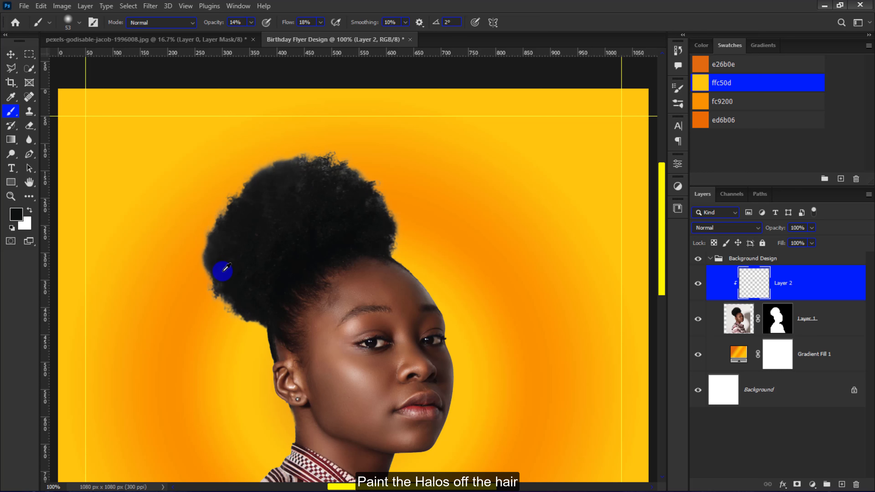
{"action": "left_click_drag", "start_coordinate": [225, 271], "coordinate": [206, 259]}
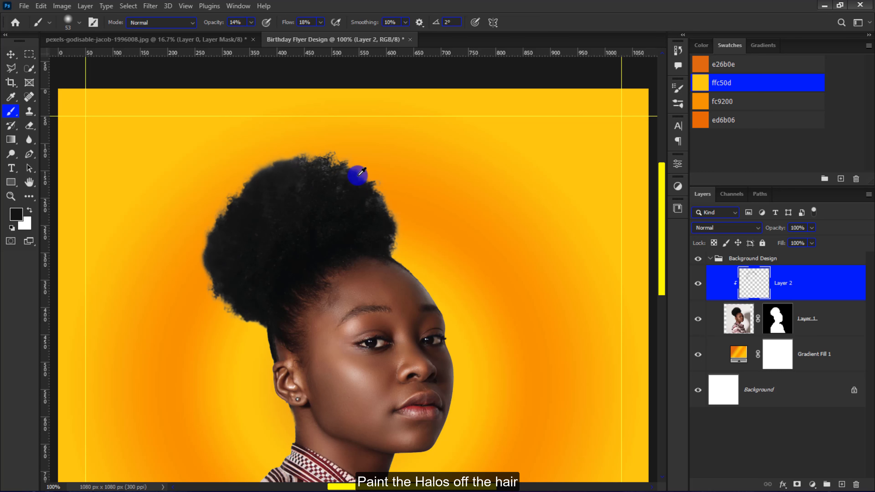
{"action": "left_click_drag", "start_coordinate": [310, 164], "coordinate": [264, 170]}
{"action": "left_click_drag", "start_coordinate": [208, 271], "coordinate": [247, 179]}
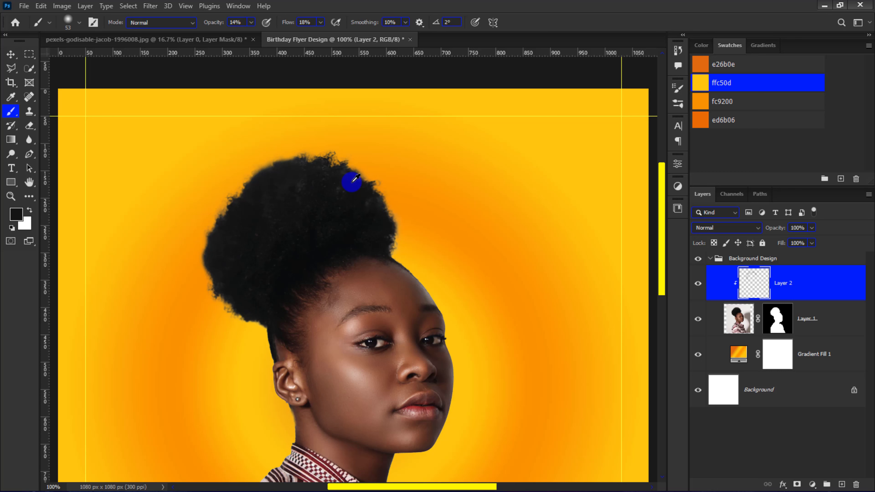
{"action": "mouse_move", "coordinate": [400, 233]}
{"action": "left_mouse_down"}
{"action": "mouse_move", "coordinate": [369, 176]}
{"action": "mouse_move", "coordinate": [239, 175]}
{"action": "mouse_move", "coordinate": [195, 257]}
{"action": "left_mouse_up"}
{"action": "left_click", "coordinate": [8, 54]}
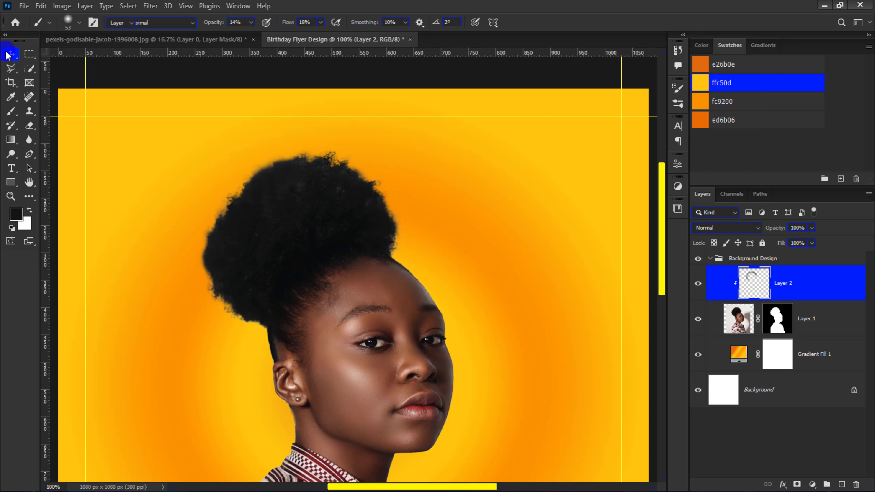
{"action": "left_click", "coordinate": [697, 289]}
{"action": "left_click", "coordinate": [697, 288]}
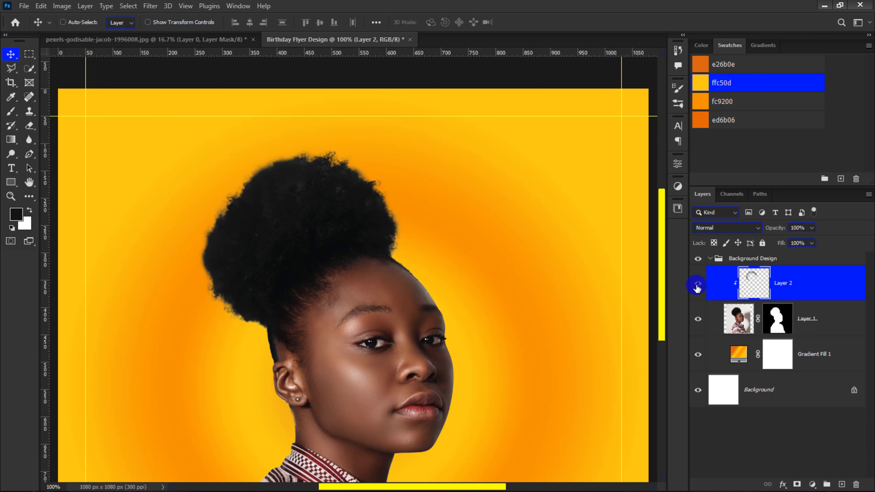
Add another blank layer above the hair retouch layer and clip it to the portrait
{"action": "key", "text": "ctrl+minus"}
{"action": "key", "text": "ctrl+minus"}
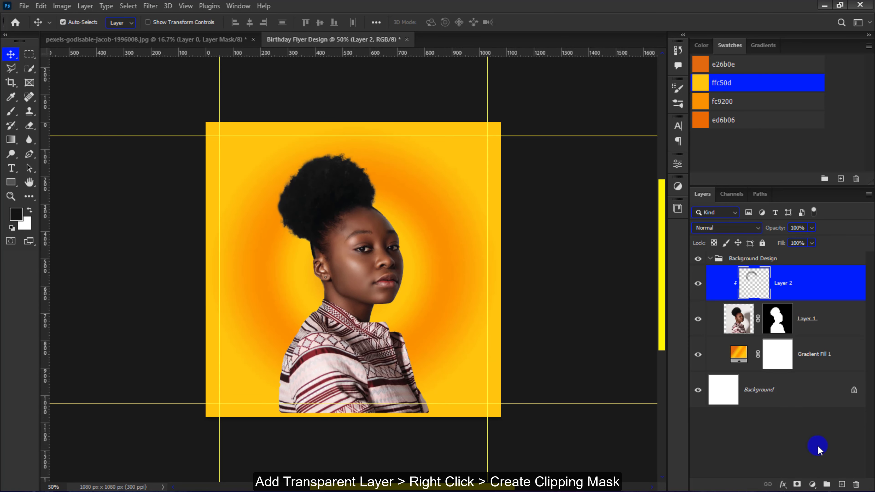
{"action": "left_click", "coordinate": [840, 484]}
{"action": "right_click", "coordinate": [793, 281]}
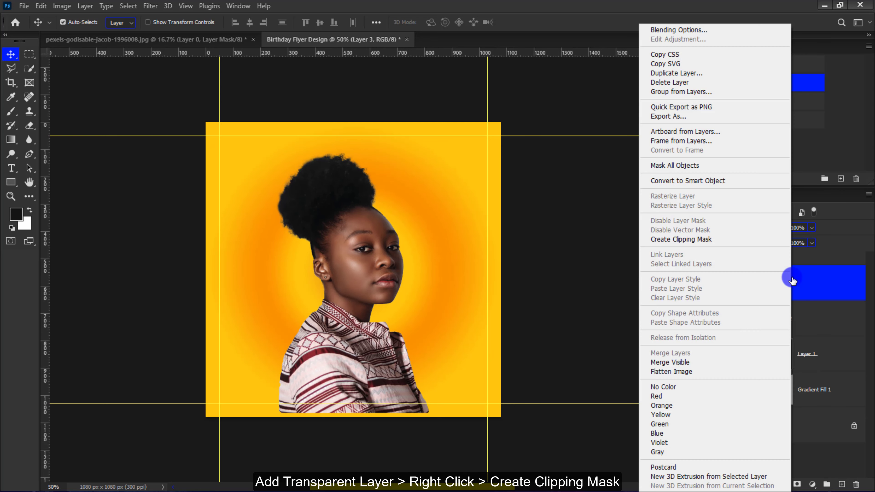
{"action": "left_click", "coordinate": [731, 239]}
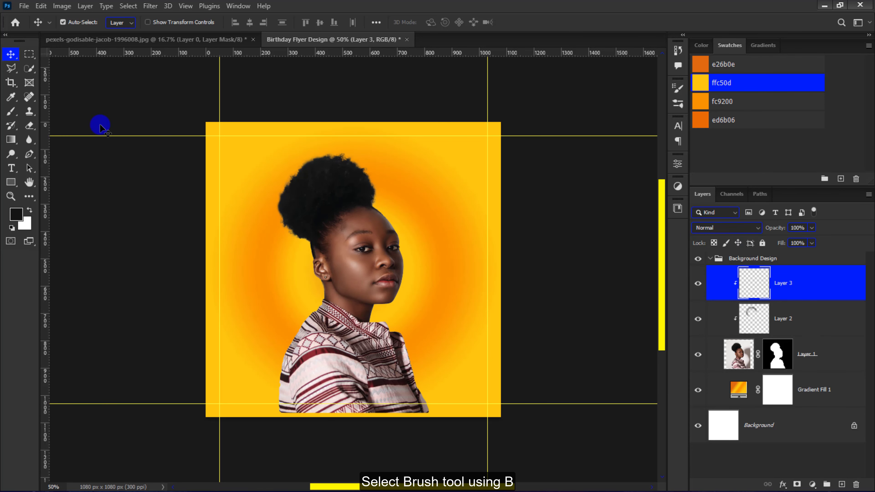
Set the Brush tool to 100% opacity and 100% flow
{"action": "key", "text": "b"}
{"action": "left_click", "coordinate": [251, 22]}
{"action": "left_click_drag", "start_coordinate": [296, 33], "coordinate": [253, 35]}
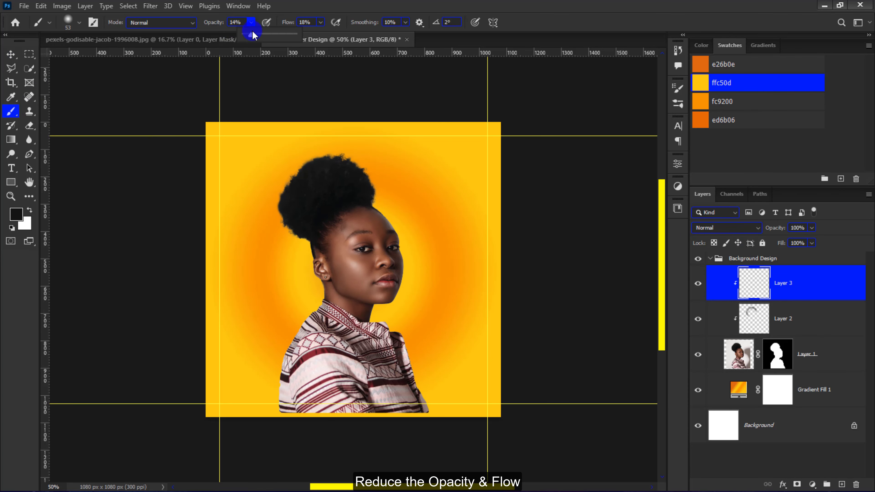
{"action": "left_click", "coordinate": [319, 23]}
{"action": "left_click_drag", "start_coordinate": [332, 35], "coordinate": [371, 35]}
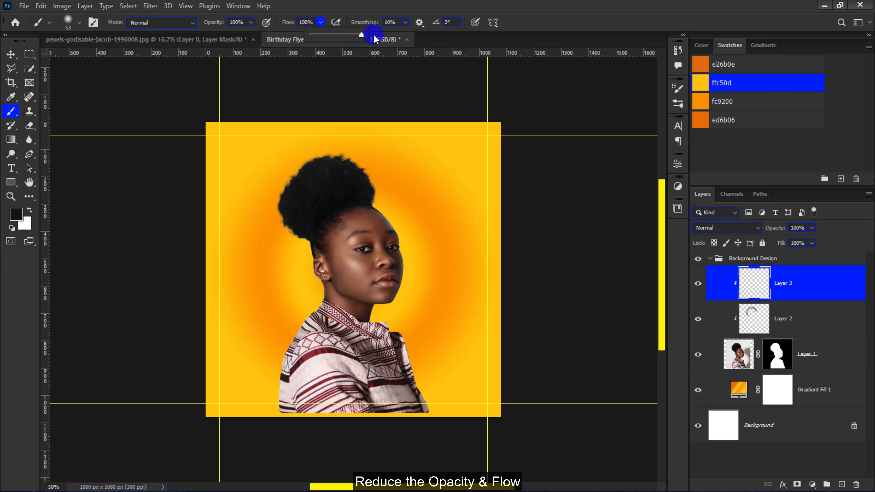
{"action": "left_click", "coordinate": [80, 23]}
{"action": "left_click", "coordinate": [48, 146]}
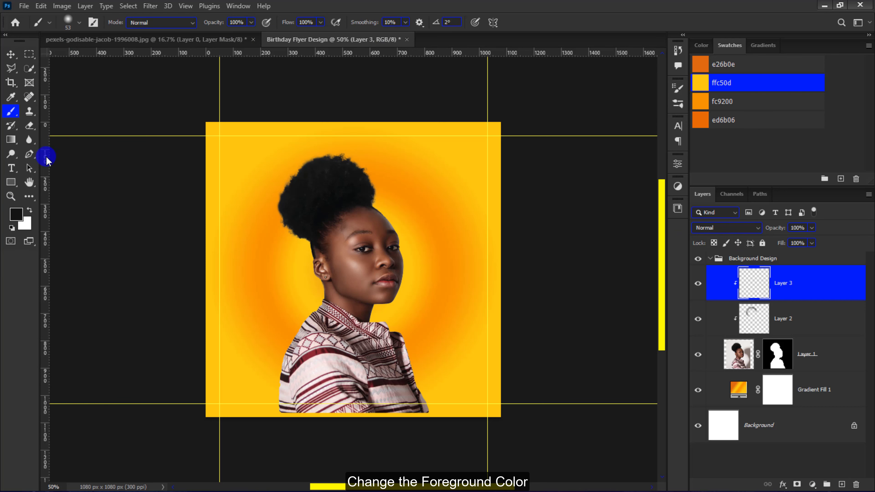
Change the foreground color to ed6b06 for the brush
{"action": "left_click", "coordinate": [14, 217]}
{"action": "type", "text": "ed6b06"}
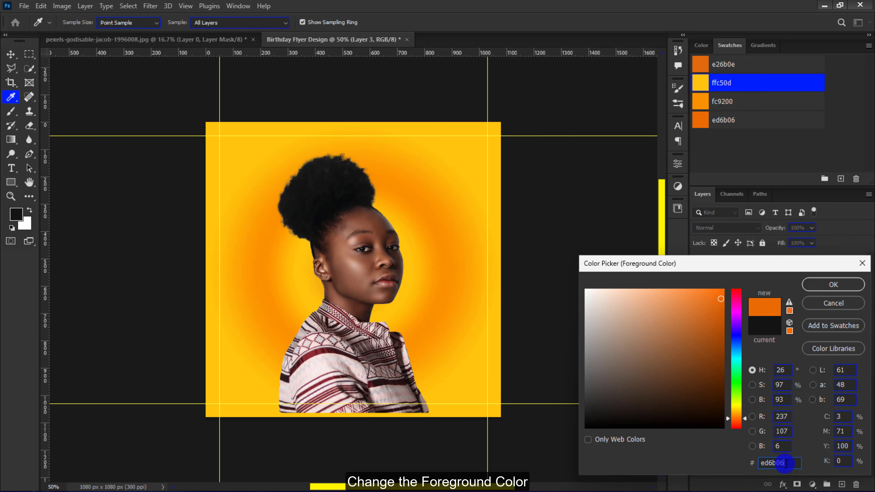
{"action": "left_click", "coordinate": [835, 284]}
{"action": "key", "text": "b"}
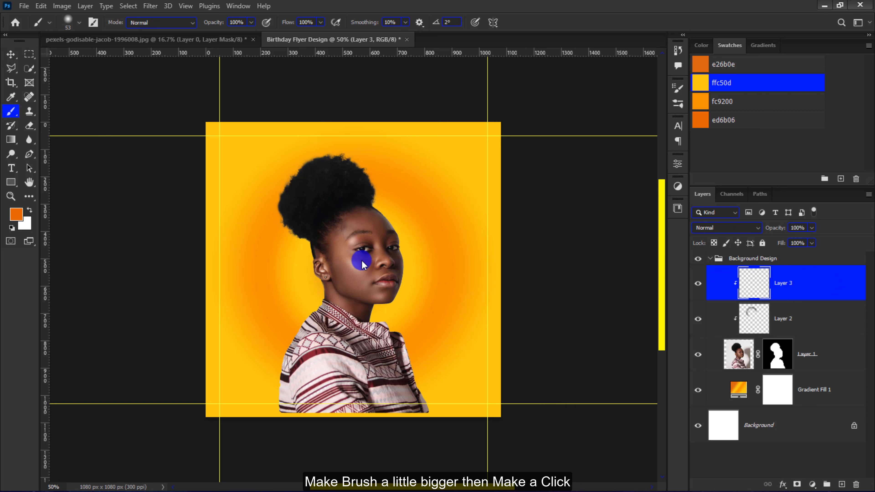
Enlarge the soft brush to about 549 px and paint a single orange dab over the woman's face
{"action": "left_click_drag", "start_coordinate": [362, 262], "coordinate": [444, 227]}
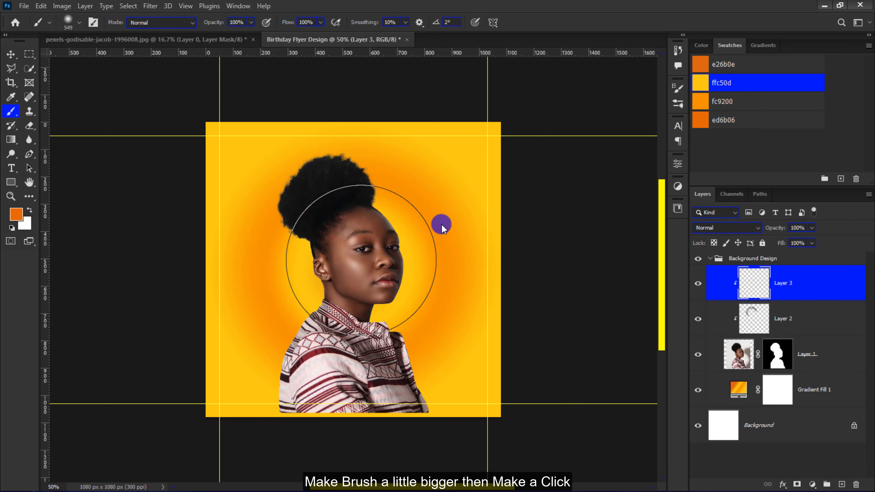
{"action": "left_click", "coordinate": [364, 257]}
{"action": "key", "text": "v"}
Scale up the orange glow with Free Transform until it extends well beyond the canvas, and apply the transform
{"action": "key", "text": "ctrl+minus"}
{"action": "key", "text": "ctrl+t"}
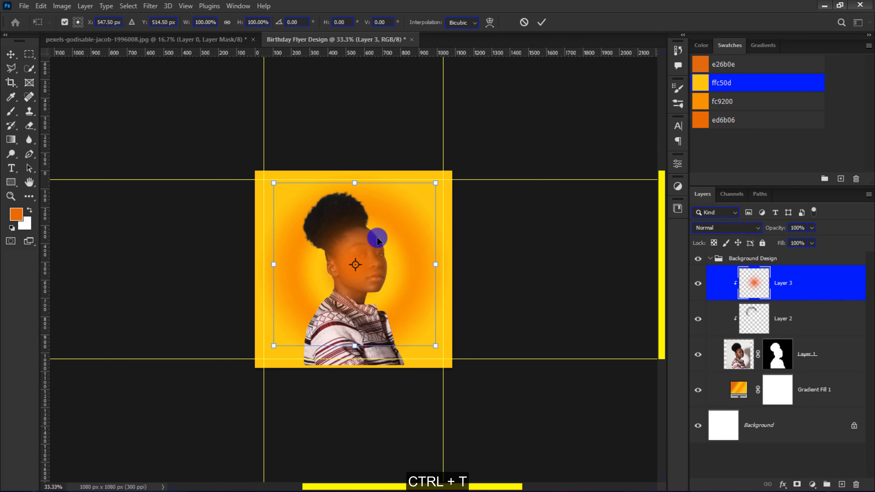
{"action": "left_click_drag", "start_coordinate": [436, 183], "coordinate": [544, 120]}
{"action": "left_click", "coordinate": [541, 22]}
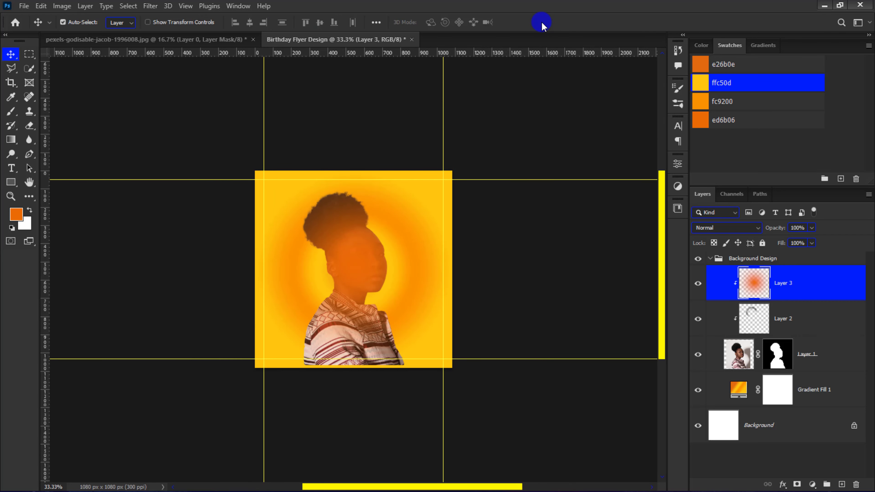
Change the orange glow layer's blend mode to Overlay
{"action": "left_click", "coordinate": [710, 227]}
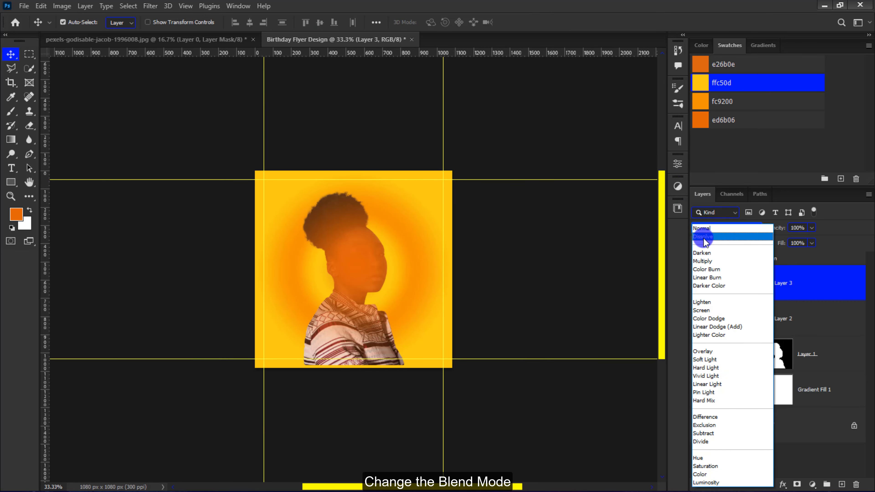
{"action": "left_click", "coordinate": [715, 351]}
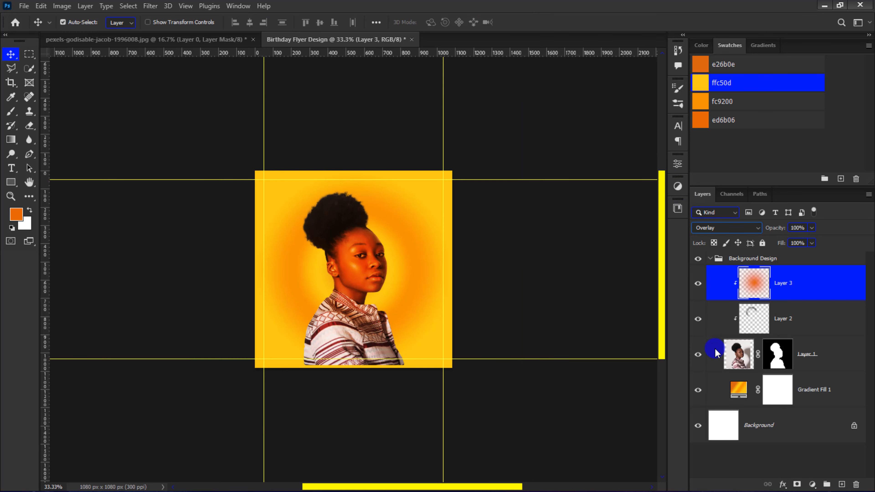
{"action": "key", "text": "ctrl+plus"}
{"action": "key", "text": "ctrl+minus"}
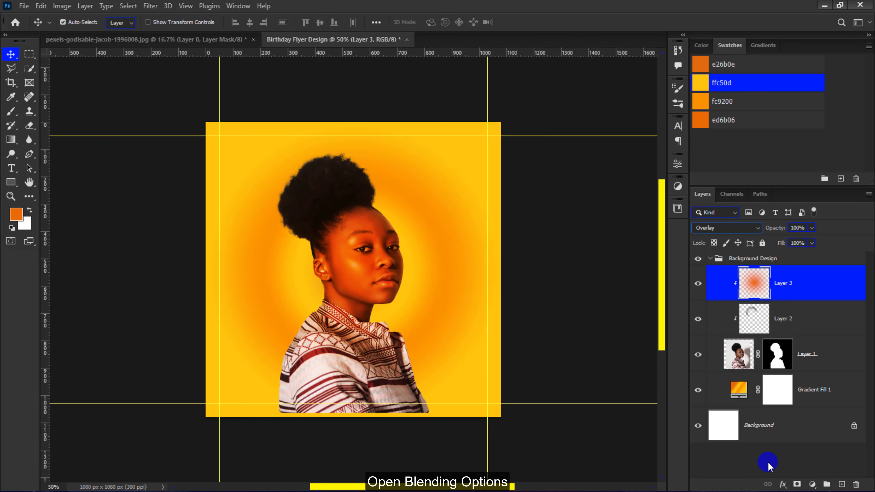
In the glow layer's Blend If settings, split the This Layer white slider and move one half far toward black
{"action": "left_click", "coordinate": [782, 487]}
{"action": "left_click", "coordinate": [803, 377]}
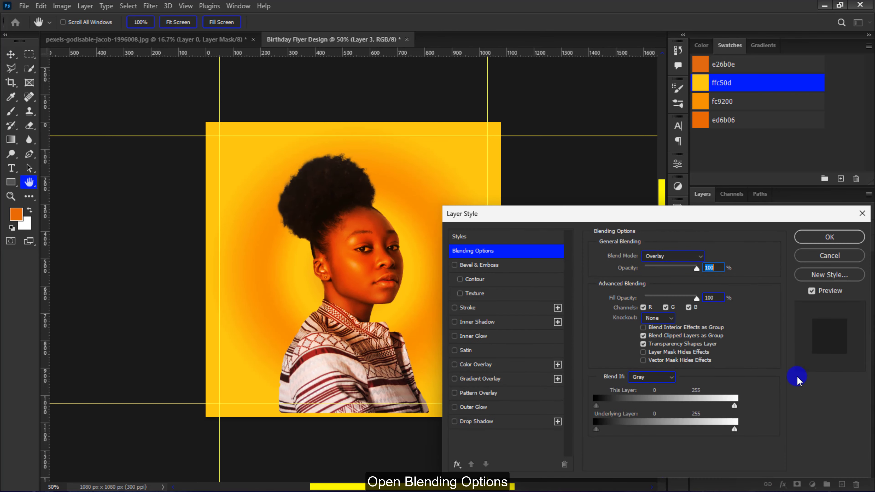
{"action": "key", "text": "alt"}
{"action": "left_click_drag", "start_coordinate": [733, 408], "coordinate": [620, 413]}
{"action": "left_click", "coordinate": [829, 237]}
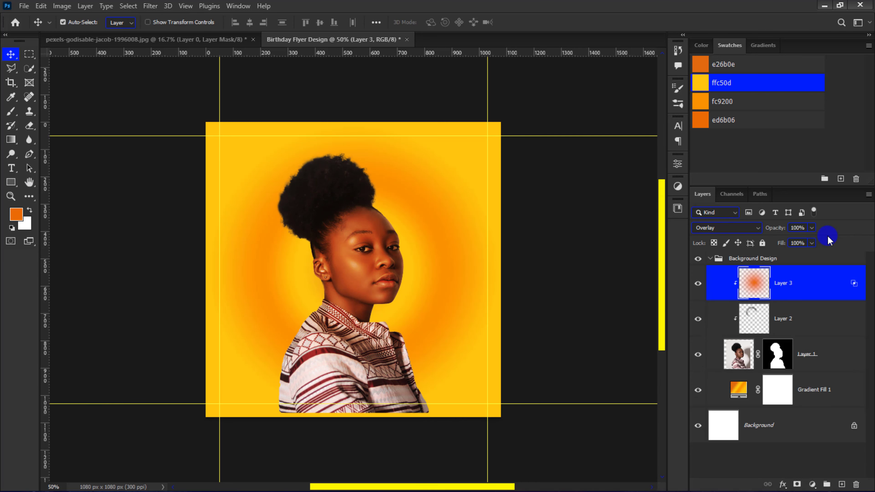
Add a Color Balance adjustment layer above the orange glow, with midtones Cyan-Red +38 and Yellow-Blue -21
{"action": "left_click", "coordinate": [699, 284]}
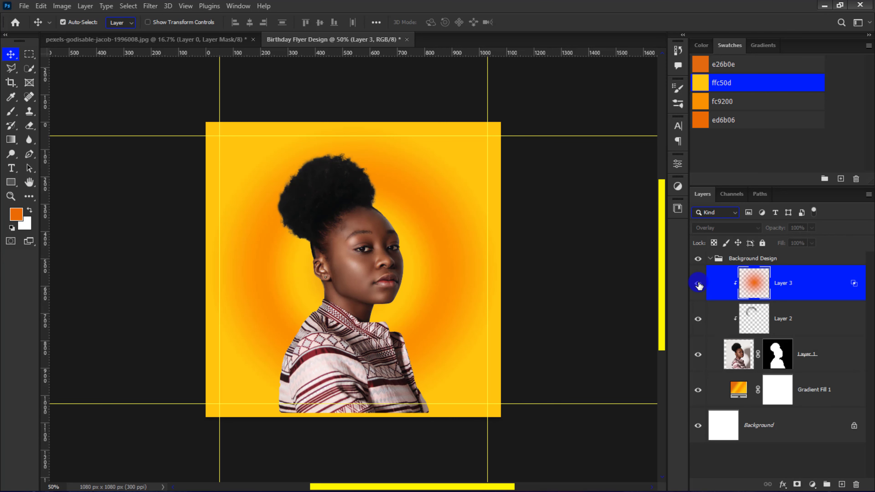
{"action": "left_click", "coordinate": [699, 285]}
{"action": "left_click", "coordinate": [812, 485]}
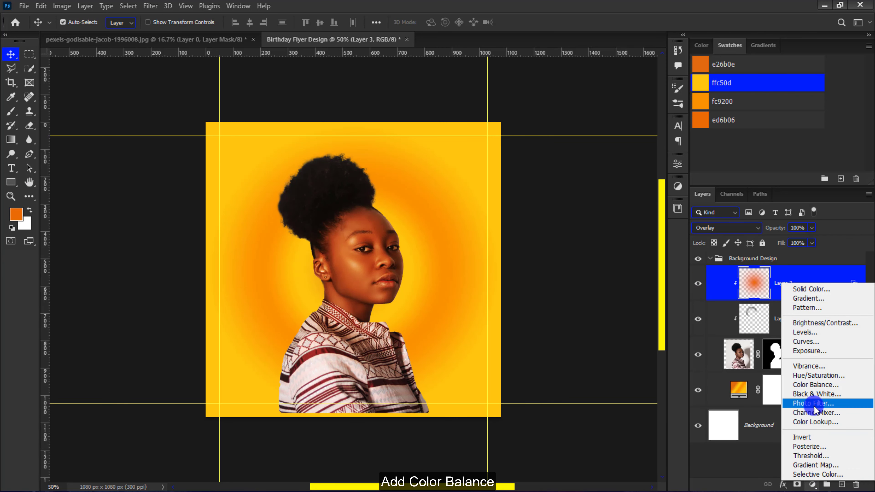
{"action": "left_click", "coordinate": [815, 384]}
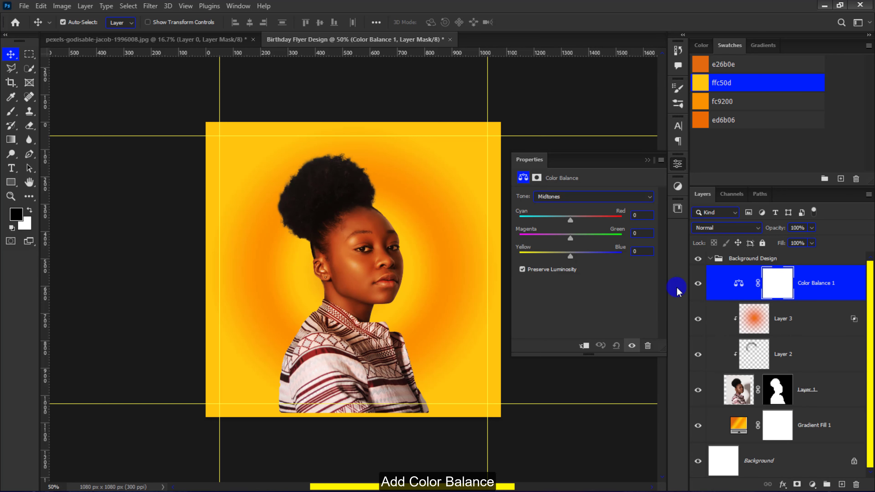
{"action": "left_click", "coordinate": [632, 215]}
{"action": "type", "text": "+38"}
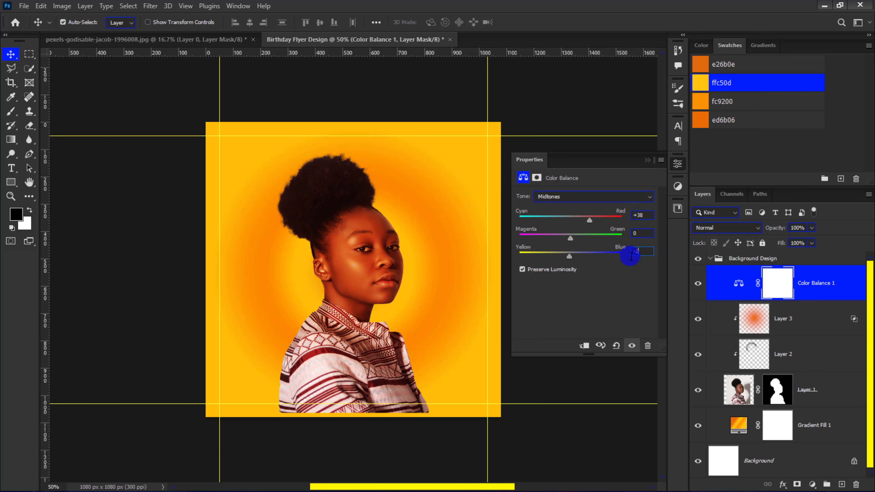
Set the Color Balance shadows to +3 on the Cyan-Red slider
{"action": "left_click", "coordinate": [597, 199]}
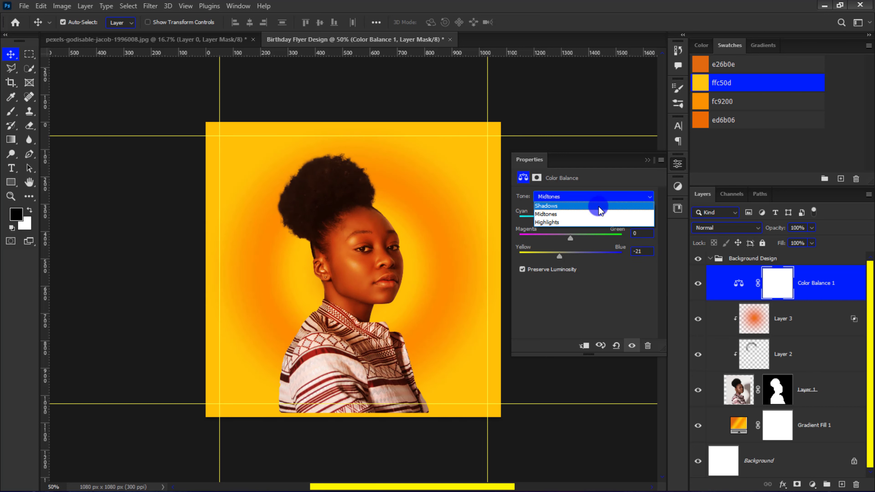
{"action": "left_click", "coordinate": [601, 207]}
{"action": "left_click", "coordinate": [634, 215]}
{"action": "type", "text": "+3"}
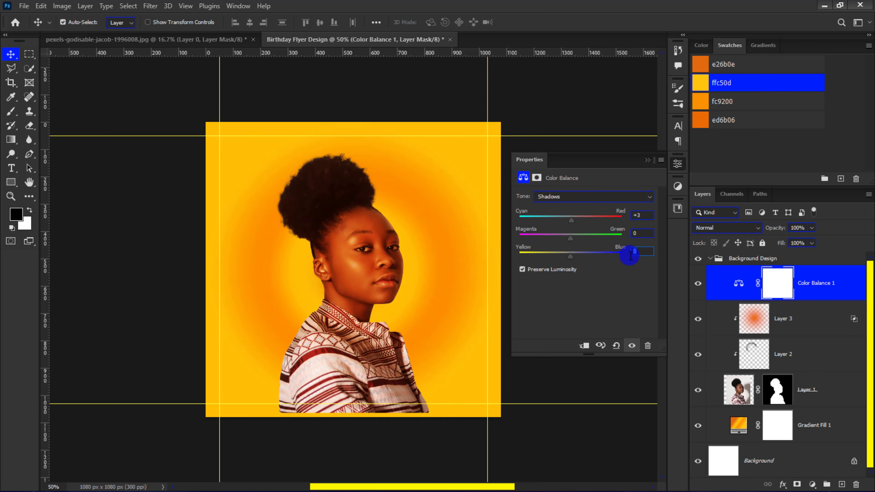
Set the Color Balance highlights to -17 on the Yellow-Blue slider and clip the adjustment to the portrait
{"action": "left_click", "coordinate": [598, 199]}
{"action": "left_click", "coordinate": [603, 224]}
{"action": "type", "text": "-17"}
{"action": "key", "text": "Return"}
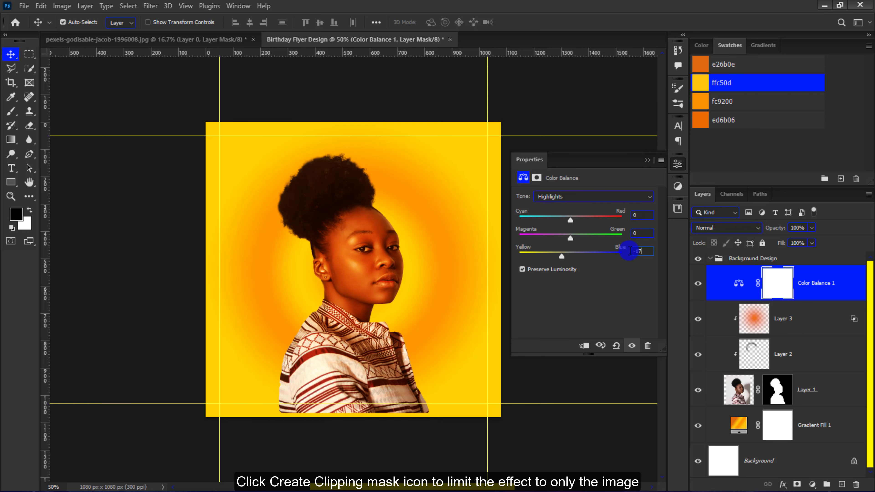
{"action": "left_click", "coordinate": [585, 345]}
Add a Vibrance adjustment layer clipped to the portrait and raise its Vibrance moderately
{"action": "left_click", "coordinate": [807, 480]}
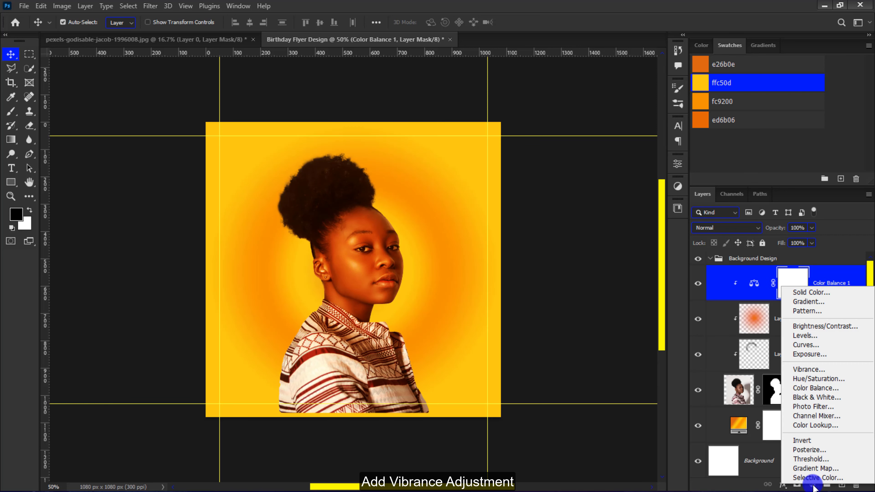
{"action": "left_click", "coordinate": [815, 376]}
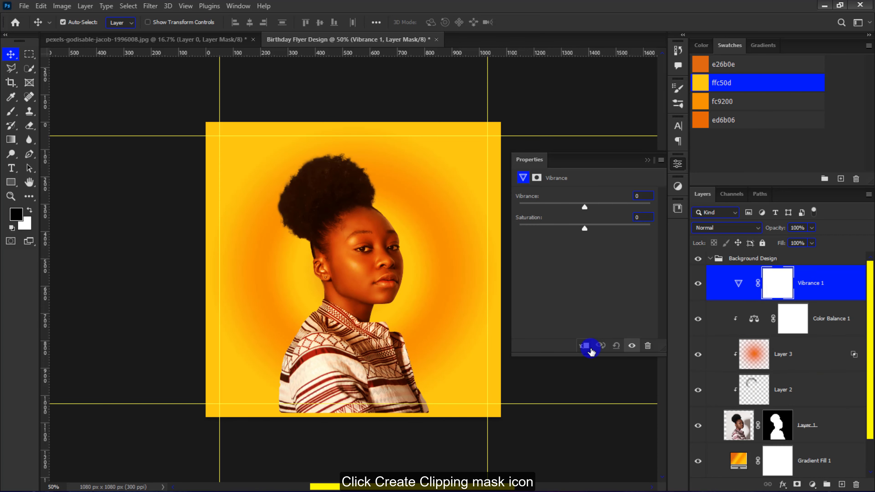
{"action": "left_click", "coordinate": [584, 346]}
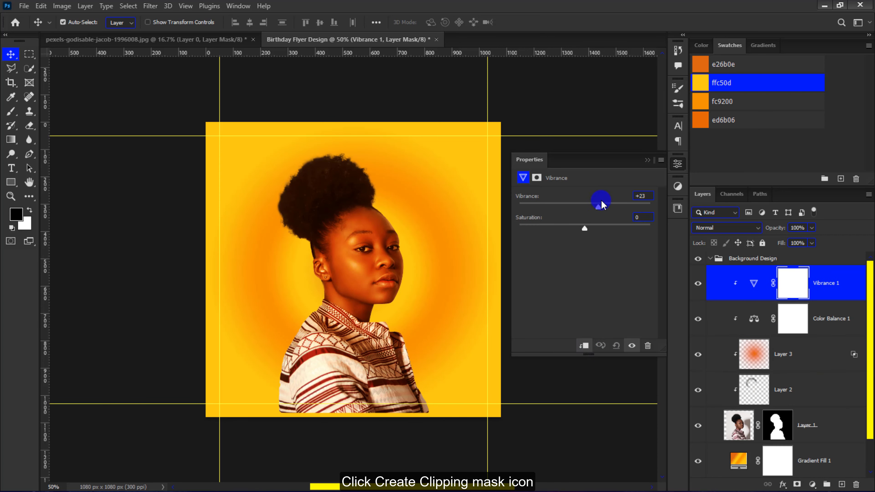
{"action": "left_click_drag", "start_coordinate": [600, 209], "coordinate": [607, 213]}
Change the Vibrance layer's blend mode to Soft Light and reduce its opacity to 20%
{"action": "left_click", "coordinate": [717, 229]}
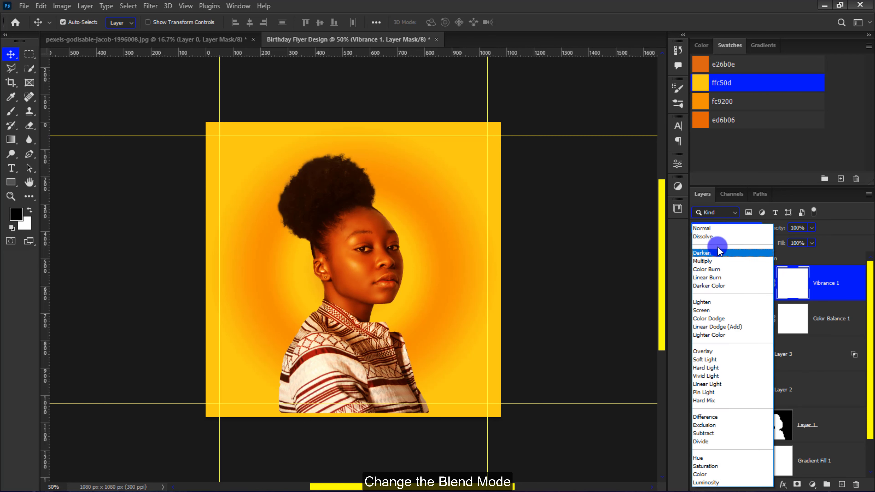
{"action": "left_click", "coordinate": [715, 355]}
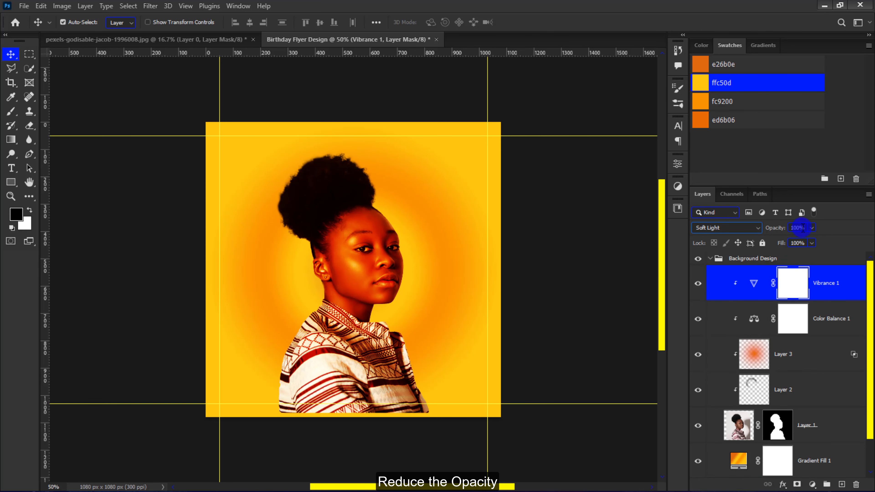
{"action": "type", "text": "20"}
{"action": "key", "text": "Return"}
Use Free Transform on the orange glow layer to move it down over the woman's chest and shrink it slightly
{"action": "key", "text": "ctrl+minus"}
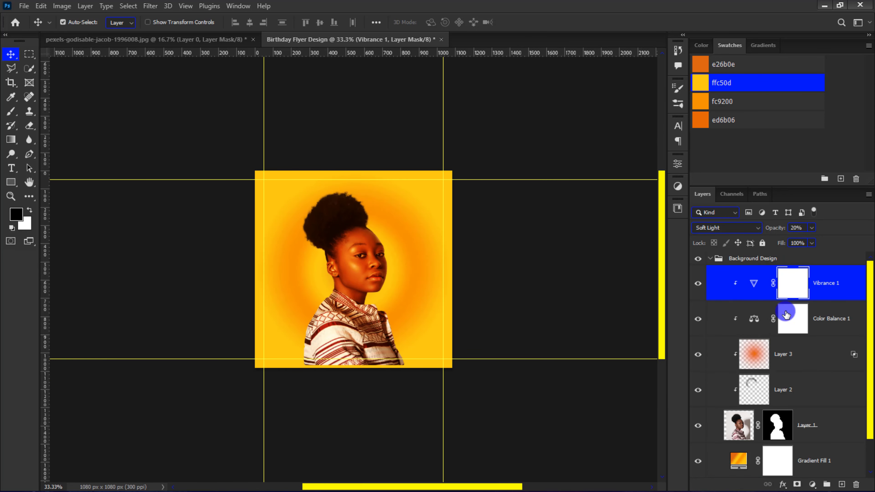
{"action": "left_click", "coordinate": [791, 352]}
{"action": "key", "text": "ctrl+t"}
{"action": "left_click_drag", "start_coordinate": [361, 254], "coordinate": [354, 295]}
{"action": "left_click_drag", "start_coordinate": [512, 141], "coordinate": [501, 163]}
{"action": "left_click", "coordinate": [548, 25]}
{"action": "key", "text": "ctrl+plus"}
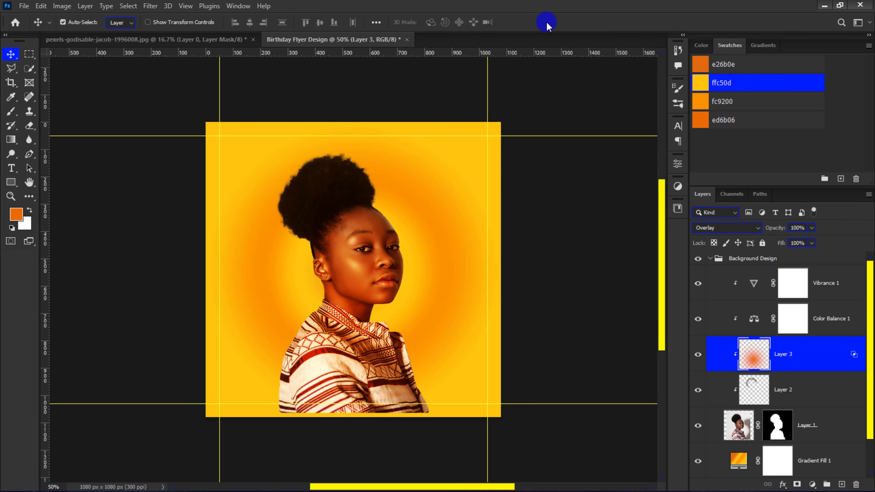
Add a Curves adjustment above the Vibrance layer, clip it to the portrait, and pull the curve's white point inward to brighten the highlights
{"action": "left_click", "coordinate": [751, 282]}
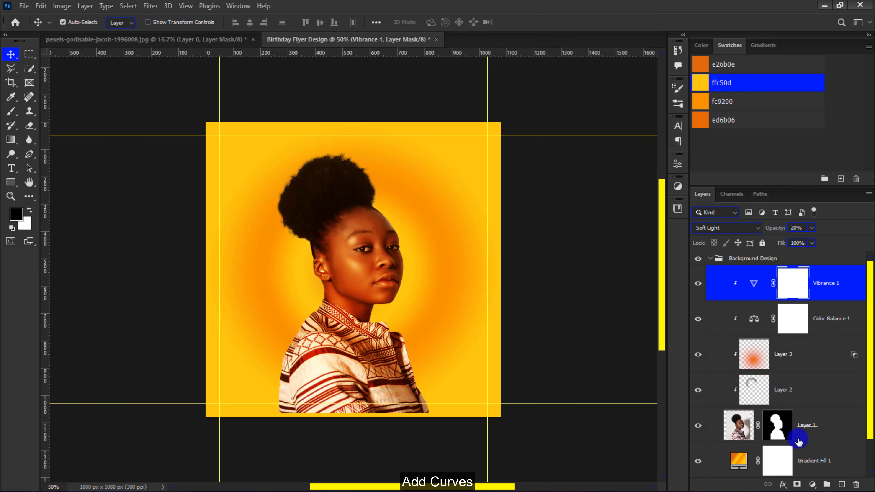
{"action": "left_click", "coordinate": [812, 486]}
{"action": "left_click", "coordinate": [818, 343]}
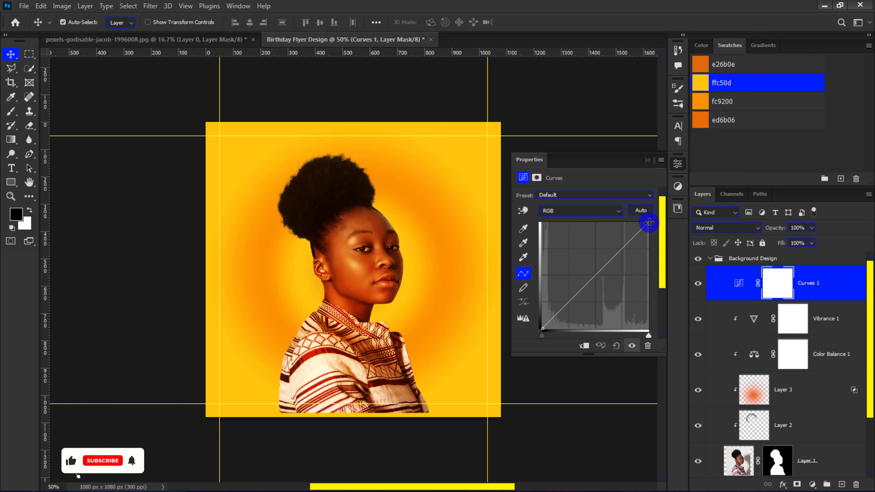
{"action": "left_click", "coordinate": [585, 345]}
{"action": "left_click_drag", "start_coordinate": [650, 223], "coordinate": [636, 224]}
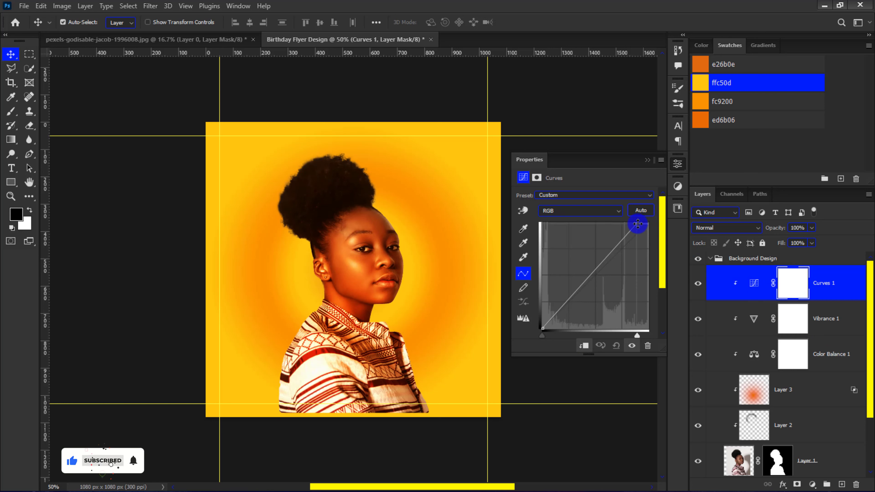
{"action": "left_click", "coordinate": [632, 346]}
{"action": "left_click", "coordinate": [632, 346]}
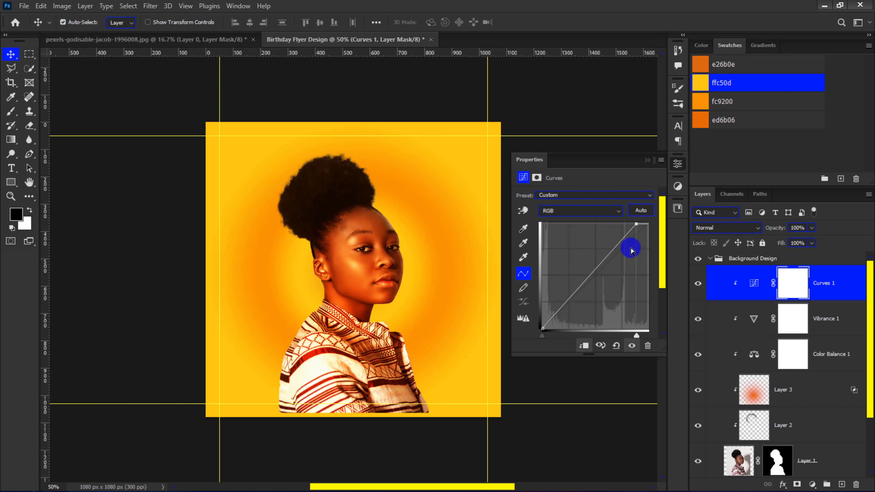
{"action": "left_click_drag", "start_coordinate": [636, 223], "coordinate": [638, 222]}
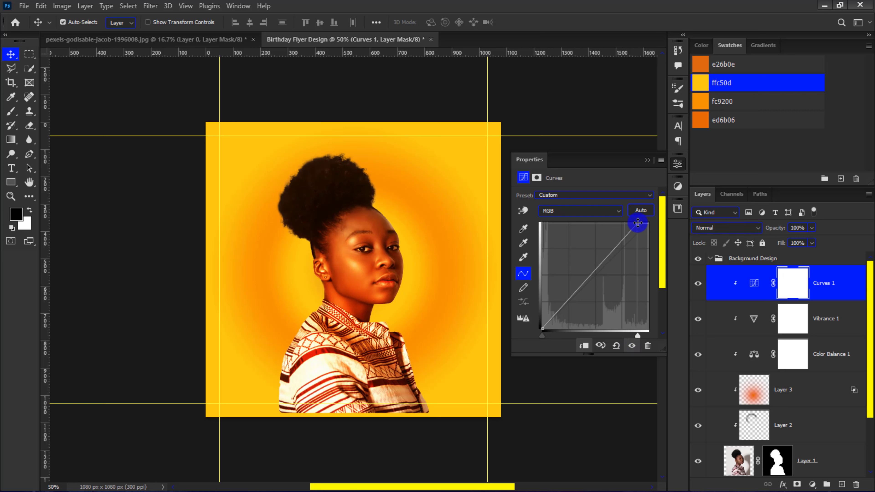
Shift the orange glow layer a little further down with Free Transform and apply it
{"action": "left_click", "coordinate": [783, 390]}
{"action": "key", "text": "ctrl+t"}
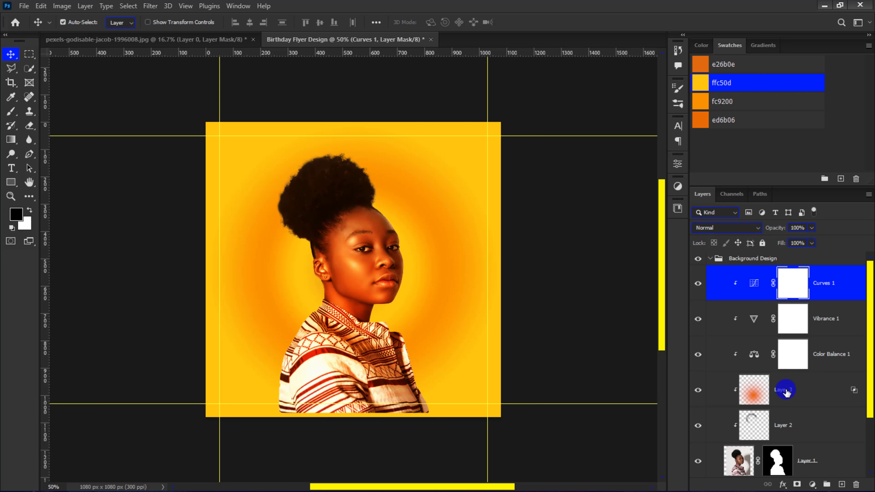
{"action": "left_click_drag", "start_coordinate": [360, 297], "coordinate": [356, 322]}
{"action": "key", "text": "Return"}
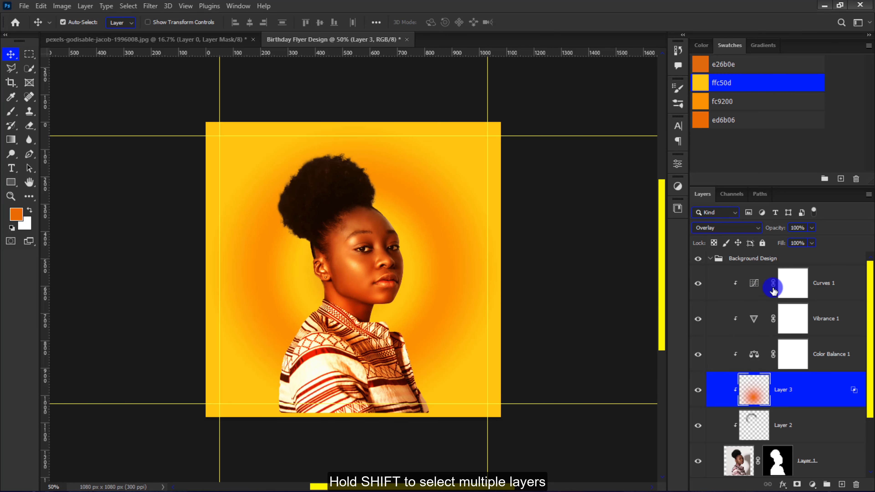
Group the portrait layer and all layers clipped to it as Model, placed above the Background Design group
{"action": "left_click", "coordinate": [805, 292]}
{"action": "scroll", "coordinate": [816, 302], "scroll_direction": "down", "scroll_amount": 2}
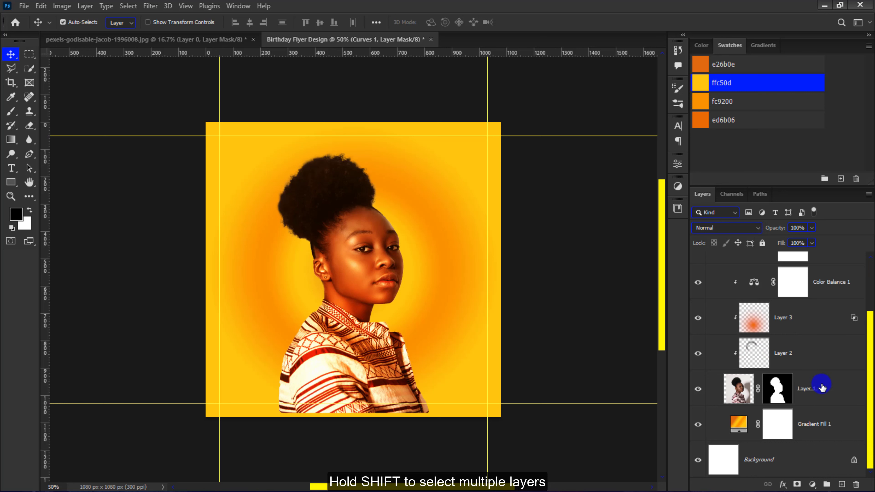
{"action": "left_click", "coordinate": [824, 392], "text": "shift"}
{"action": "key", "text": "ctrl+g"}
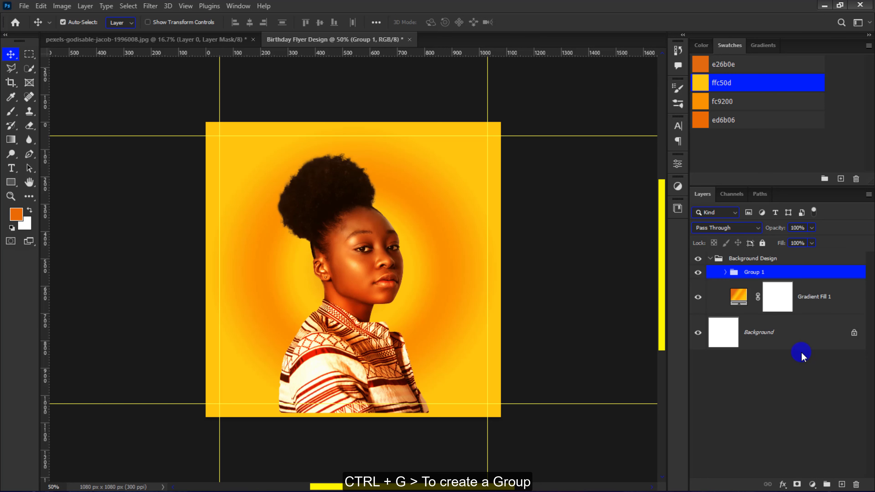
{"action": "key", "text": "Return"}
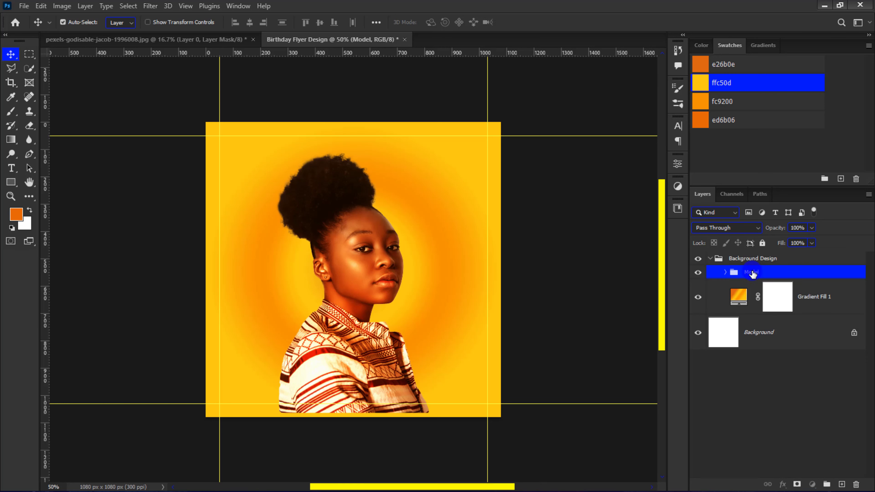
{"action": "left_click_drag", "start_coordinate": [753, 274], "coordinate": [753, 251]}
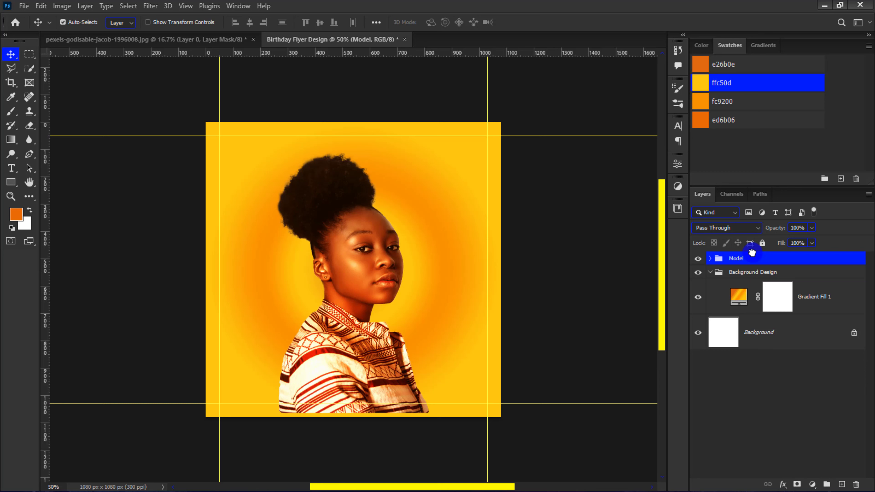
Add a layer mask to the Model group and fade out the bottom of the shirt with a 549 px soft black brush
{"action": "left_click", "coordinate": [797, 484]}
{"action": "key", "text": "b"}
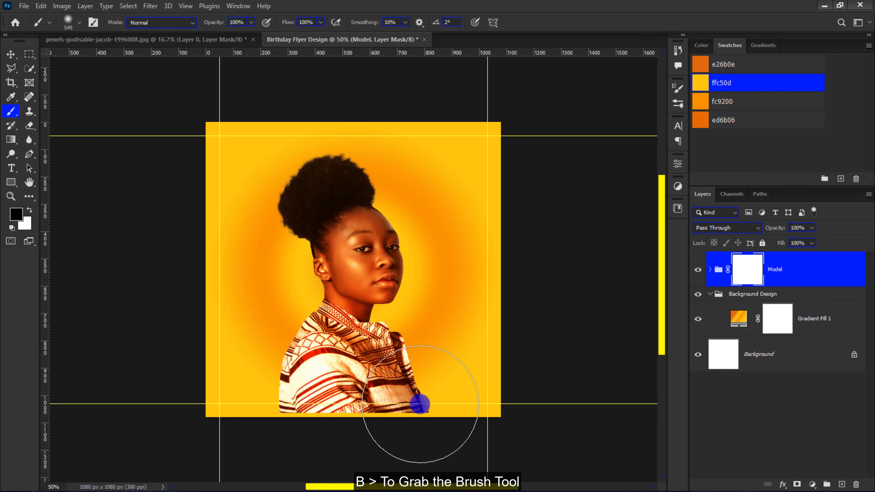
{"action": "key", "text": "ctrl+minus"}
{"action": "mouse_move", "coordinate": [411, 389]}
{"action": "left_mouse_down"}
{"action": "mouse_move", "coordinate": [394, 398]}
{"action": "mouse_move", "coordinate": [289, 395]}
{"action": "left_mouse_up"}
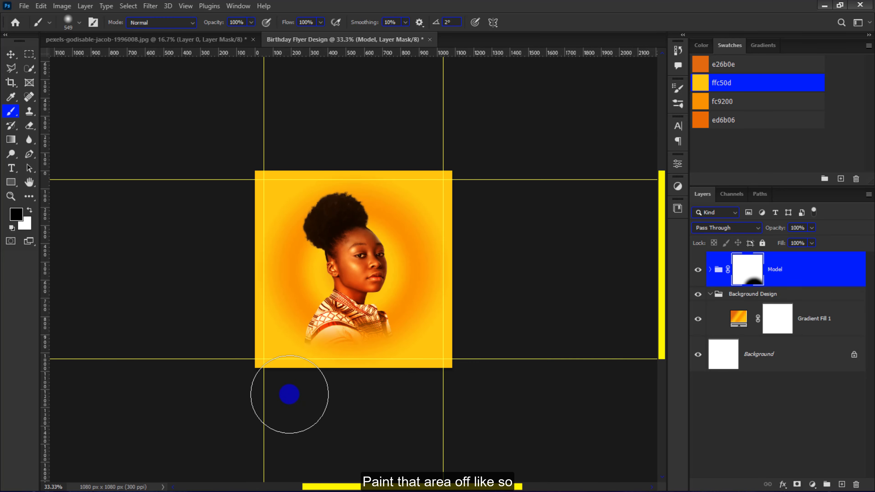
{"action": "key", "text": "ctrl+plus"}
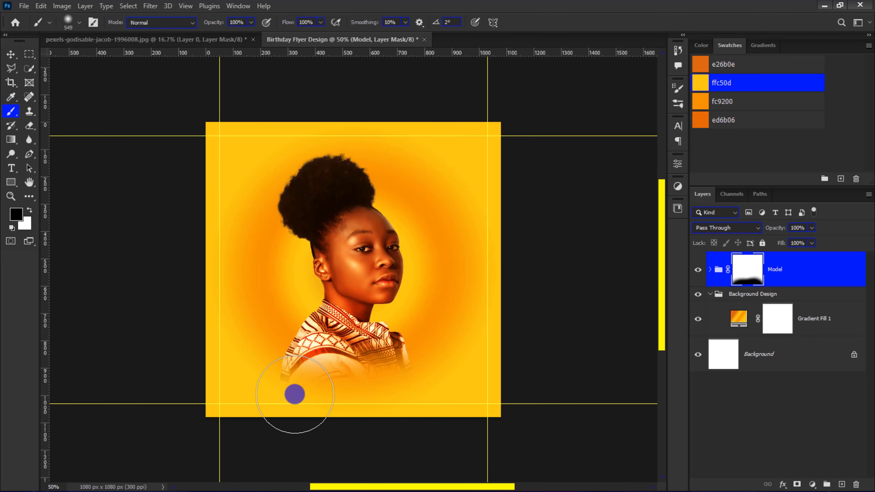
Partly restore the lower shirt on the Model mask with a 277 px white brush at 17% opacity and 21% flow
{"action": "left_click", "coordinate": [293, 395]}
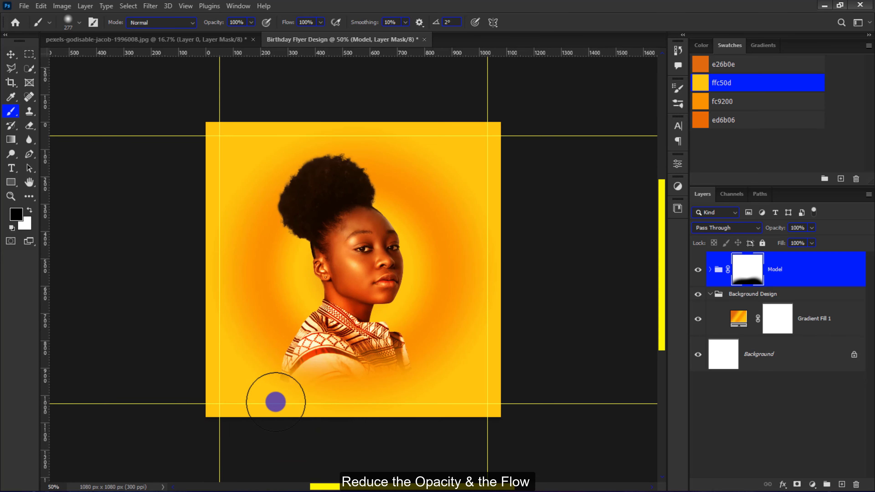
{"action": "key", "text": "x"}
{"action": "left_click", "coordinate": [251, 22]}
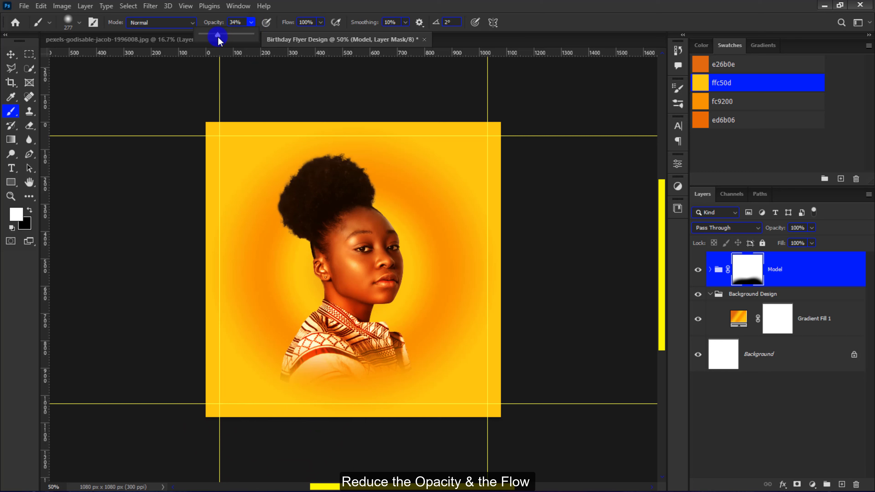
{"action": "left_click", "coordinate": [321, 22]}
{"action": "left_click_drag", "start_coordinate": [324, 35], "coordinate": [281, 37]}
{"action": "left_click", "coordinate": [337, 367]}
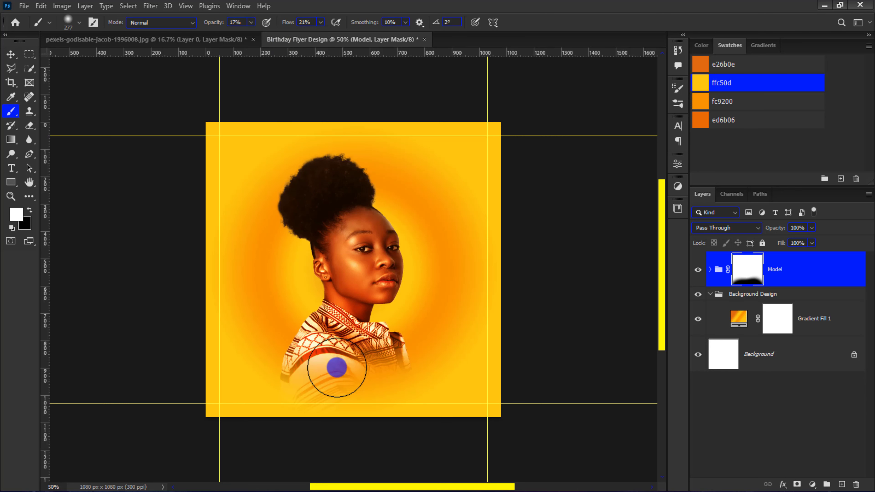
{"action": "mouse_move", "coordinate": [337, 368]}
{"action": "left_mouse_down"}
{"action": "mouse_move", "coordinate": [406, 358]}
{"action": "mouse_move", "coordinate": [403, 346]}
{"action": "mouse_move", "coordinate": [308, 344]}
{"action": "mouse_move", "coordinate": [308, 355]}
{"action": "mouse_move", "coordinate": [411, 359]}
{"action": "mouse_move", "coordinate": [356, 339]}
{"action": "left_mouse_up"}
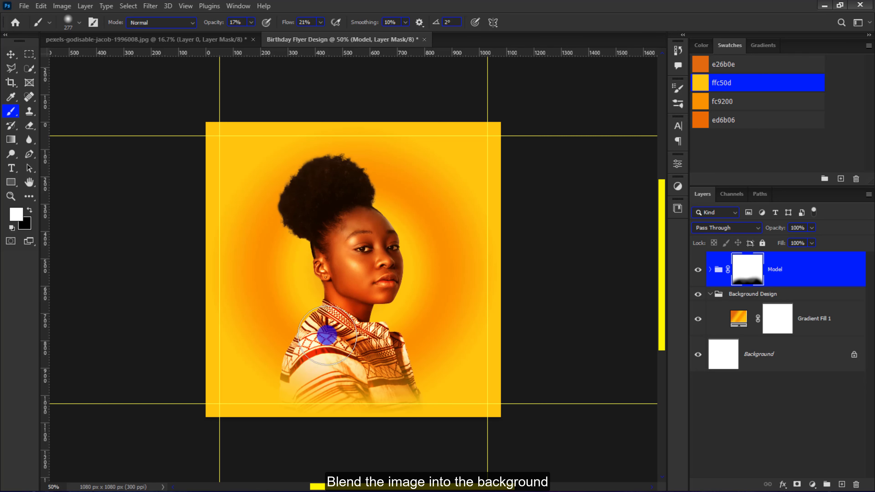
Fade the shirt's lower edge on the Model mask with black, raising the brush opacity to 50%, and switch back to white
{"action": "key", "text": "x"}
{"action": "mouse_move", "coordinate": [324, 415]}
{"action": "left_mouse_down"}
{"action": "mouse_move", "coordinate": [408, 407]}
{"action": "mouse_move", "coordinate": [293, 399]}
{"action": "mouse_move", "coordinate": [389, 406]}
{"action": "left_mouse_up"}
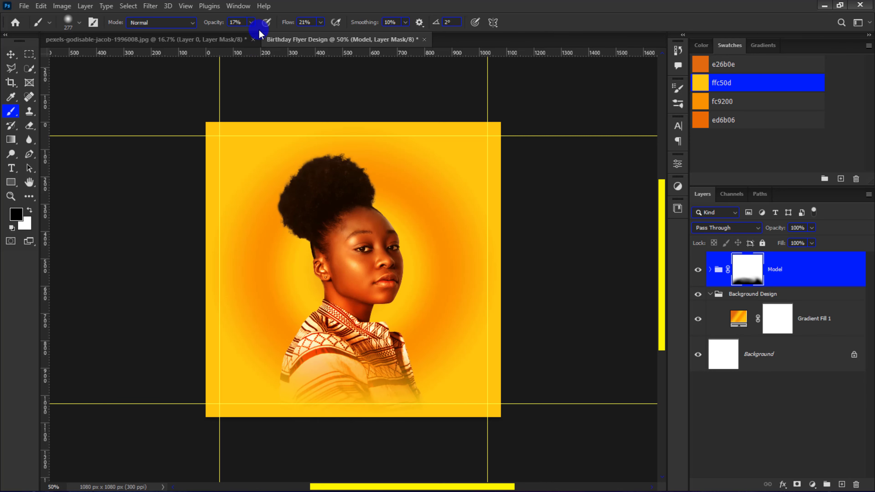
{"action": "left_click_drag", "start_coordinate": [258, 33], "coordinate": [267, 33]}
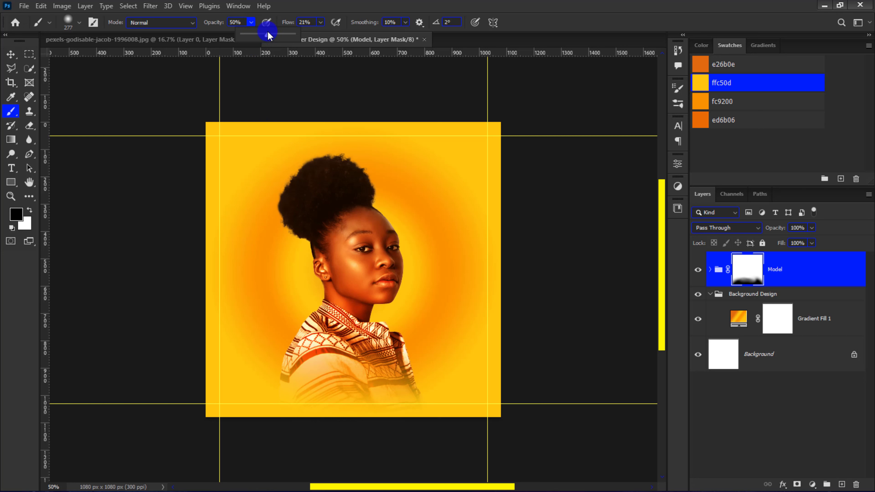
{"action": "mouse_move", "coordinate": [292, 408]}
{"action": "left_mouse_down"}
{"action": "mouse_move", "coordinate": [411, 425]}
{"action": "mouse_move", "coordinate": [299, 408]}
{"action": "mouse_move", "coordinate": [434, 406]}
{"action": "mouse_move", "coordinate": [321, 418]}
{"action": "left_mouse_up"}
{"action": "key", "text": "x"}
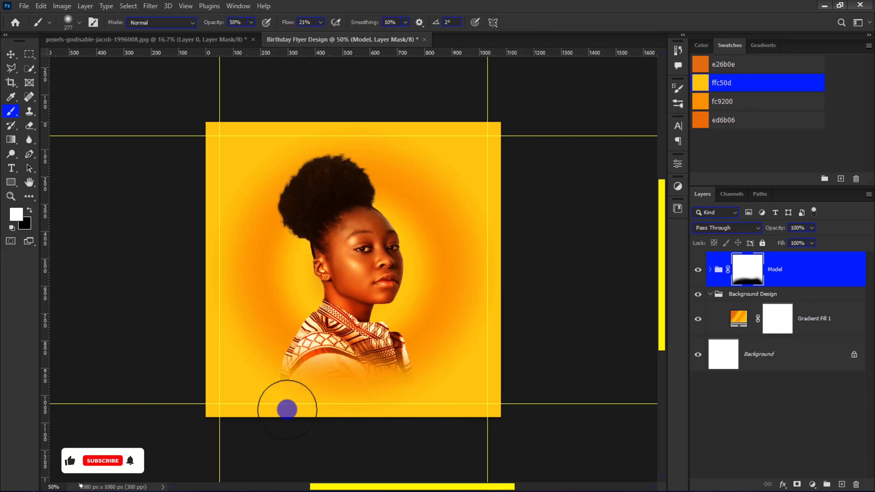
Restore part of the lower shirt on the Model mask with a 163 px white brush
{"action": "key", "text": "ctrl+plus"}
{"action": "mouse_move", "coordinate": [345, 360]}
{"action": "left_mouse_down"}
{"action": "mouse_move", "coordinate": [420, 382]}
{"action": "mouse_move", "coordinate": [342, 363]}
{"action": "mouse_move", "coordinate": [282, 362]}
{"action": "mouse_move", "coordinate": [326, 369]}
{"action": "left_mouse_up"}
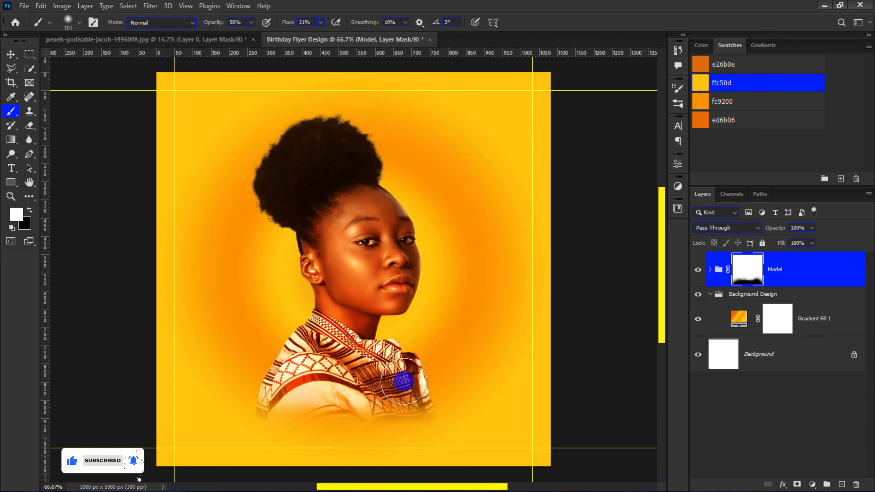
{"action": "key", "text": "v"}
{"action": "key", "text": "ctrl+minus"}
Move the Model group up to a vertical position of 769.50 px
{"action": "key", "text": "ctrl+t"}
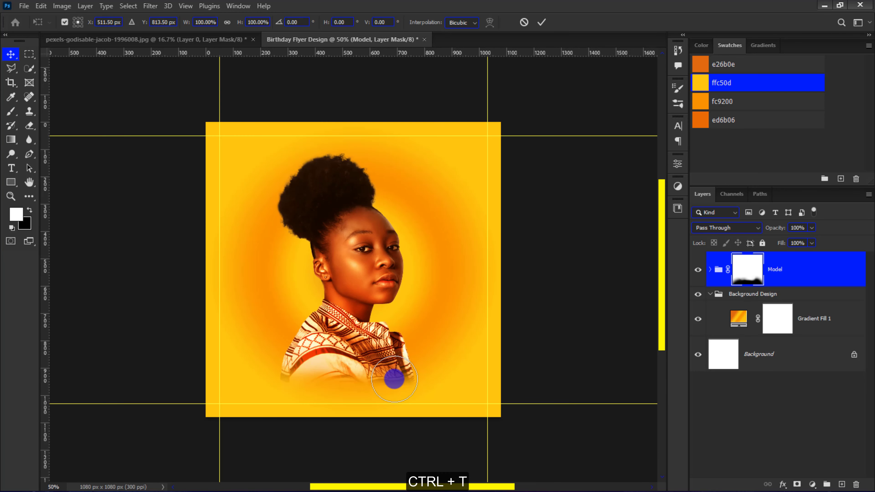
{"action": "key", "text": "shift+Up"}
{"action": "key", "text": "shift+Up"}
{"action": "key", "text": "shift+Up"}
{"action": "key", "text": "shift+Up"}
{"action": "key", "text": "shift+Up"}
{"action": "key", "text": "shift+Up"}
{"action": "key", "text": "shift+Up"}
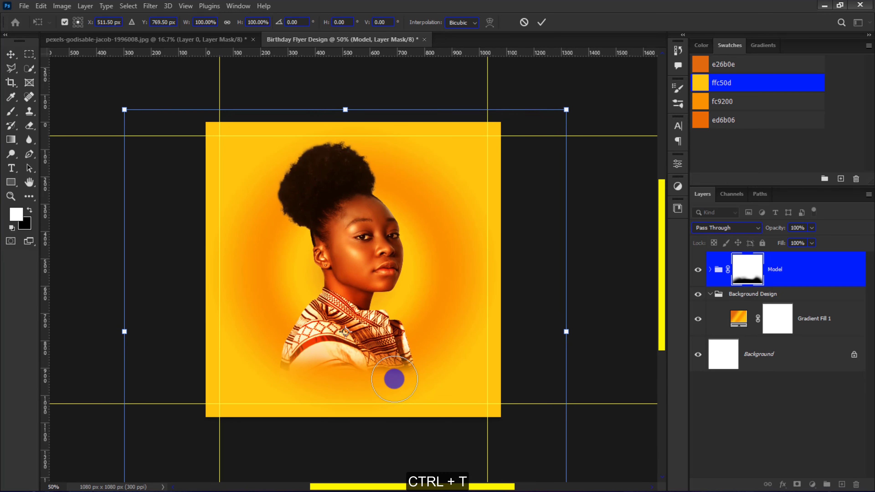
{"action": "key", "text": "Return"}
Draw a circle about 700 px wide behind the portrait, just above Gradient Fill 1, with fill color fc8600
{"action": "left_click", "coordinate": [744, 300]}
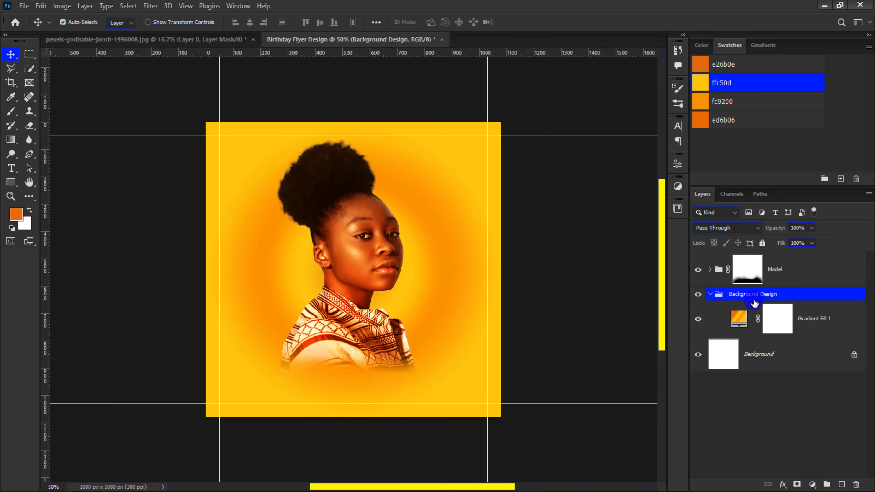
{"action": "left_click", "coordinate": [753, 318]}
{"action": "left_click", "coordinate": [11, 181]}
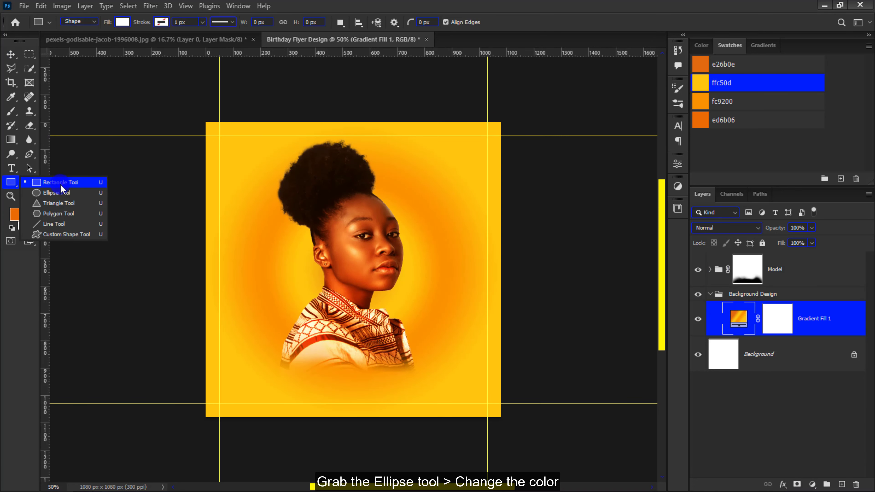
{"action": "left_click", "coordinate": [61, 192]}
{"action": "left_click", "coordinate": [123, 22]}
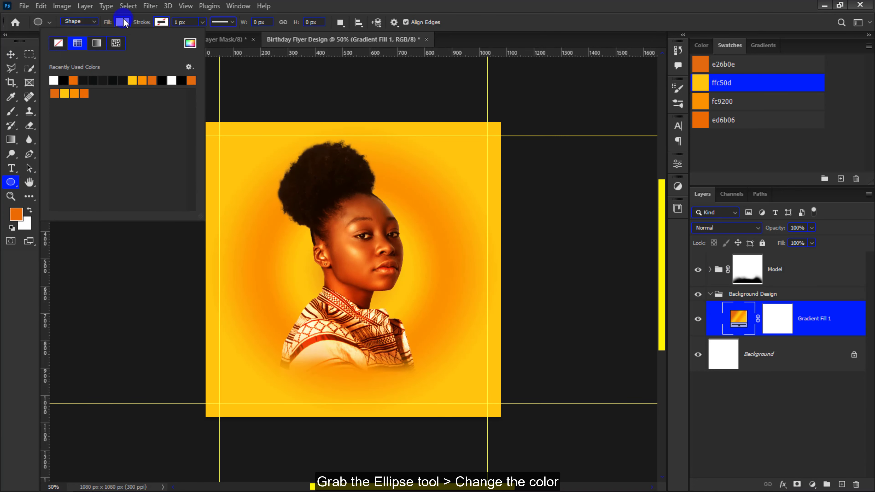
{"action": "left_click", "coordinate": [188, 44]}
{"action": "type", "text": "fc8600"}
{"action": "left_click", "coordinate": [830, 285]}
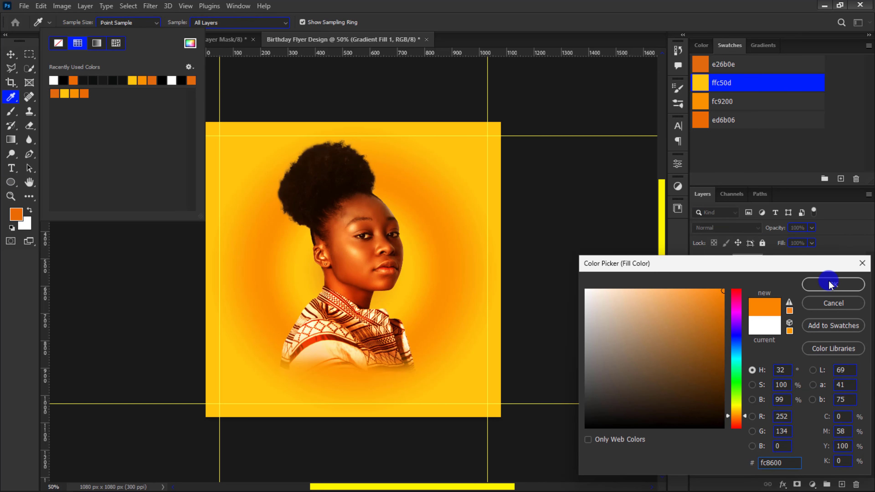
{"action": "left_click_drag", "start_coordinate": [349, 267], "coordinate": [443, 361]}
Center the circle on the canvas and convert its layer to a smart object
{"action": "key", "text": "ctrl+t"}
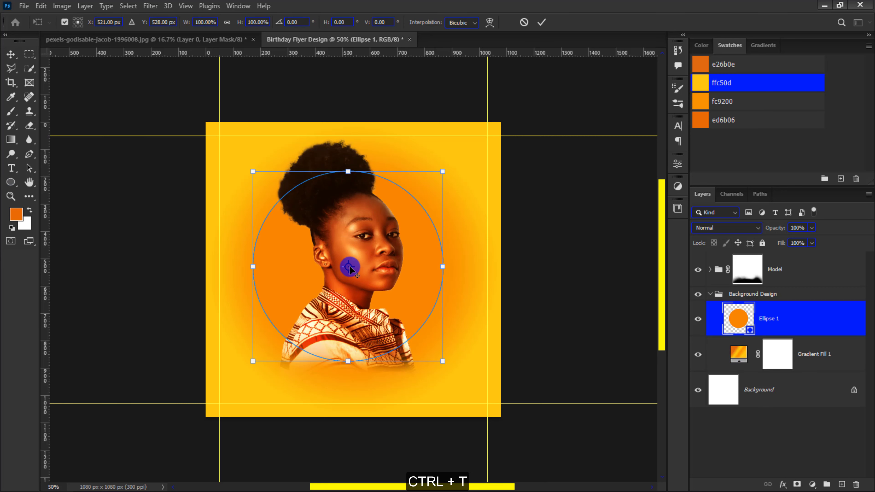
{"action": "key", "text": "Return"}
{"action": "key", "text": "v"}
{"action": "right_click", "coordinate": [780, 320]}
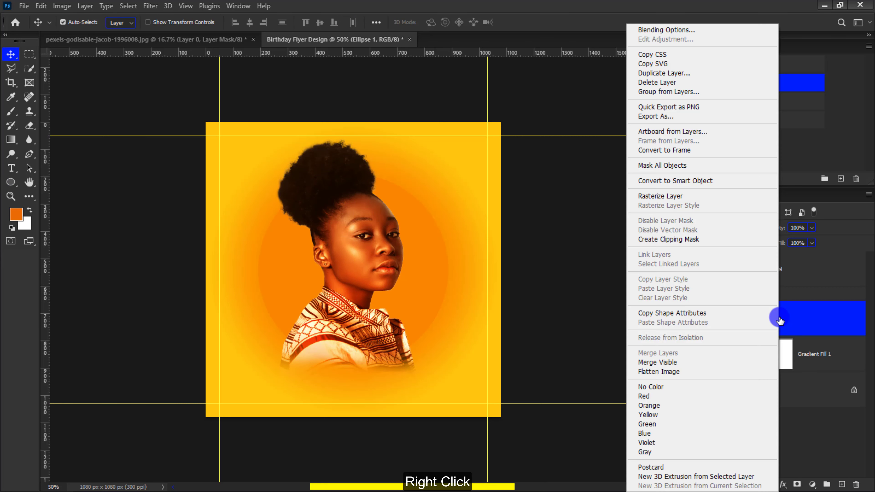
{"action": "left_click", "coordinate": [714, 180]}
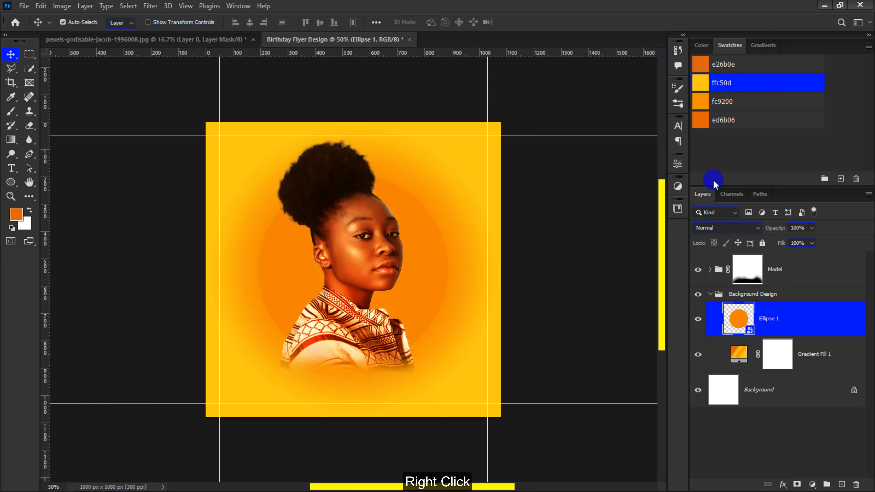
Apply a Color Halftone filter with a maximum radius of 4 to the circle
{"action": "left_click", "coordinate": [150, 6]}
{"action": "mouse_move", "coordinate": [209, 186]}
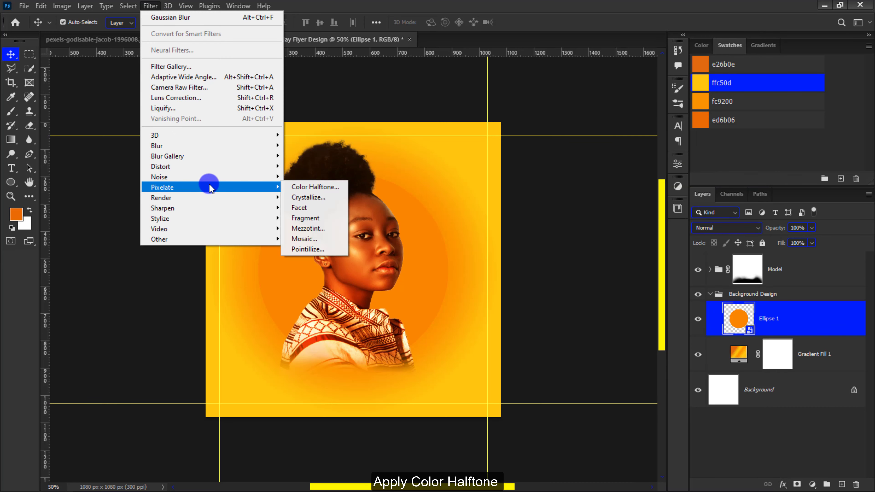
{"action": "left_click", "coordinate": [308, 187]}
{"action": "left_click_drag", "start_coordinate": [346, 120], "coordinate": [529, 120]}
{"action": "type", "text": "4"}
{"action": "left_click", "coordinate": [637, 147]}
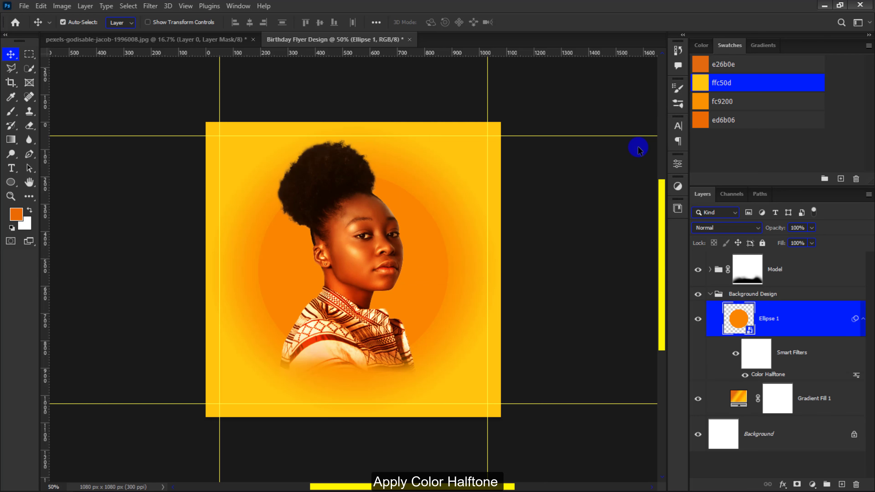
Scale the halftone circle up to 122.99% around its center
{"action": "key", "text": "ctrl+t"}
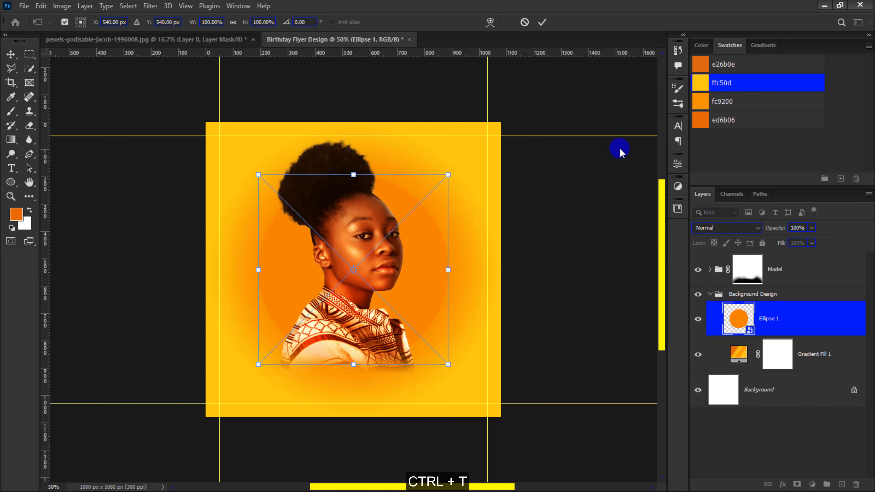
{"action": "left_click_drag", "start_coordinate": [452, 171], "coordinate": [472, 155]}
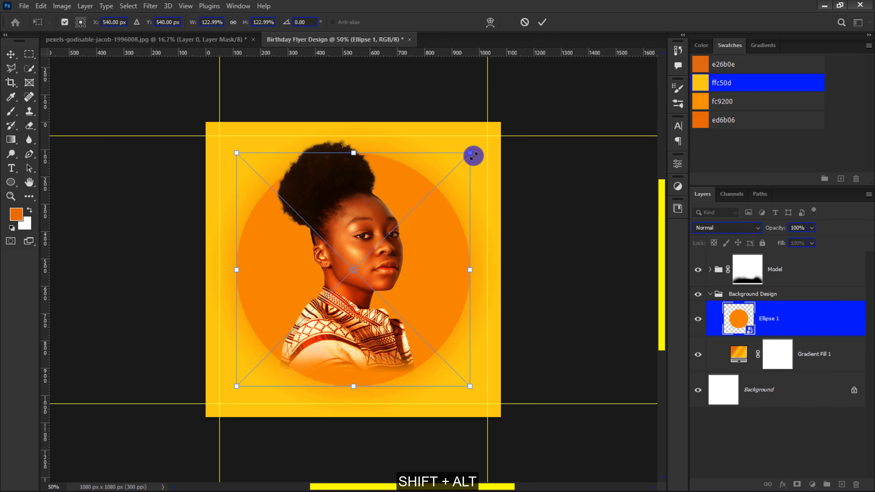
{"action": "key", "text": "Return"}
Split the circle's Underlying Layer highlight limit in Blend If to 152 / 177 and set its blend mode to Lighter Color
{"action": "left_click", "coordinate": [783, 485]}
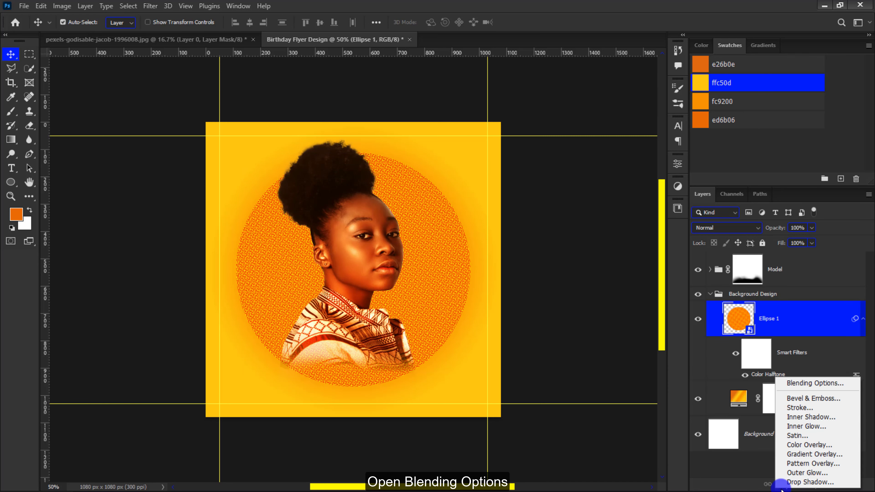
{"action": "left_click", "coordinate": [791, 388]}
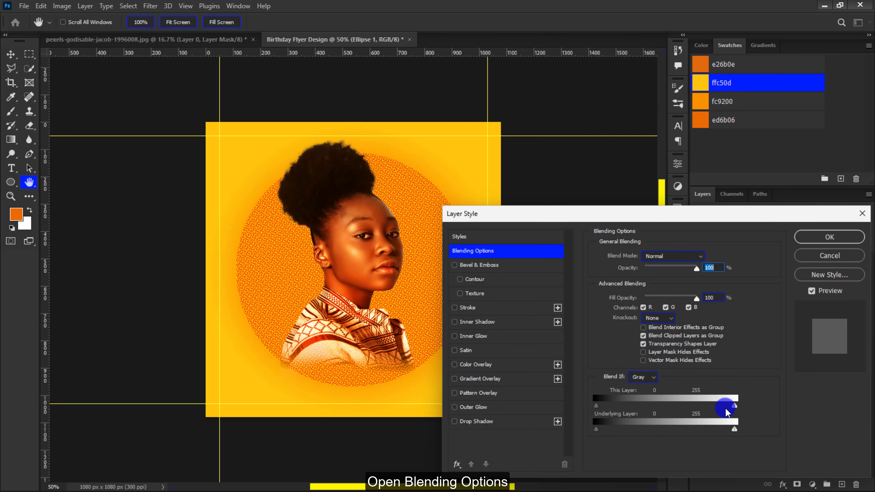
{"action": "left_click", "coordinate": [733, 428]}
{"action": "left_click_drag", "start_coordinate": [734, 431], "coordinate": [694, 430]}
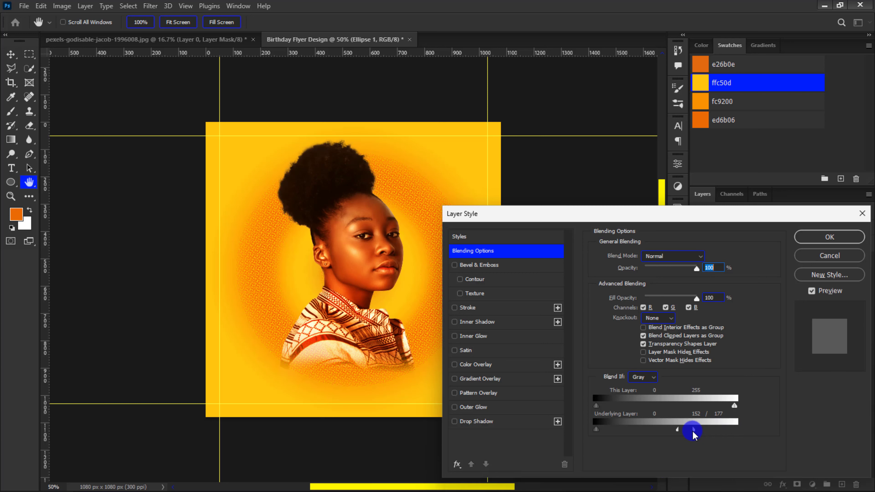
{"action": "left_click", "coordinate": [673, 257]}
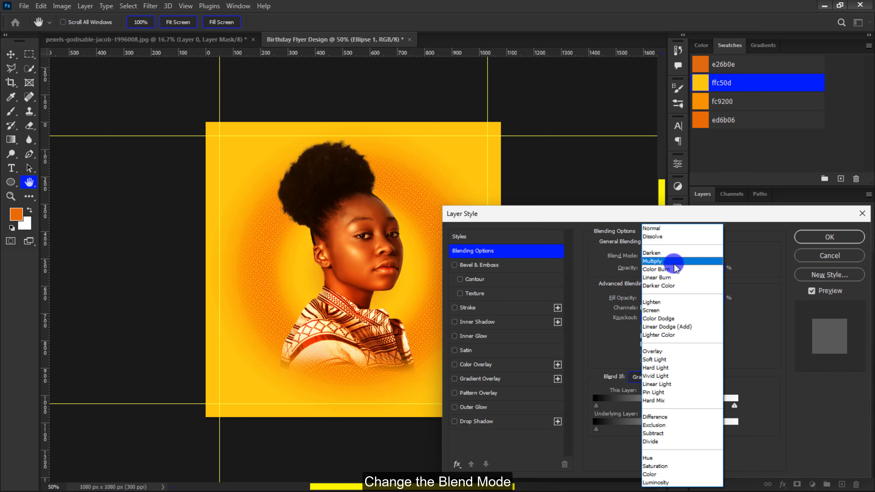
{"action": "left_click", "coordinate": [669, 339]}
{"action": "left_click", "coordinate": [827, 239]}
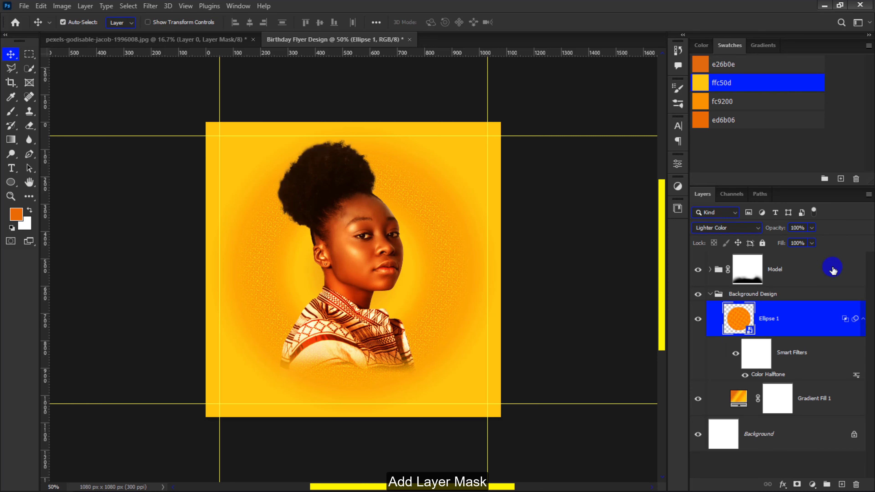
Mask the Ellipse 1 layer and hide the upper halftone using a 315 px black brush at 100% opacity and 100% flow
{"action": "left_click", "coordinate": [799, 484]}
{"action": "key", "text": "d"}
{"action": "key", "text": "b"}
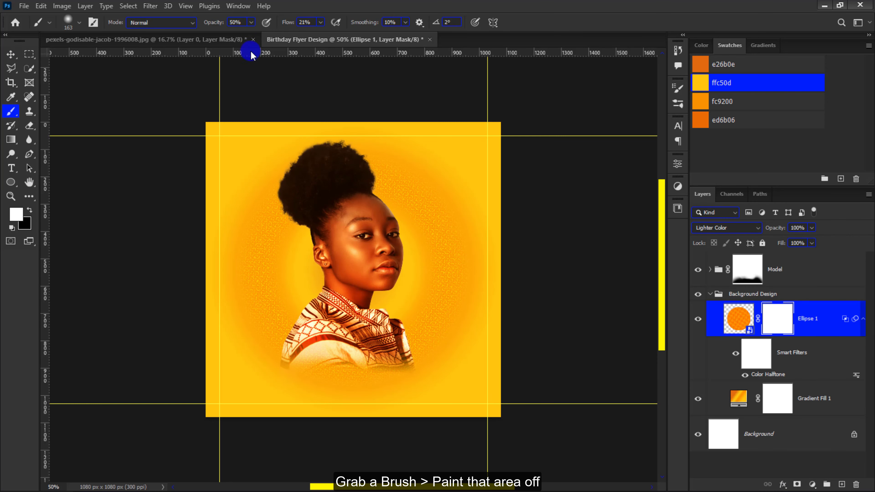
{"action": "left_click_drag", "start_coordinate": [249, 20], "coordinate": [254, 35]}
{"action": "left_click_drag", "start_coordinate": [320, 22], "coordinate": [323, 35]}
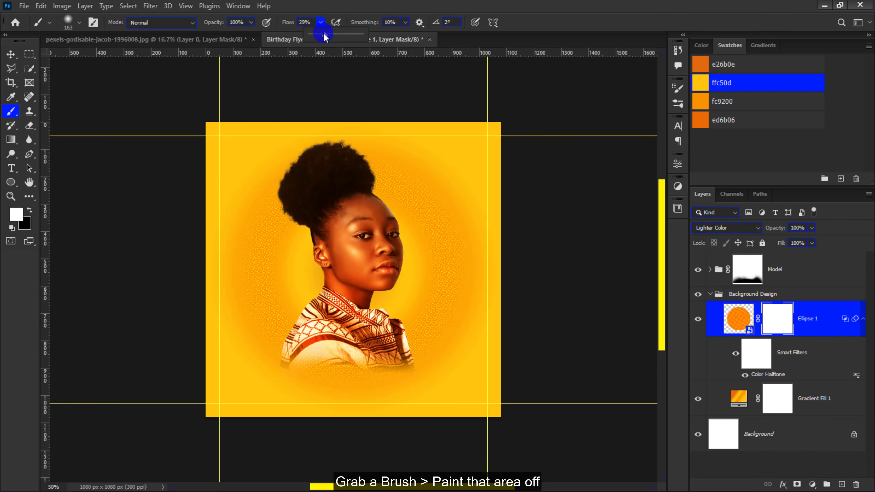
{"action": "key", "text": "x"}
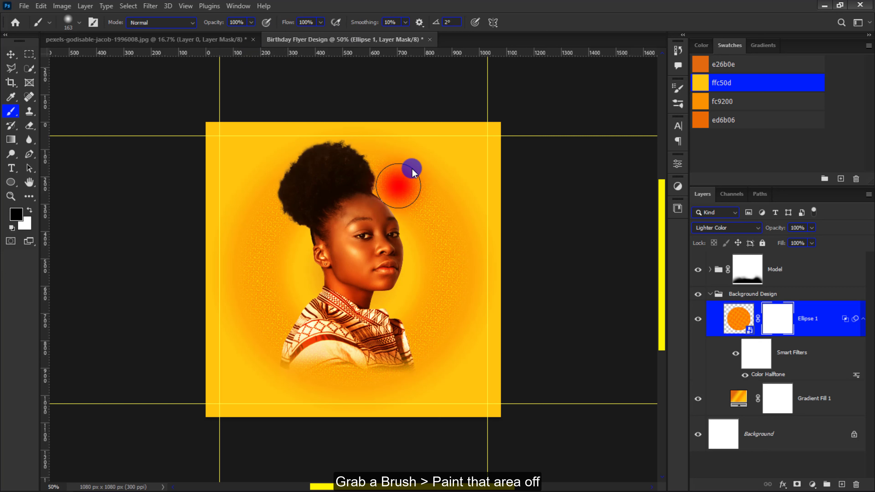
{"action": "left_click_drag", "start_coordinate": [391, 165], "coordinate": [428, 154]}
{"action": "left_click", "coordinate": [390, 167]}
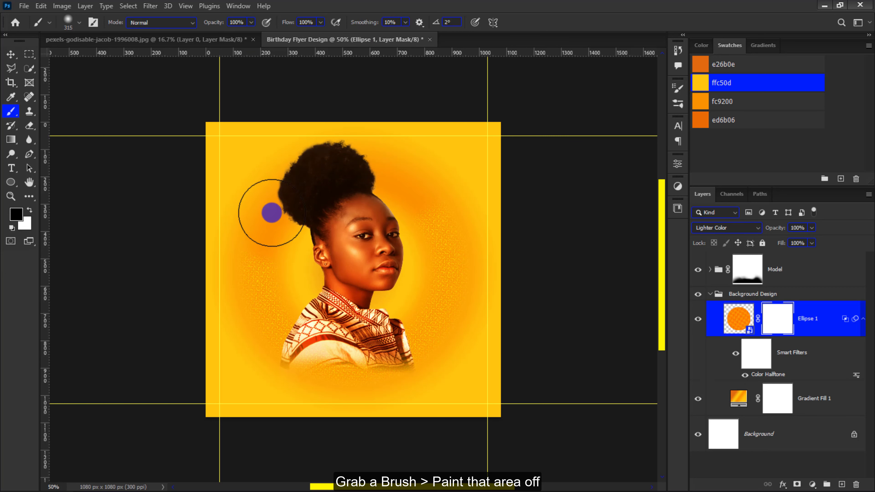
{"action": "left_click_drag", "start_coordinate": [447, 191], "coordinate": [430, 194]}
Softly restore the halftone on both sides of the head with white at 22% opacity and 18% flow
{"action": "key", "text": "x"}
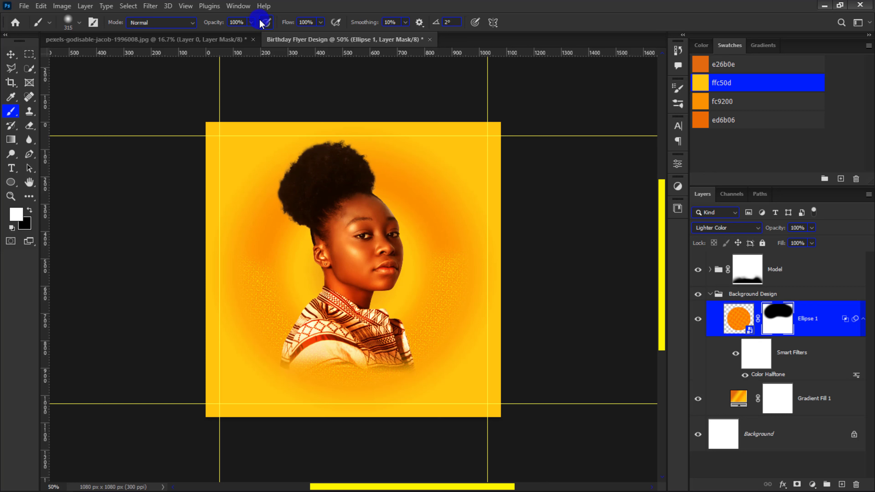
{"action": "left_click", "coordinate": [249, 23]}
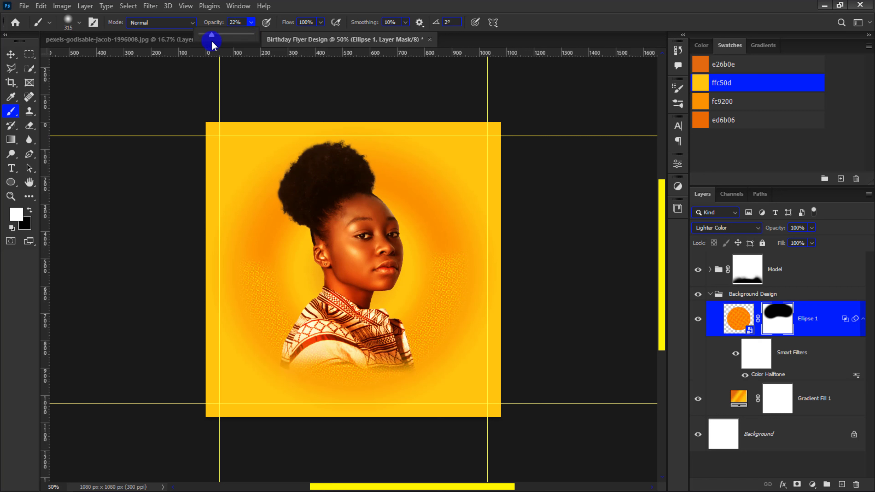
{"action": "left_click", "coordinate": [321, 22]}
{"action": "left_click_drag", "start_coordinate": [323, 35], "coordinate": [280, 41]}
{"action": "mouse_move", "coordinate": [439, 246]}
{"action": "left_mouse_down"}
{"action": "mouse_move", "coordinate": [339, 282]}
{"action": "mouse_move", "coordinate": [264, 277]}
{"action": "mouse_move", "coordinate": [242, 265]}
{"action": "mouse_move", "coordinate": [289, 295]}
{"action": "mouse_move", "coordinate": [266, 258]}
{"action": "left_mouse_up"}
Soften the upper halftone on the Ellipse 1 mask with black at 9% opacity and 10% flow, then target the layer itself
{"action": "key", "text": "x"}
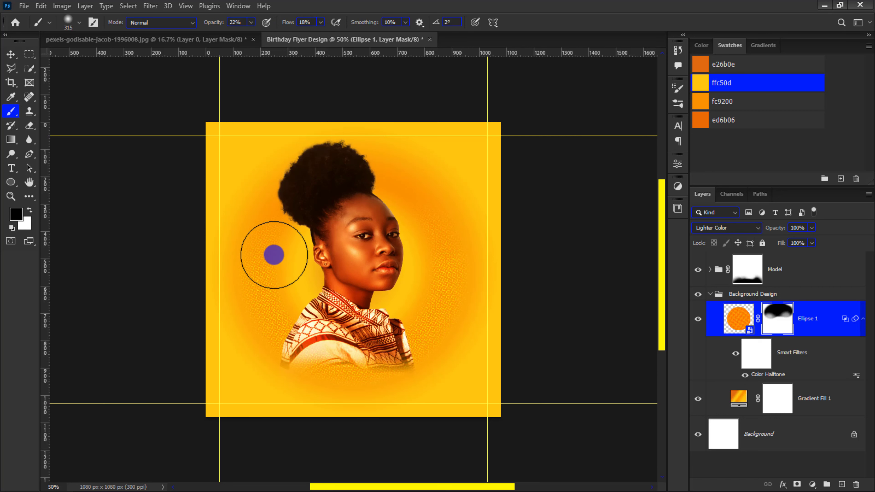
{"action": "left_click", "coordinate": [252, 23]}
{"action": "left_click", "coordinate": [290, 37]}
{"action": "key", "text": "shift+1"}
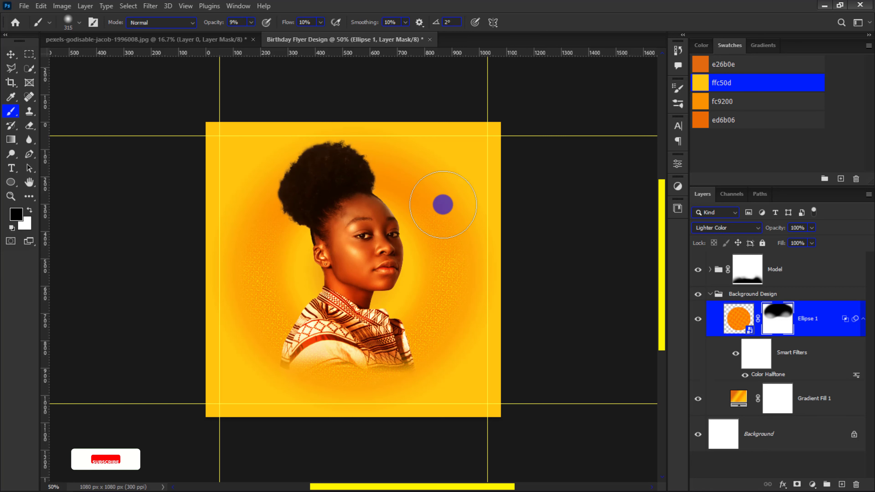
{"action": "mouse_move", "coordinate": [307, 209]}
{"action": "left_mouse_down"}
{"action": "mouse_move", "coordinate": [267, 203]}
{"action": "mouse_move", "coordinate": [307, 201]}
{"action": "left_mouse_up"}
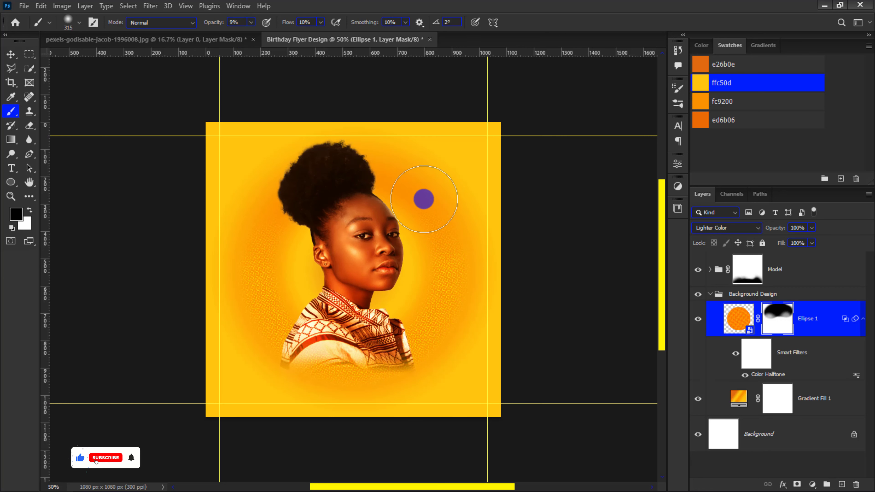
{"action": "left_click_drag", "start_coordinate": [320, 165], "coordinate": [330, 152]}
{"action": "left_click", "coordinate": [11, 55]}
{"action": "key", "text": "ctrl+2"}
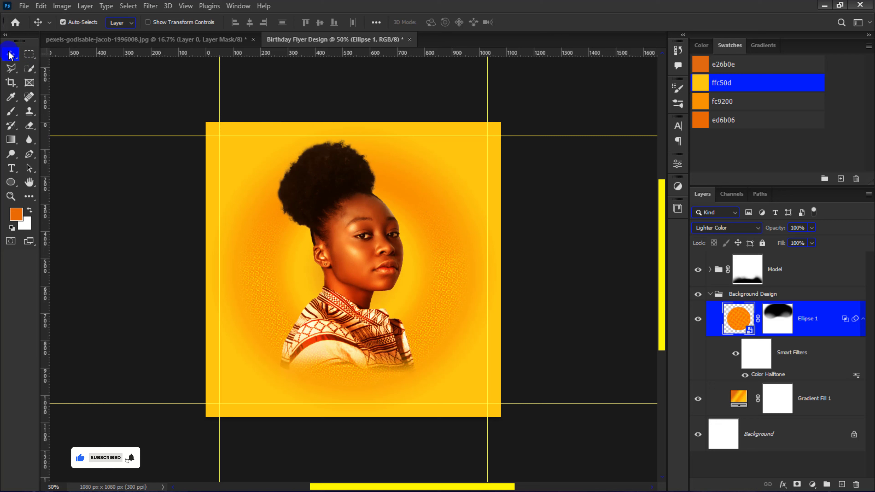
Place the texture image Hedygraphics (5) above the Ellipse 1 layer in the Background Design group
{"action": "left_click", "coordinate": [24, 12]}
{"action": "left_click", "coordinate": [55, 213]}
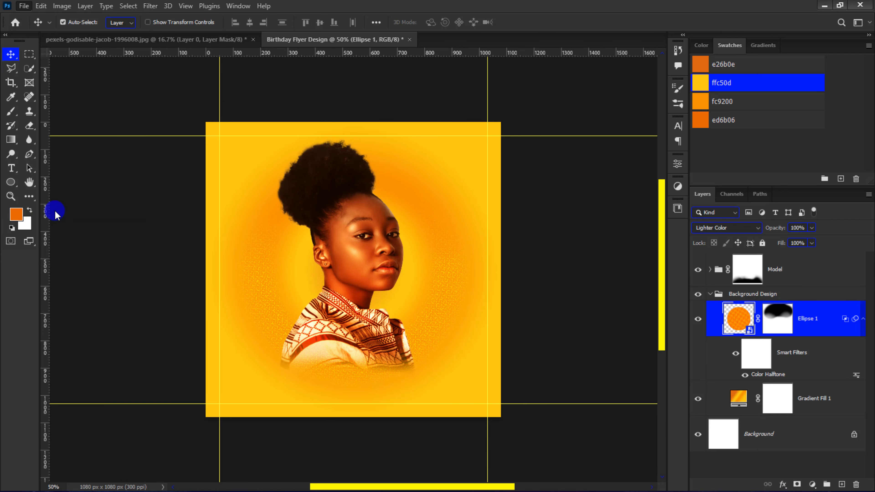
{"action": "left_click", "coordinate": [124, 97]}
{"action": "left_click", "coordinate": [348, 246]}
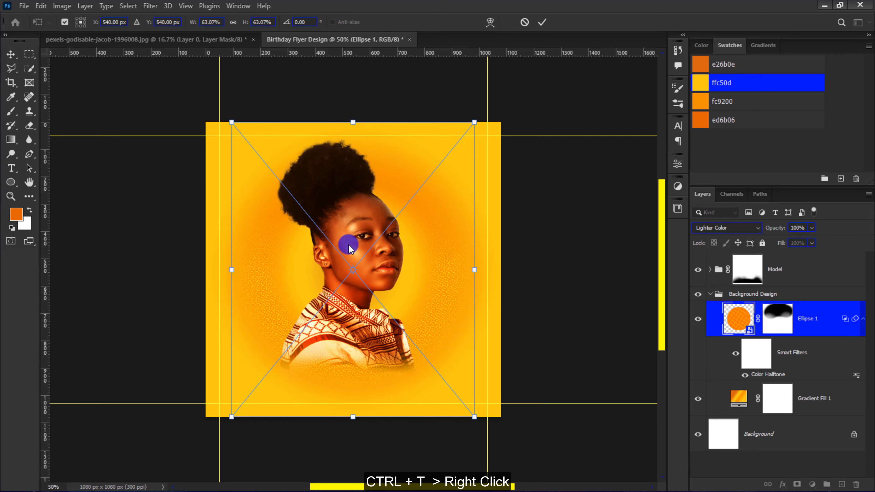
Rotate the placed texture 90° clockwise and move it down over the lower part of the flyer
{"action": "right_click", "coordinate": [348, 246]}
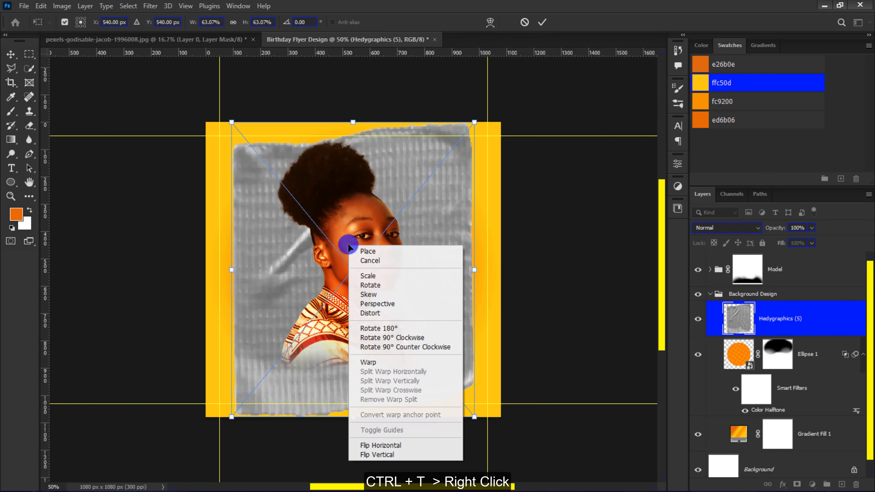
{"action": "left_click", "coordinate": [373, 338]}
{"action": "left_click_drag", "start_coordinate": [434, 281], "coordinate": [436, 332]}
{"action": "key", "text": "Return"}
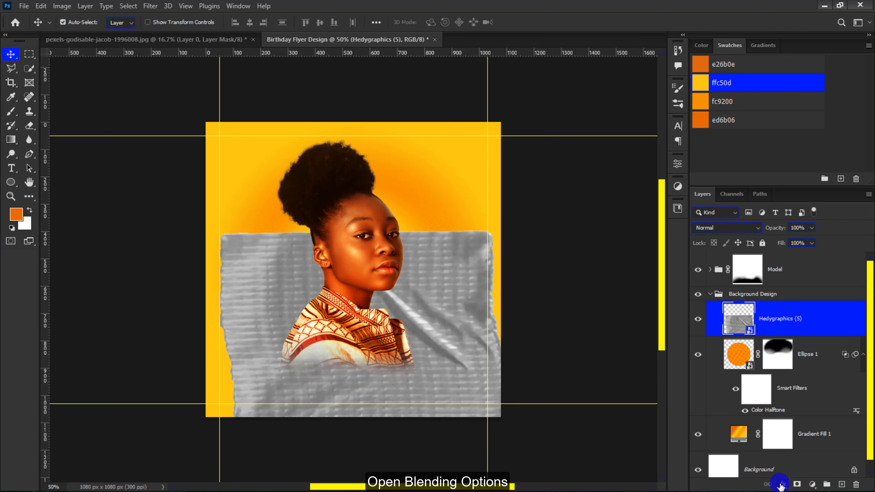
Split the texture layer's Blend If This Layer highlights to 97 / 255 and set its blend mode to Overlay
{"action": "left_click", "coordinate": [781, 485]}
{"action": "left_click", "coordinate": [793, 378]}
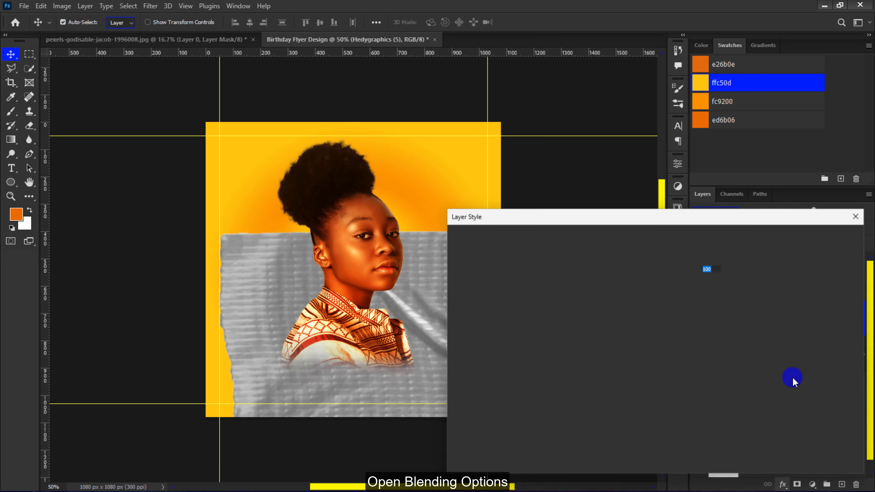
{"action": "left_click_drag", "start_coordinate": [737, 406], "coordinate": [735, 408]}
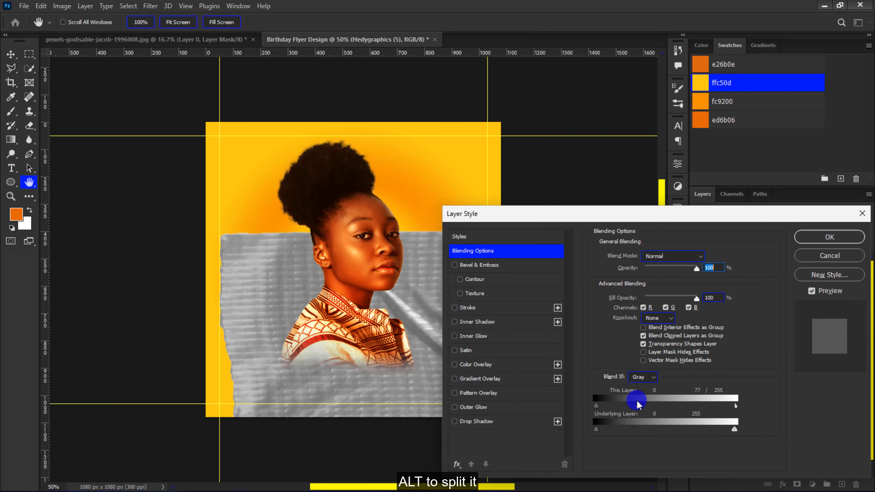
{"action": "left_click_drag", "start_coordinate": [638, 405], "coordinate": [643, 406]}
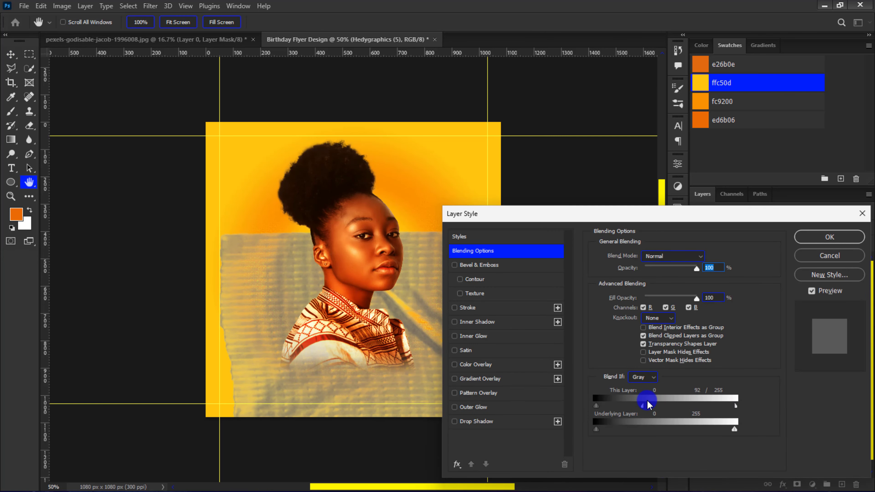
{"action": "left_click", "coordinate": [670, 256]}
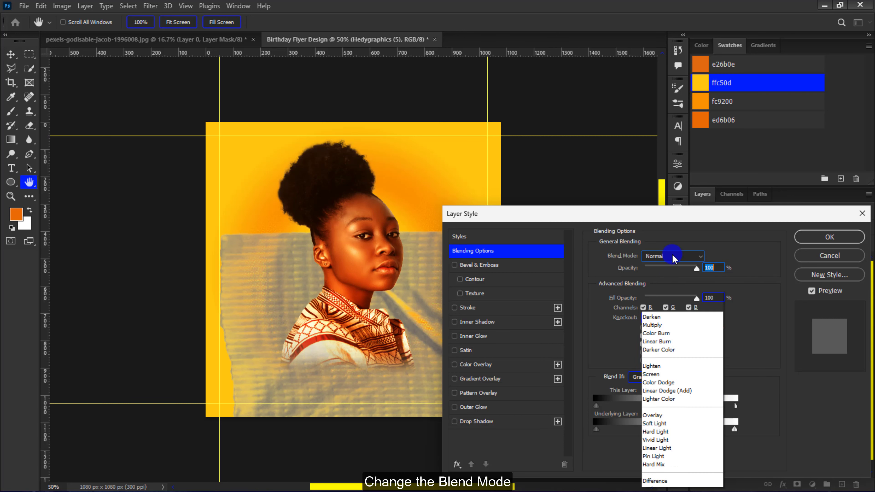
{"action": "left_click", "coordinate": [662, 351]}
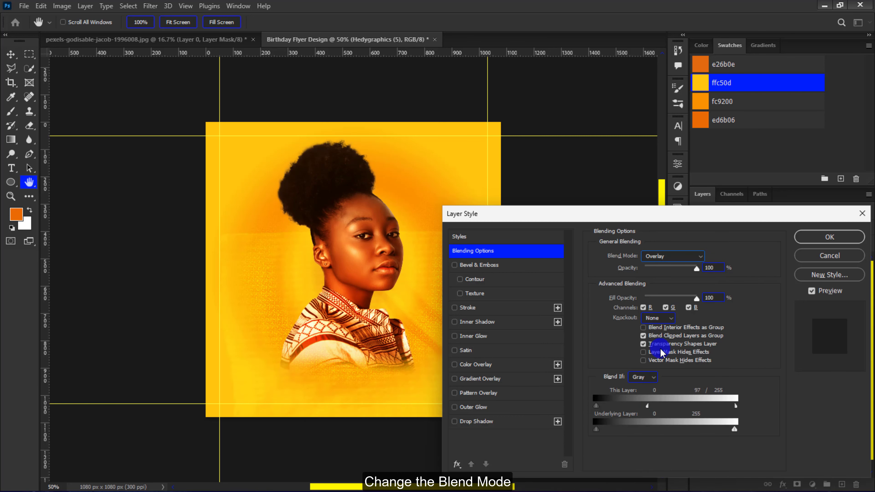
{"action": "left_click", "coordinate": [829, 238]}
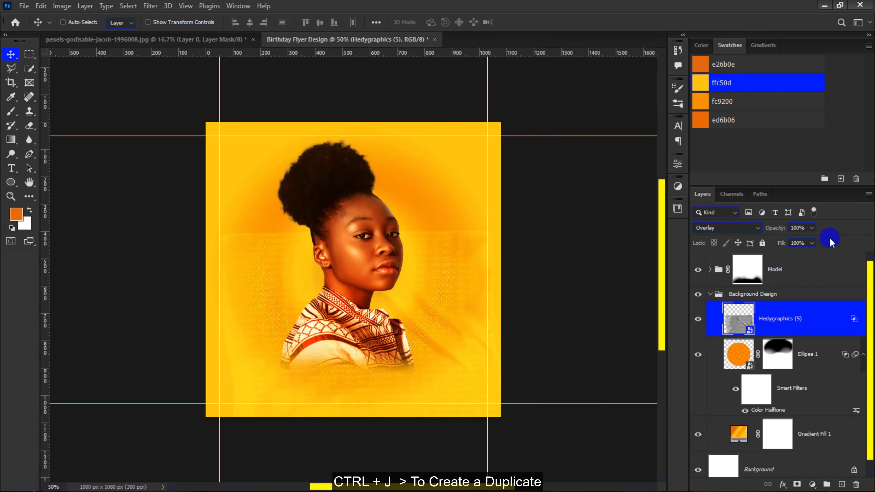
Duplicate the texture layer, flip the copy horizontally and move it over the upper part of the flyer
{"action": "key", "text": "ctrl+j"}
{"action": "key", "text": "ctrl+t"}
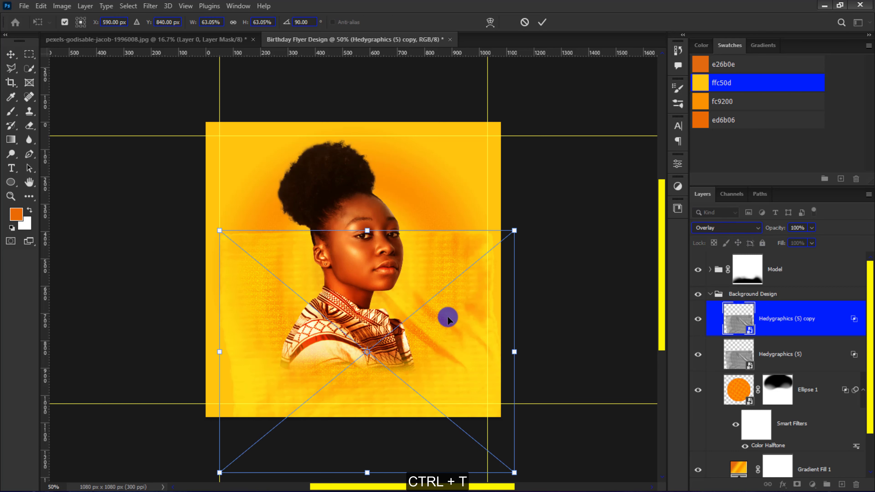
{"action": "right_click", "coordinate": [441, 322]}
{"action": "left_click", "coordinate": [452, 313]}
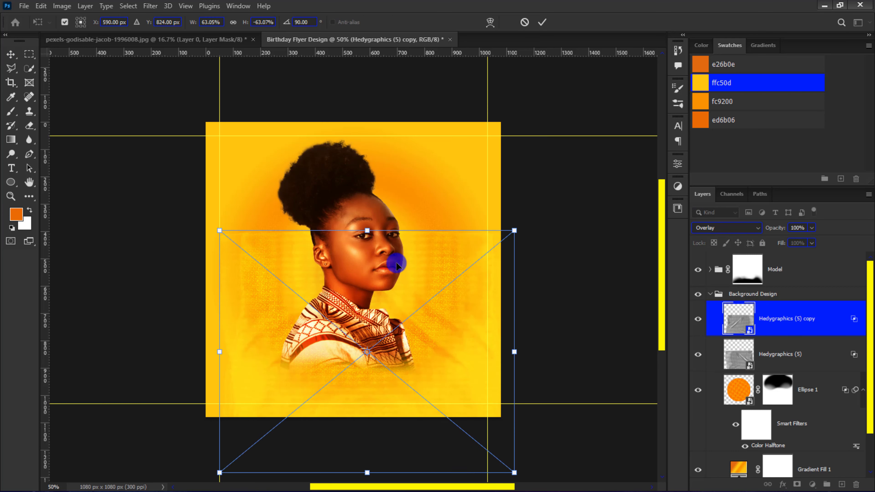
{"action": "left_click_drag", "start_coordinate": [397, 264], "coordinate": [294, 192]}
{"action": "key", "text": "Return"}
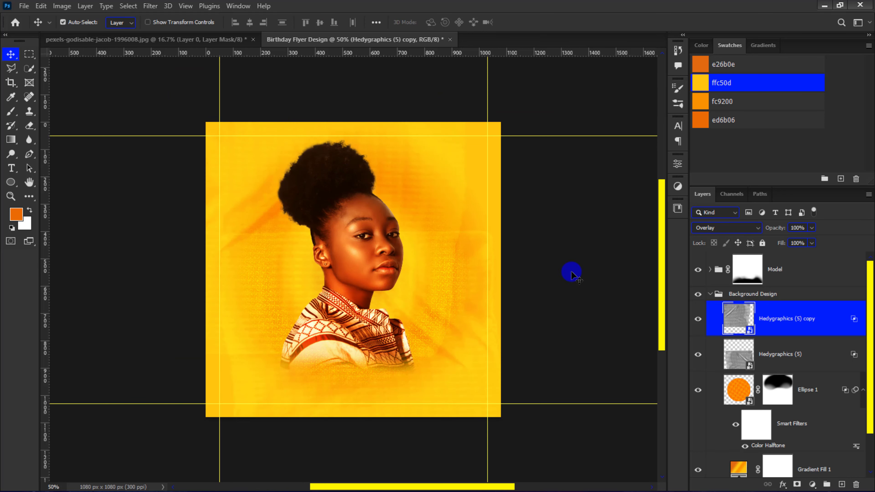
Mask the Hedygraphics (5) layer and fade the texture's upper edge and sides with a soft black brush at 73% opacity and 88% flow
{"action": "left_click", "coordinate": [798, 363]}
{"action": "left_click", "coordinate": [793, 484]}
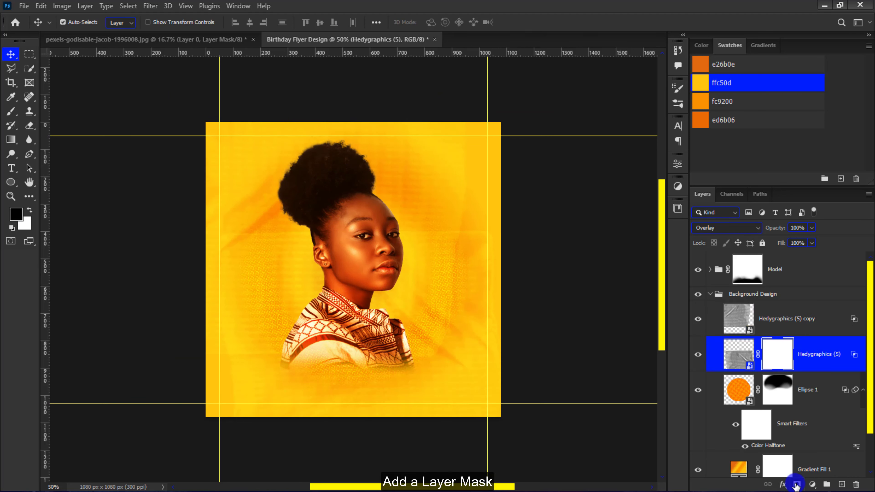
{"action": "key", "text": "b"}
{"action": "key", "text": "d"}
{"action": "left_click", "coordinate": [253, 22]}
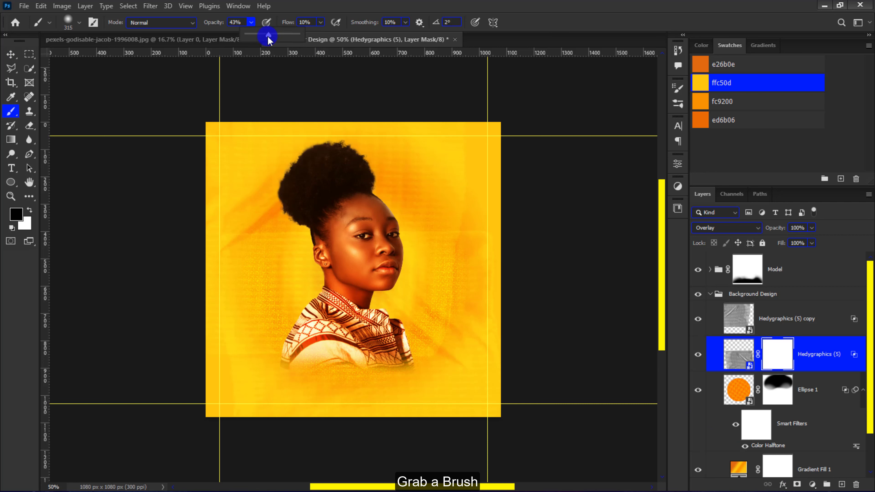
{"action": "left_click_drag", "start_coordinate": [264, 37], "coordinate": [282, 37]}
{"action": "left_click", "coordinate": [321, 24]}
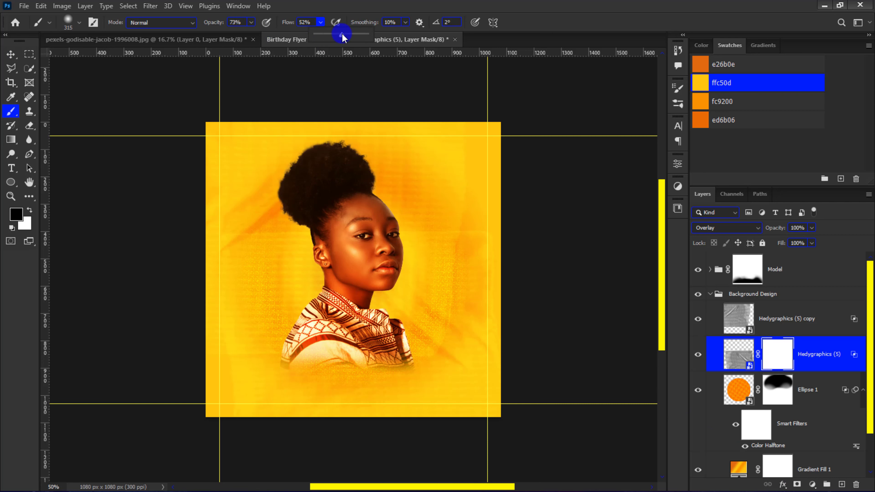
{"action": "left_click_drag", "start_coordinate": [360, 34], "coordinate": [362, 33]}
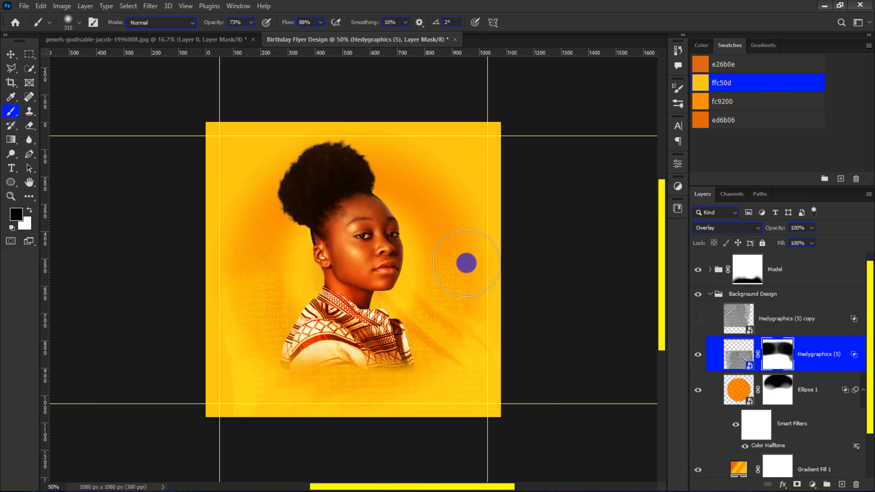
{"action": "key", "text": "x"}
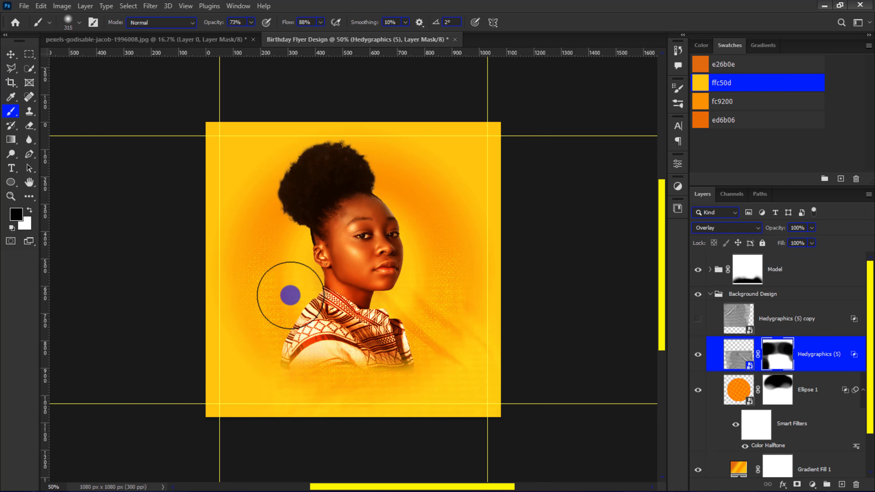
{"action": "key", "text": "x"}
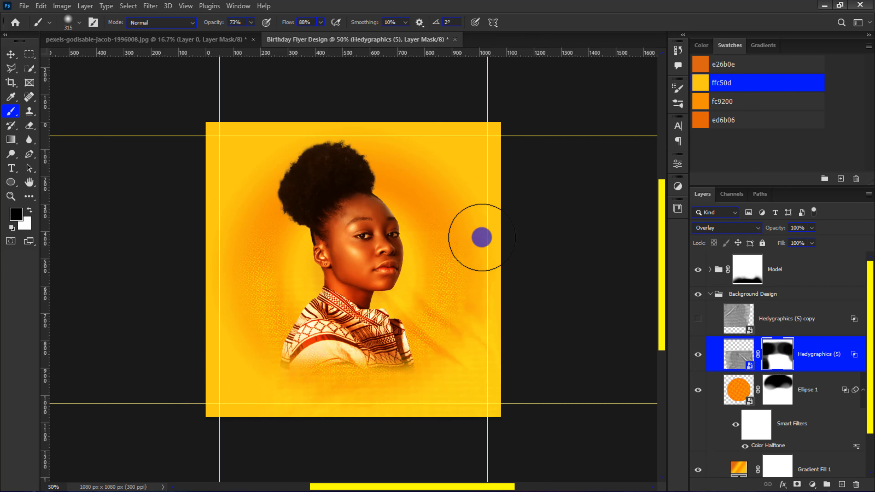
Mask the Hedygraphics (5) copy layer and fade the texture's hard edges around the portrait with a soft black brush
{"action": "left_click", "coordinate": [695, 321]}
{"action": "left_click", "coordinate": [739, 319]}
{"action": "left_click", "coordinate": [797, 484]}
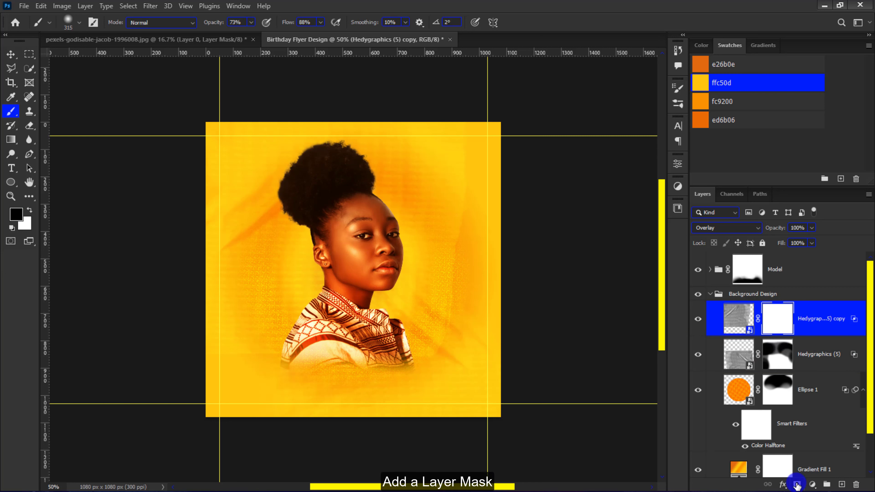
{"action": "mouse_move", "coordinate": [455, 171]}
{"action": "left_mouse_down"}
{"action": "mouse_move", "coordinate": [471, 231]}
{"action": "mouse_move", "coordinate": [463, 239]}
{"action": "mouse_move", "coordinate": [481, 123]}
{"action": "left_mouse_up"}
{"action": "left_click_drag", "start_coordinate": [227, 133], "coordinate": [202, 156]}
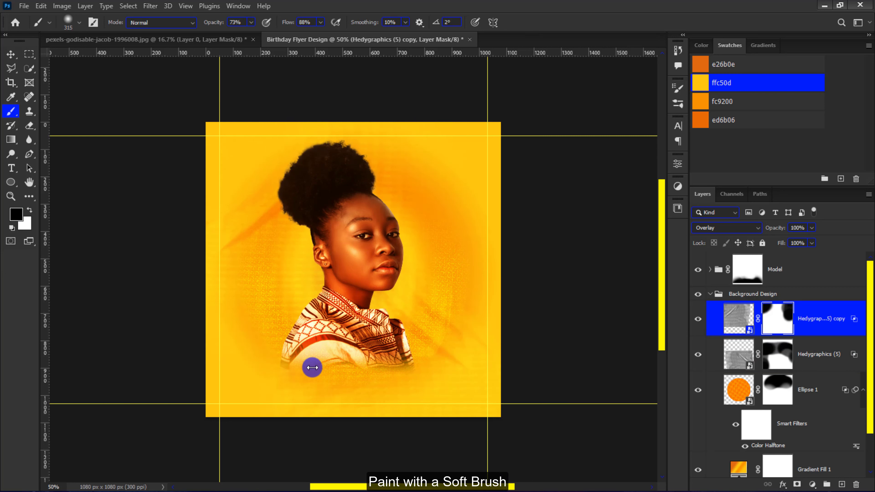
{"action": "mouse_move", "coordinate": [391, 273]}
{"action": "left_mouse_down"}
{"action": "mouse_move", "coordinate": [362, 260]}
{"action": "mouse_move", "coordinate": [357, 186]}
{"action": "mouse_move", "coordinate": [389, 150]}
{"action": "left_mouse_up"}
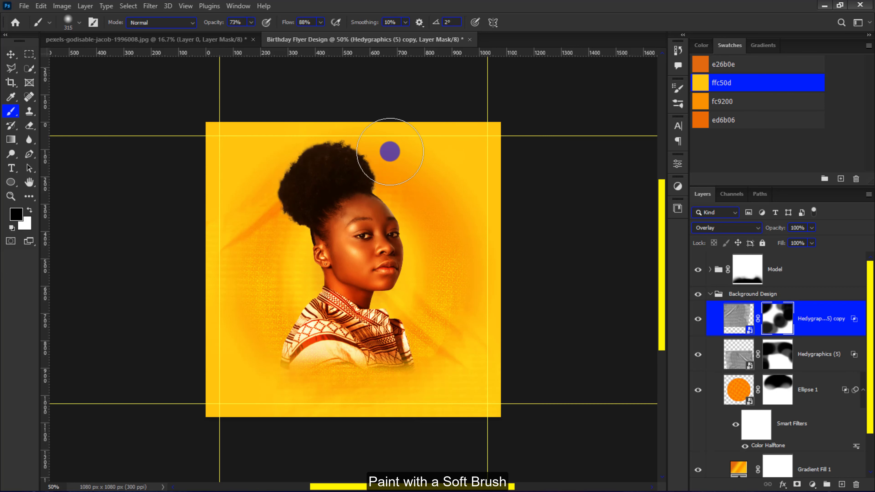
{"action": "key", "text": "x"}
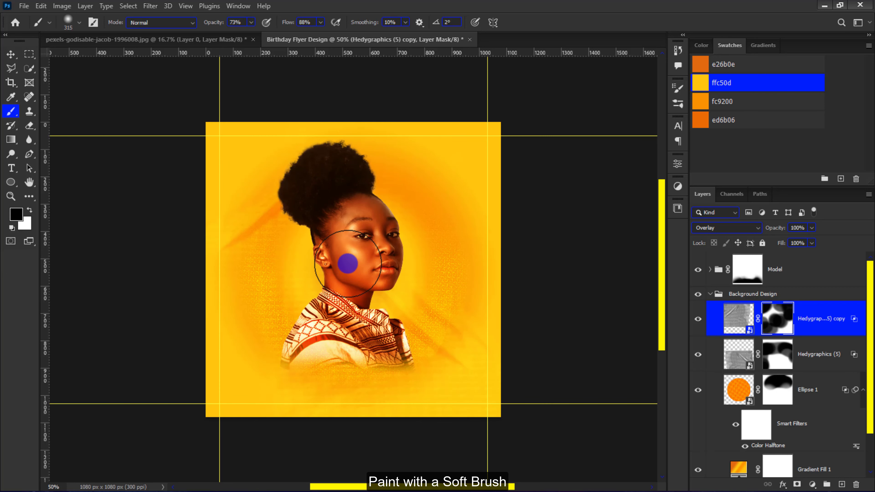
{"action": "key", "text": "x"}
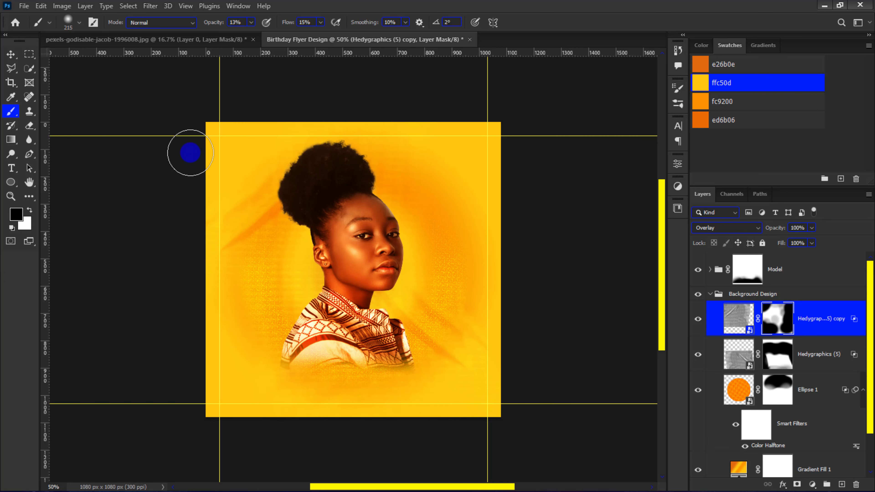
Collapse the Background Design group and add a Hue/Saturation adjustment above the Model group with the Reds hue at -8
{"action": "left_click", "coordinate": [11, 52]}
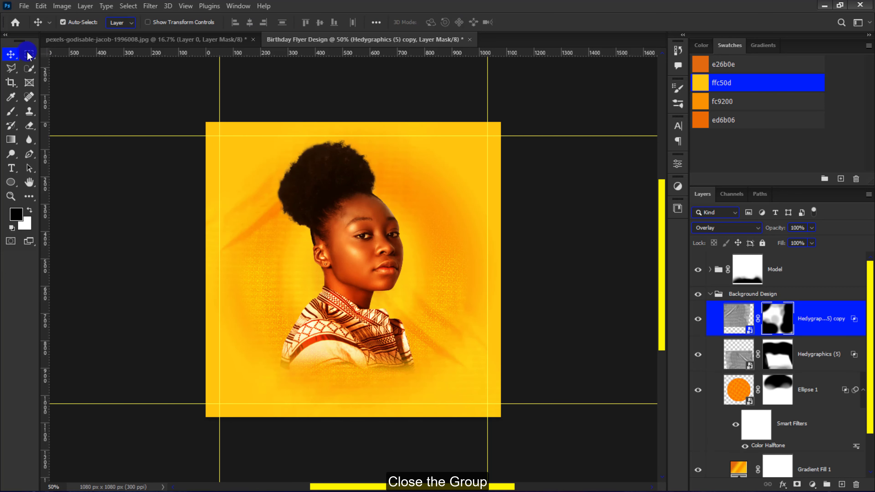
{"action": "left_click", "coordinate": [709, 294]}
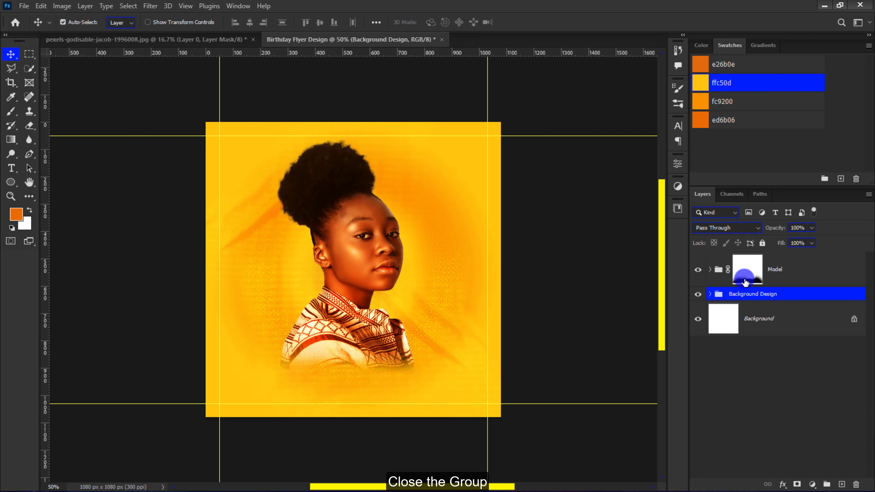
{"action": "left_click", "coordinate": [793, 272]}
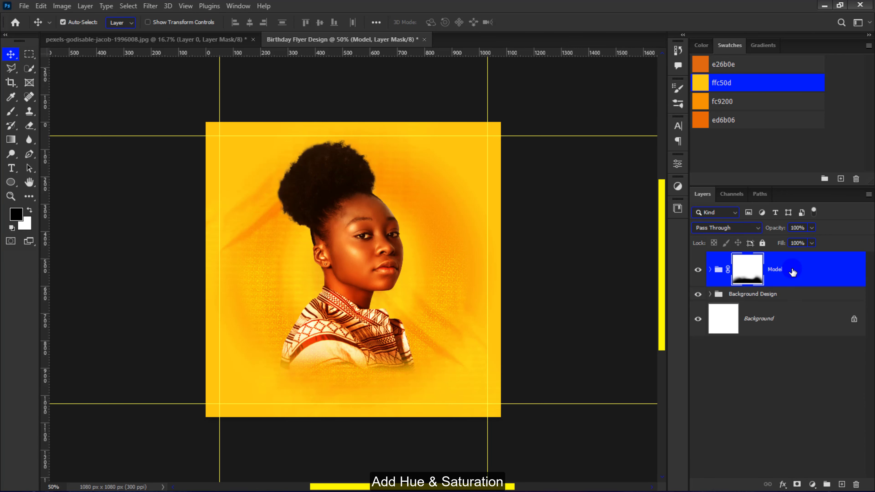
{"action": "left_click", "coordinate": [814, 483]}
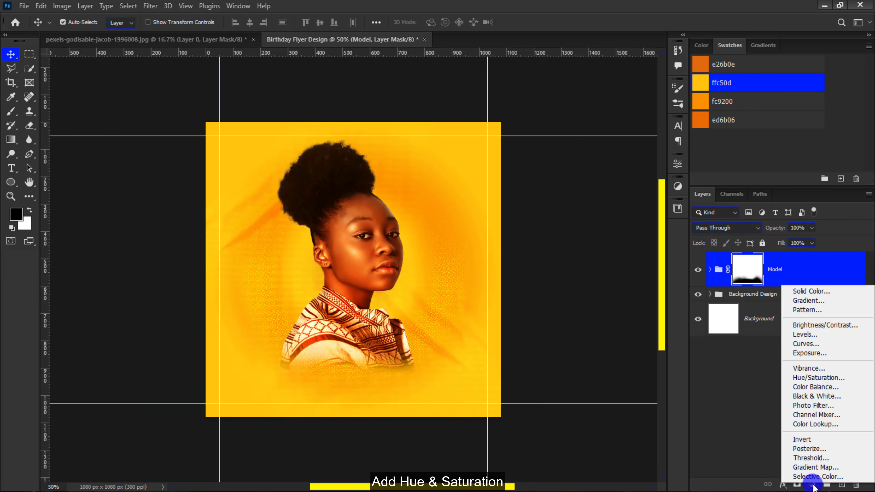
{"action": "left_click", "coordinate": [823, 378]}
{"action": "left_click", "coordinate": [607, 211]}
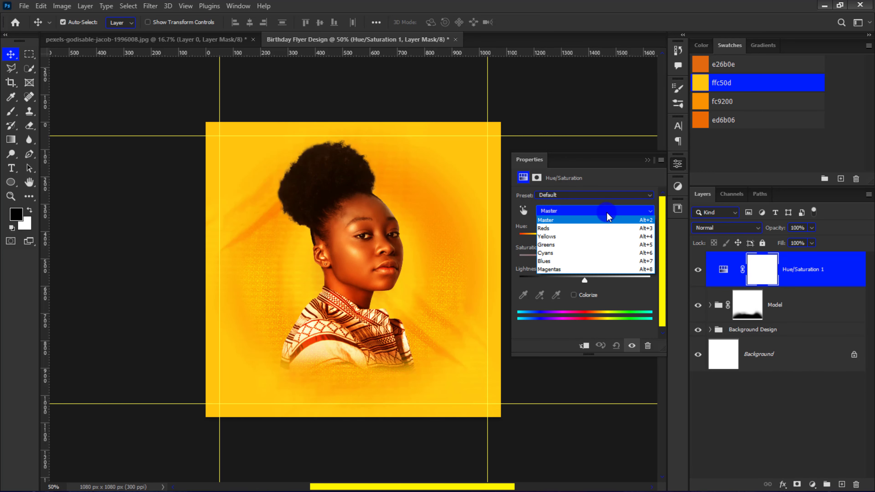
{"action": "left_click", "coordinate": [606, 228]}
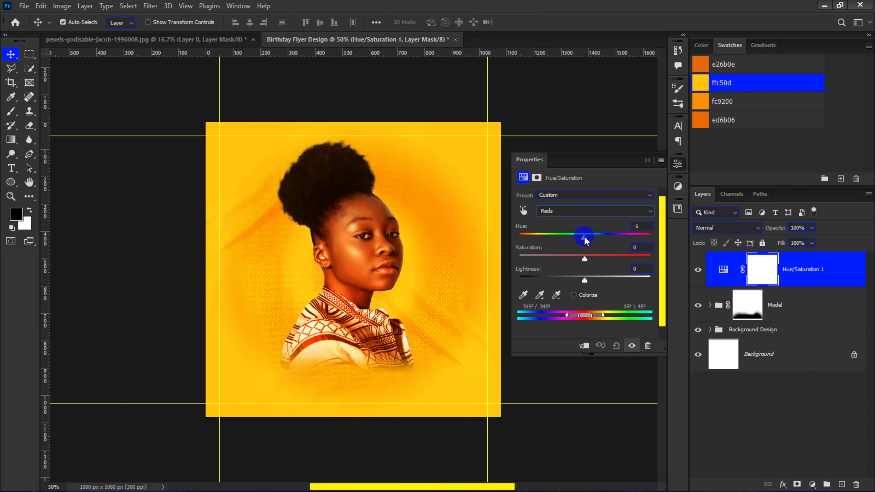
{"action": "left_click_drag", "start_coordinate": [586, 240], "coordinate": [579, 241]}
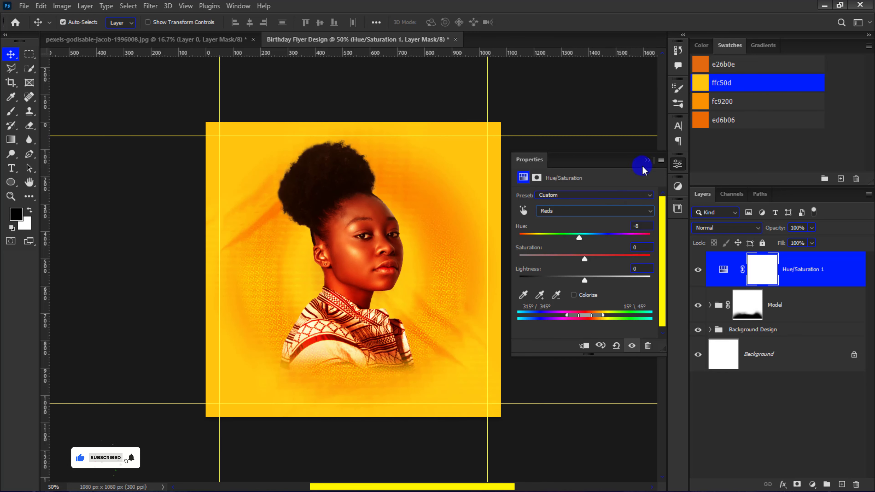
{"action": "left_click", "coordinate": [647, 160]}
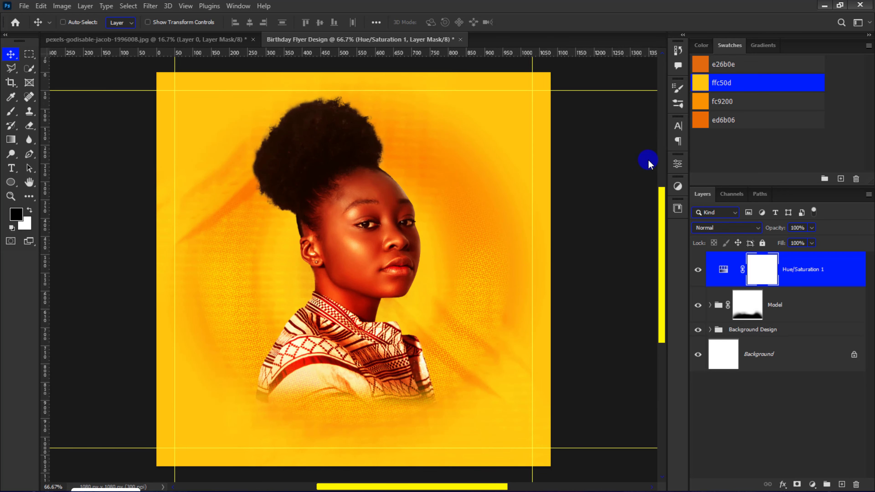
Add a new layer on top and draw an S-shaped Pen tool path from below the shoulder across the face to above the hair
{"action": "left_click", "coordinate": [793, 307]}
{"action": "left_click", "coordinate": [842, 485]}
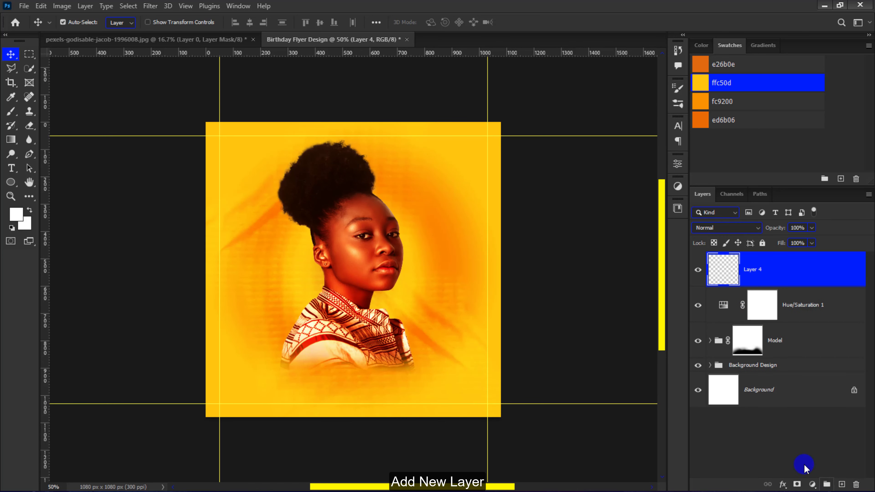
{"action": "right_click", "coordinate": [29, 155]}
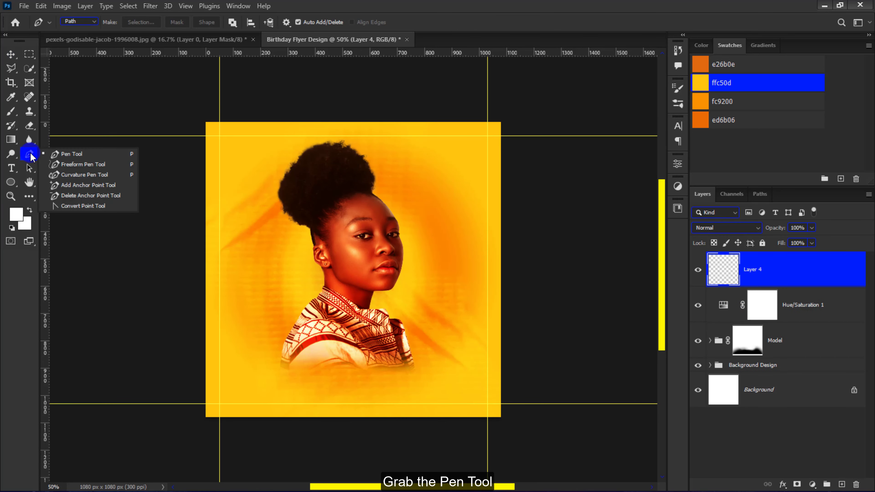
{"action": "left_click", "coordinate": [77, 157]}
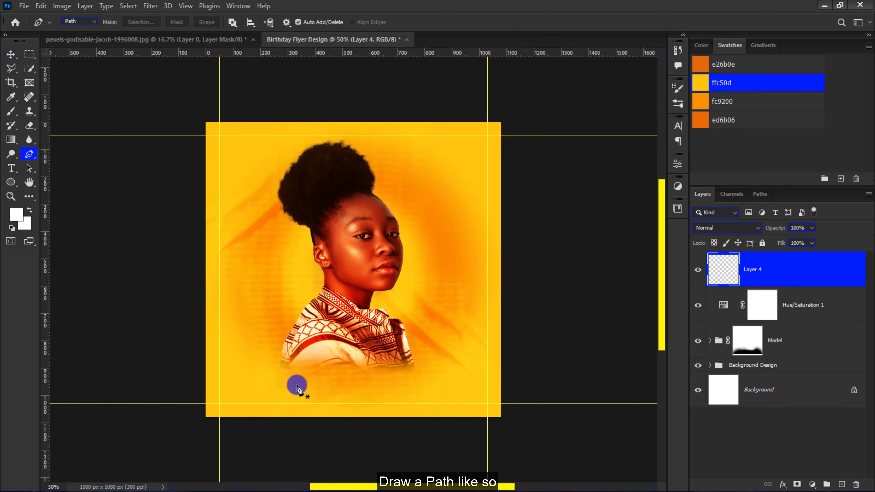
{"action": "left_click", "coordinate": [301, 391]}
{"action": "left_click_drag", "start_coordinate": [271, 327], "coordinate": [271, 293]}
{"action": "left_click_drag", "start_coordinate": [355, 256], "coordinate": [389, 247]}
{"action": "left_click_drag", "start_coordinate": [434, 201], "coordinate": [438, 157]}
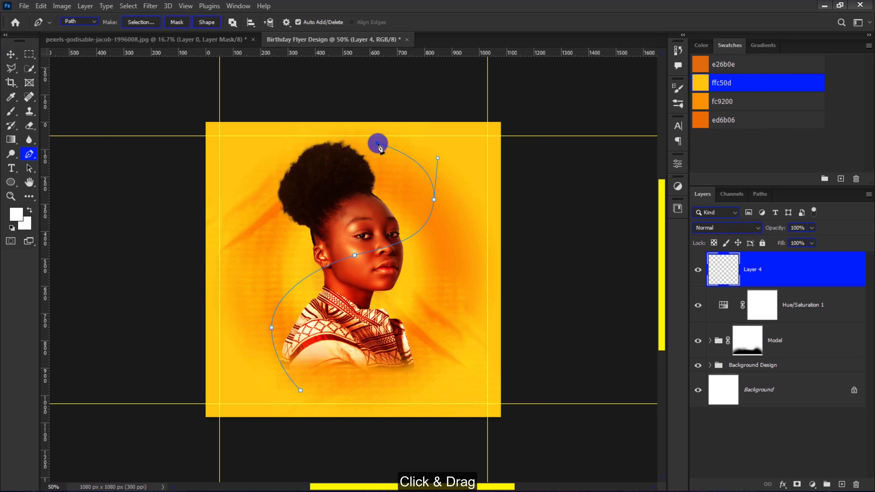
Reposition the S-shaped path's anchor points and handles to refine the curve around the model and above her hair
{"action": "left_click", "coordinate": [272, 328], "text": "ctrl"}
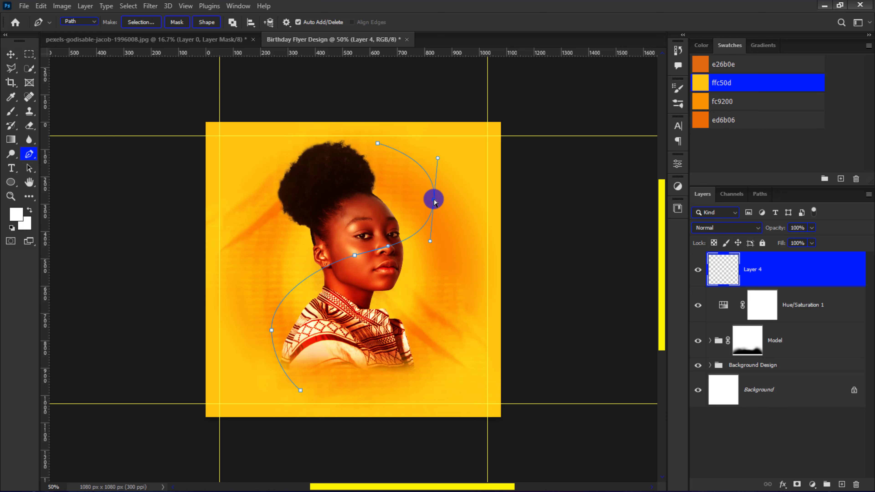
{"action": "left_click_drag", "start_coordinate": [429, 197], "coordinate": [429, 194]}
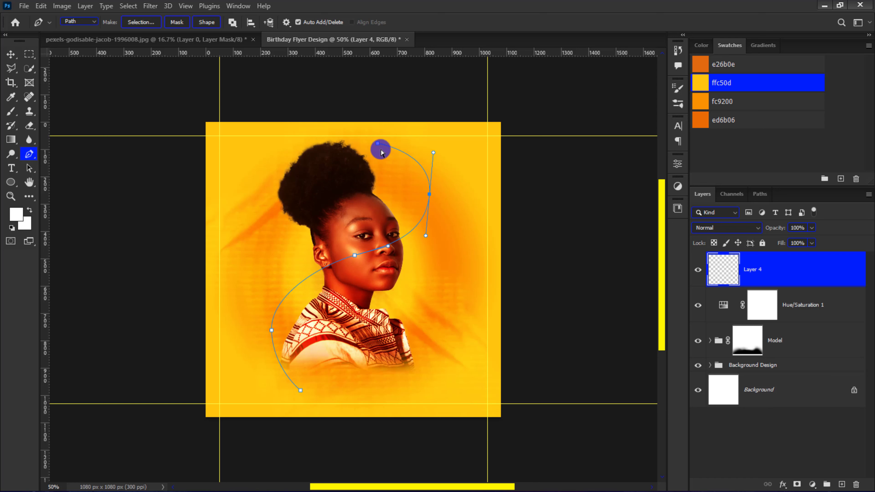
{"action": "left_click_drag", "start_coordinate": [371, 140], "coordinate": [378, 136]}
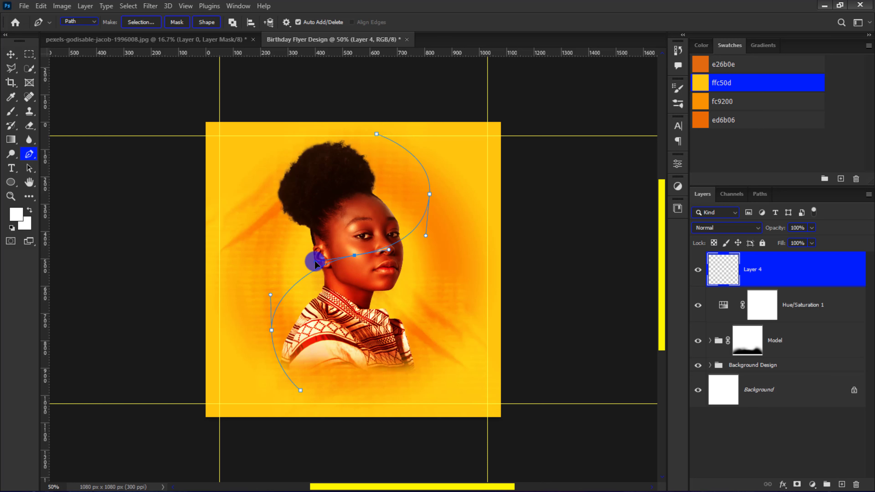
{"action": "left_click", "coordinate": [272, 330]}
{"action": "left_click_drag", "start_coordinate": [273, 337], "coordinate": [273, 337]}
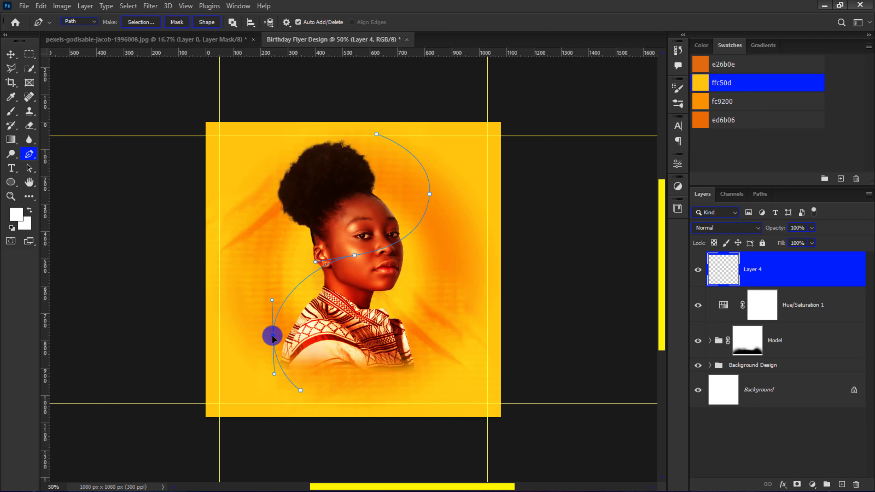
{"action": "left_click_drag", "start_coordinate": [430, 195], "coordinate": [429, 180]}
{"action": "left_click_drag", "start_coordinate": [433, 138], "coordinate": [426, 157]}
{"action": "left_click", "coordinate": [376, 134]}
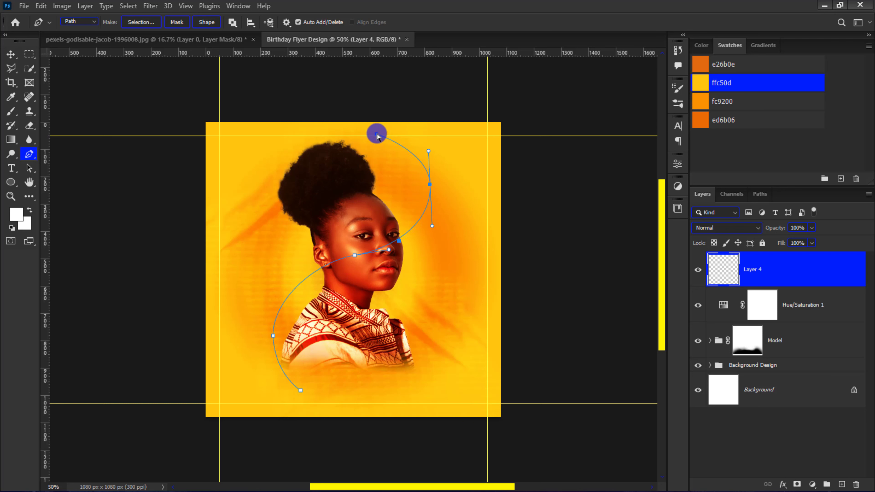
Hide the Model group and Ellipse 1, and sample the orange background texture with an 80 px Mixer Brush at 100% hardness
{"action": "left_click", "coordinate": [14, 111]}
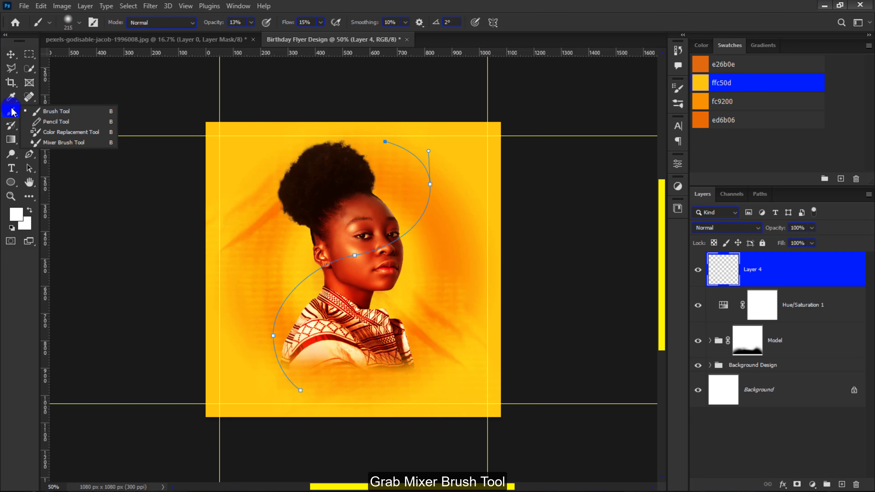
{"action": "left_click", "coordinate": [56, 142]}
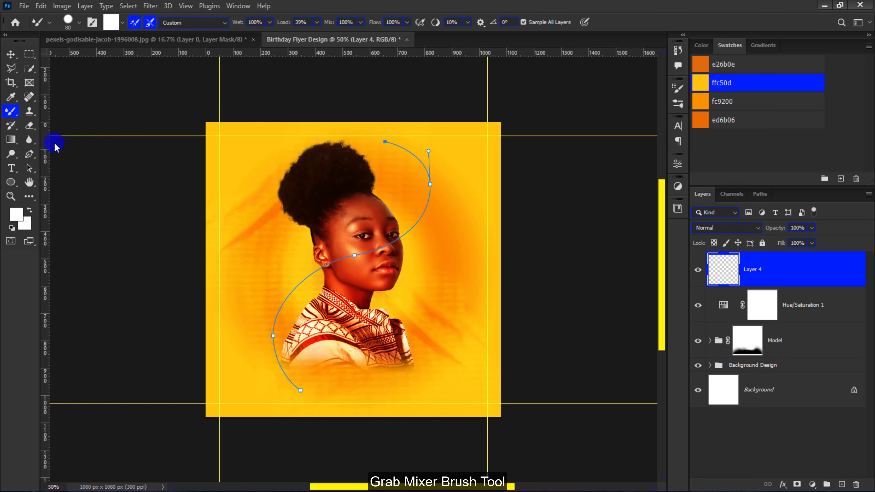
{"action": "left_click", "coordinate": [80, 22]}
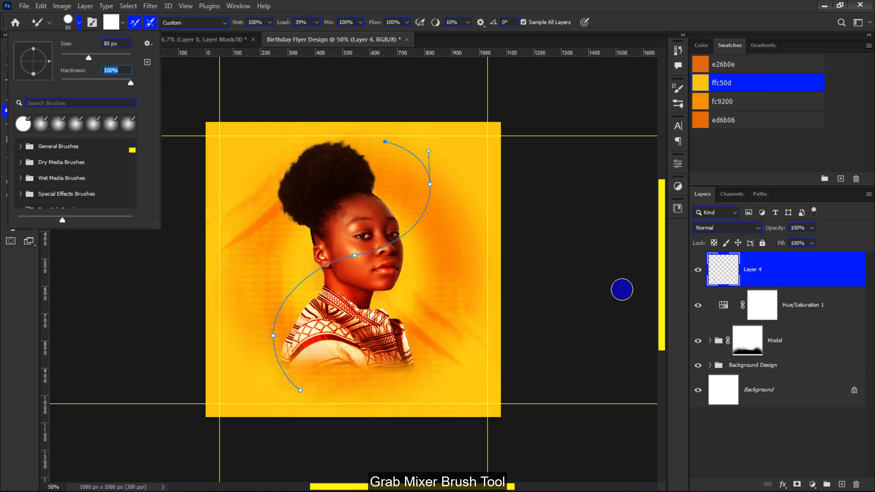
{"action": "left_click", "coordinate": [698, 341]}
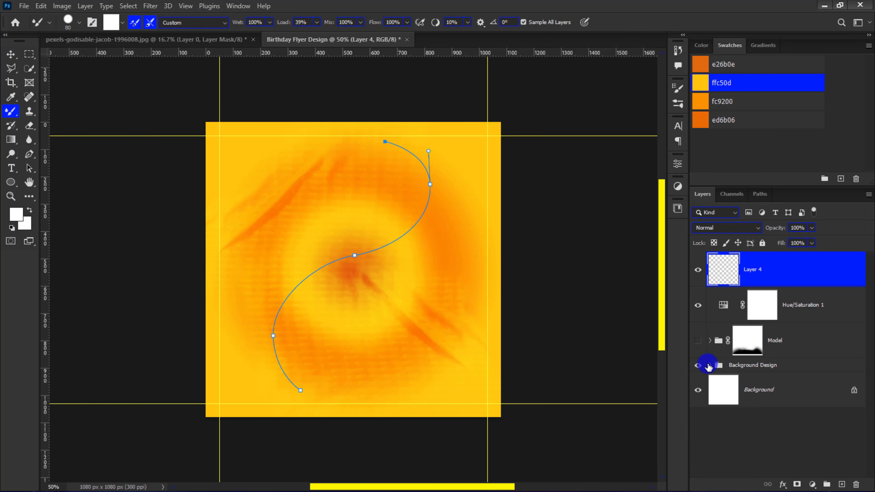
{"action": "left_click", "coordinate": [710, 366]}
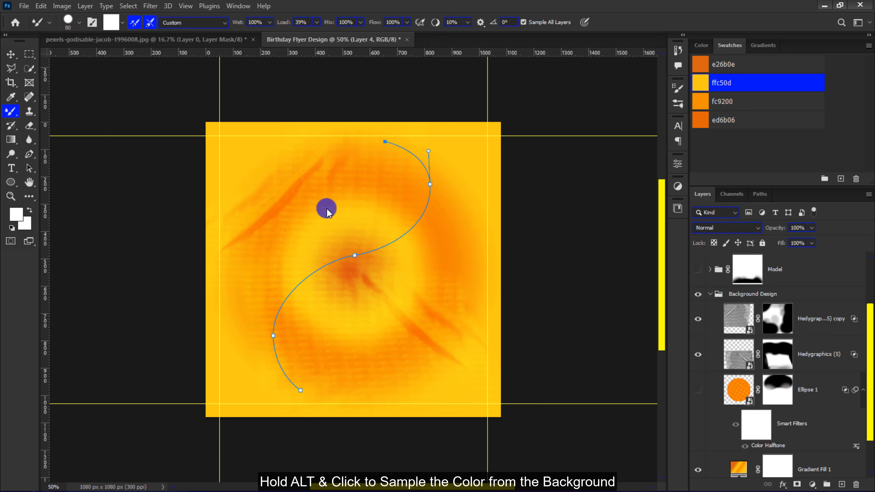
{"action": "left_click", "coordinate": [294, 200], "text": "alt"}
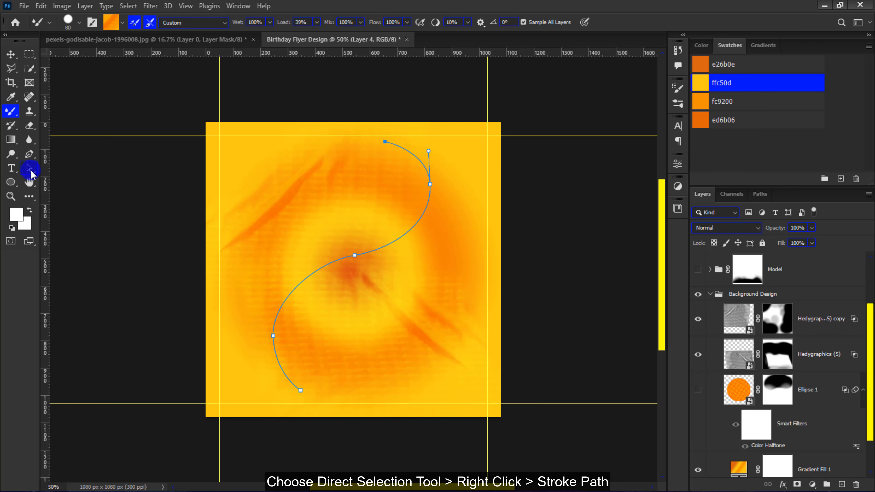
Stroke the S-shaped path on Layer 4 with the Mixer Brush Tool, without simulated pressure
{"action": "left_click", "coordinate": [31, 171]}
{"action": "right_click", "coordinate": [342, 259]}
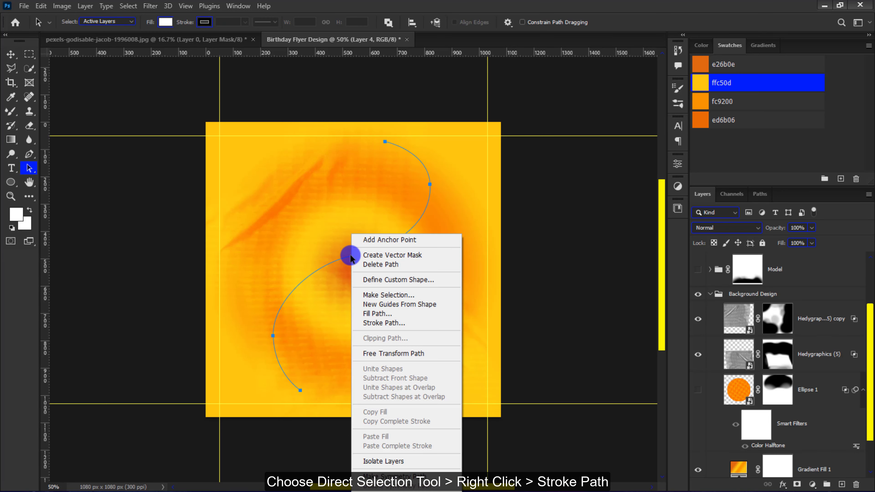
{"action": "left_click", "coordinate": [375, 324]}
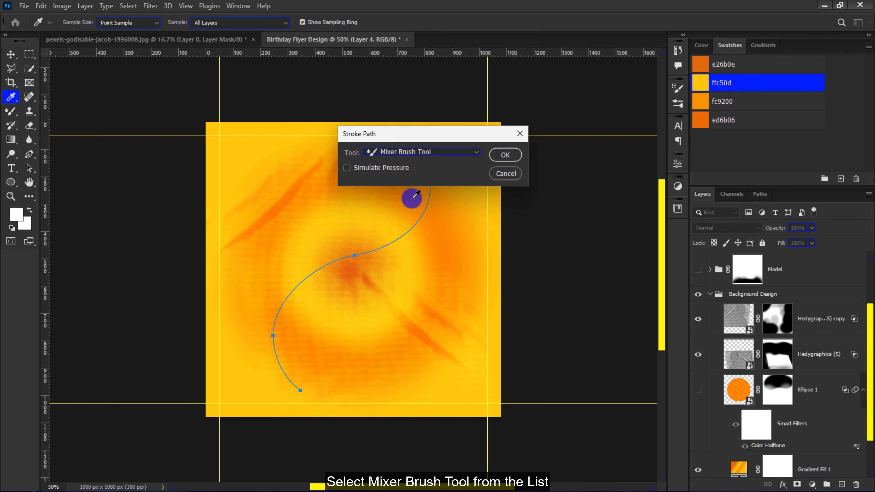
{"action": "left_click", "coordinate": [475, 154]}
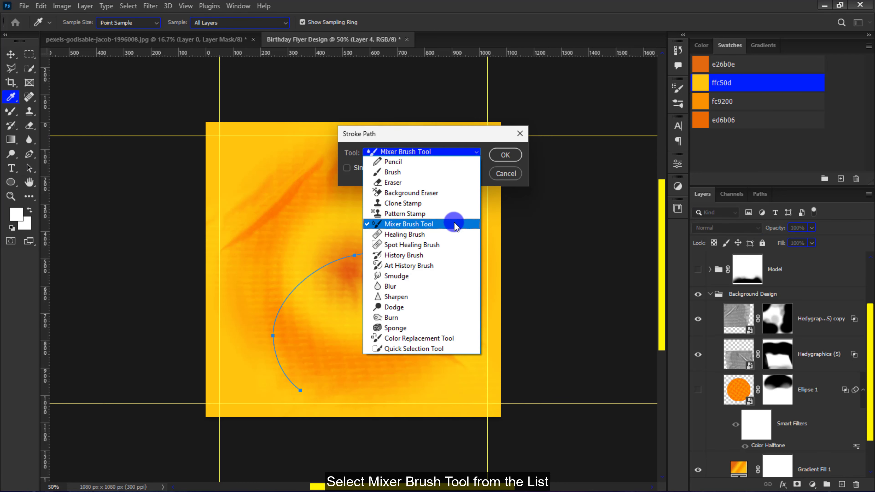
{"action": "left_click", "coordinate": [448, 224]}
{"action": "left_click", "coordinate": [505, 156]}
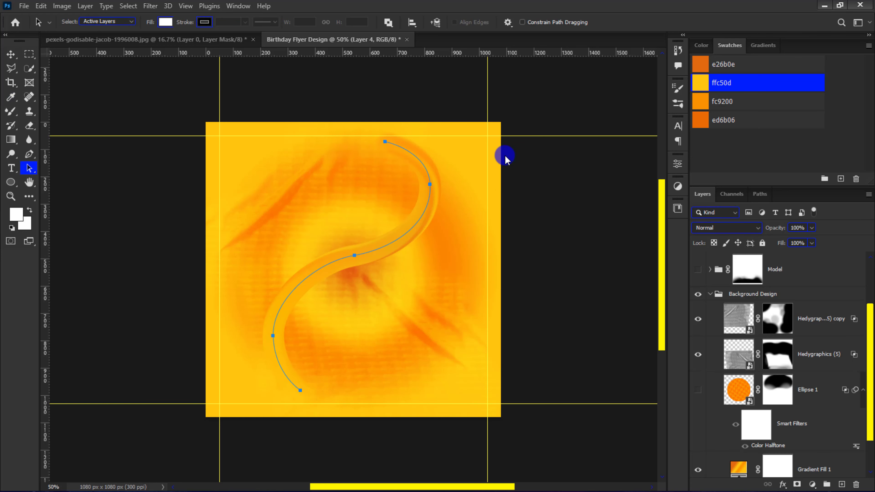
Show Ellipse 1 and the Model group again, collapse the Background Design group, and delete the S-shaped path
{"action": "left_click", "coordinate": [698, 390]}
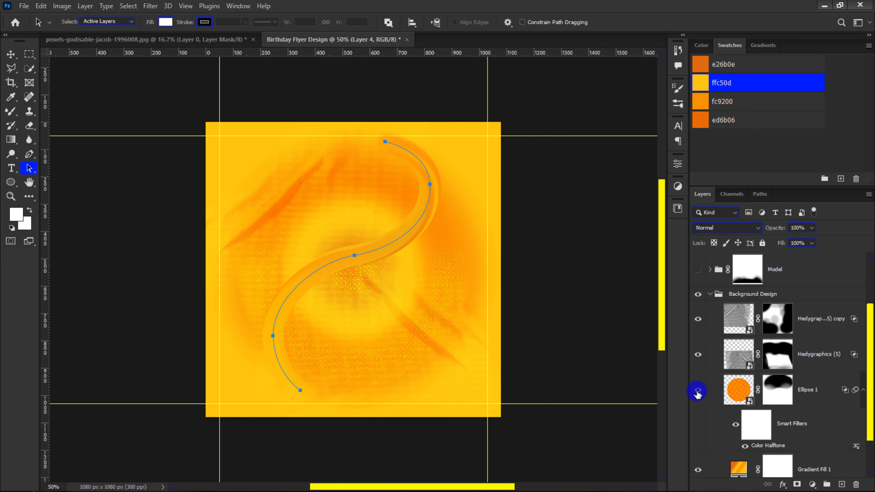
{"action": "left_click", "coordinate": [709, 293]}
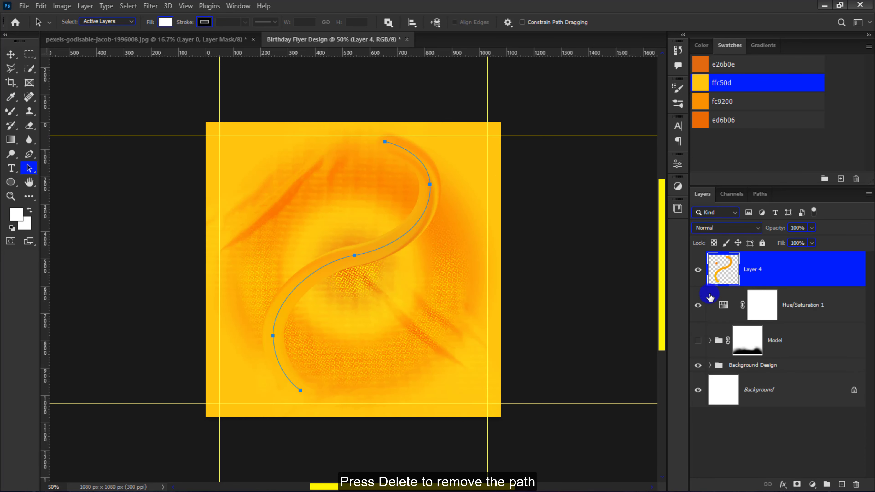
{"action": "left_click", "coordinate": [696, 341]}
{"action": "key", "text": "Delete"}
Scale the curved stroke on Layer 4 to about 93% and rotate it about 4° counter-clockwise
{"action": "key", "text": "ctrl+t"}
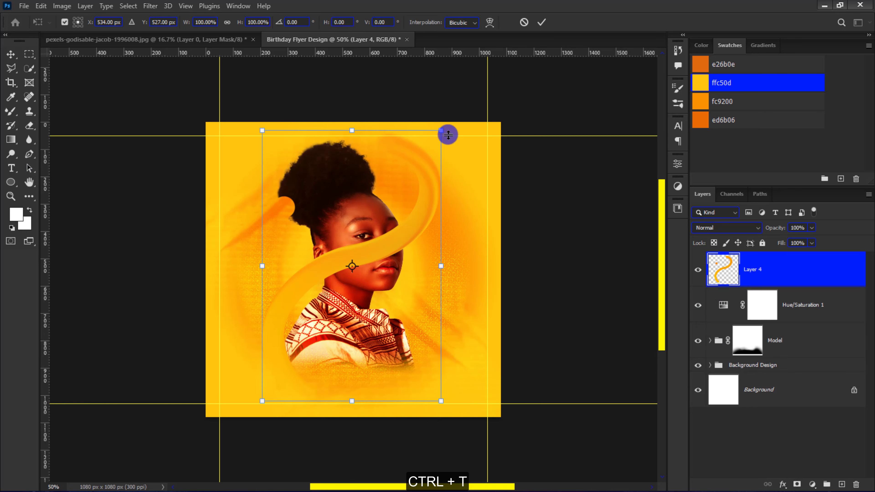
{"action": "left_click_drag", "start_coordinate": [448, 134], "coordinate": [425, 135]}
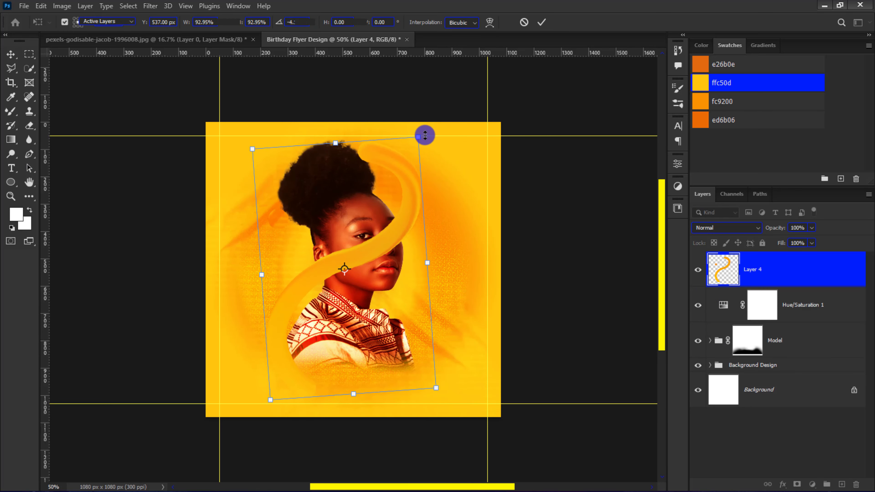
{"action": "key", "text": "Return"}
{"action": "key", "text": "a"}
Mask Layer 4 and hide the stroke over the face and ear with a black brush at 100% opacity and flow
{"action": "left_click", "coordinate": [797, 485]}
{"action": "key", "text": "b"}
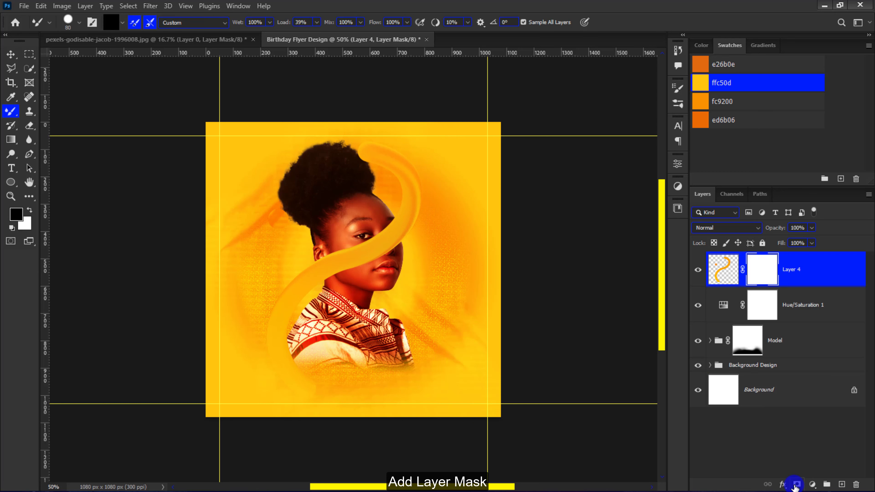
{"action": "right_click", "coordinate": [11, 112]}
{"action": "left_click", "coordinate": [49, 115]}
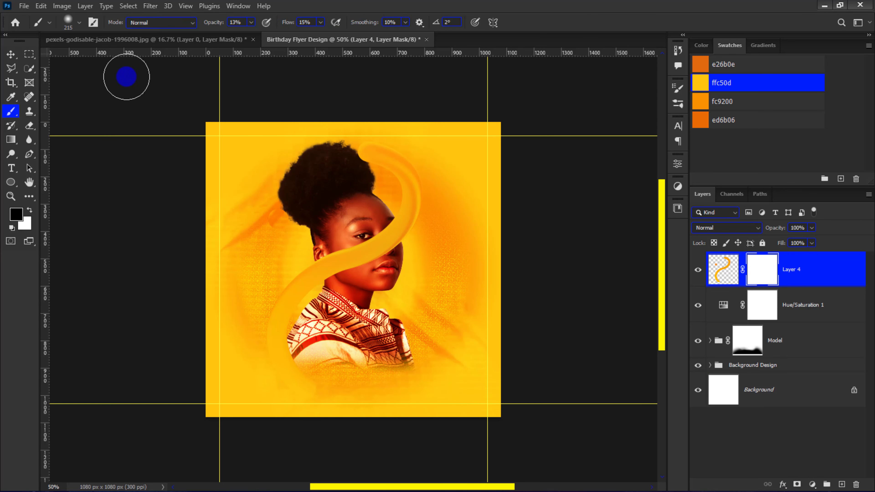
{"action": "left_click", "coordinate": [251, 22]}
{"action": "left_click", "coordinate": [320, 23]}
{"action": "left_click_drag", "start_coordinate": [320, 35], "coordinate": [376, 34]}
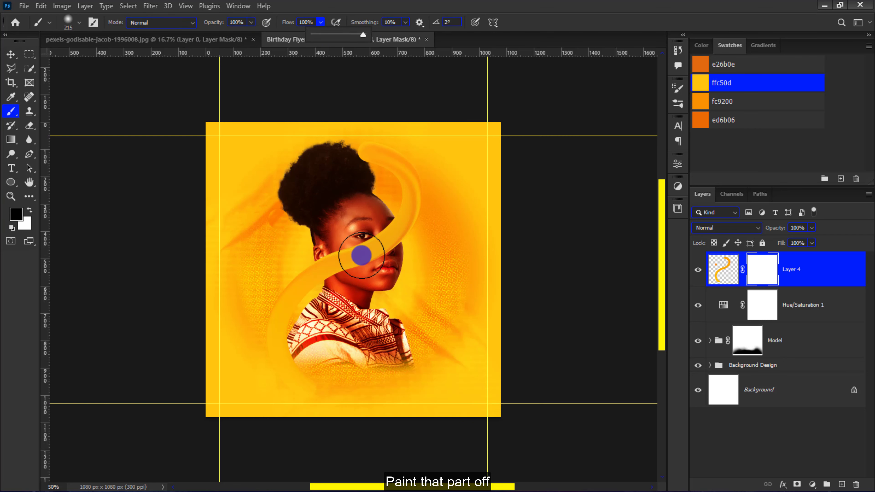
{"action": "key", "text": "ctrl+plus"}
{"action": "key", "text": "ctrl+plus"}
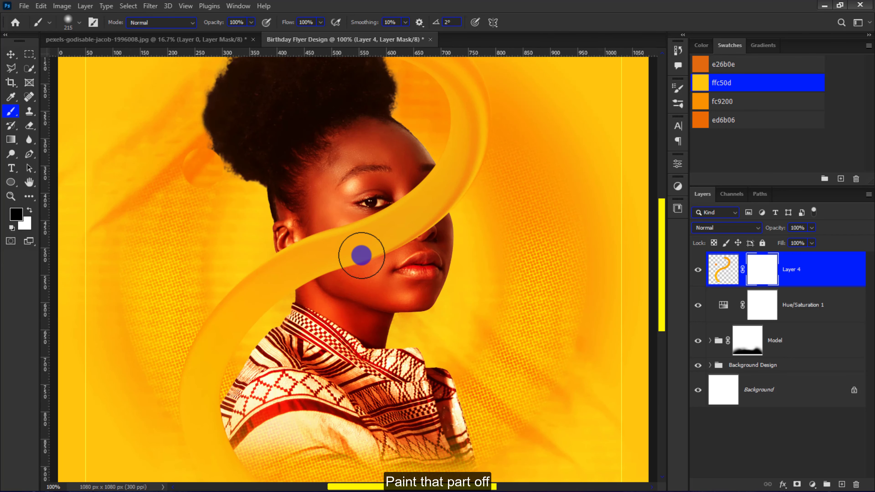
{"action": "mouse_move", "coordinate": [361, 252]}
{"action": "left_mouse_down"}
{"action": "mouse_move", "coordinate": [328, 266]}
{"action": "mouse_move", "coordinate": [331, 237]}
{"action": "mouse_move", "coordinate": [337, 277]}
{"action": "mouse_move", "coordinate": [391, 200]}
{"action": "mouse_move", "coordinate": [395, 214]}
{"action": "mouse_move", "coordinate": [387, 185]}
{"action": "mouse_move", "coordinate": [409, 183]}
{"action": "mouse_move", "coordinate": [419, 232]}
{"action": "mouse_move", "coordinate": [416, 180]}
{"action": "mouse_move", "coordinate": [399, 168]}
{"action": "mouse_move", "coordinate": [391, 227]}
{"action": "left_mouse_up"}
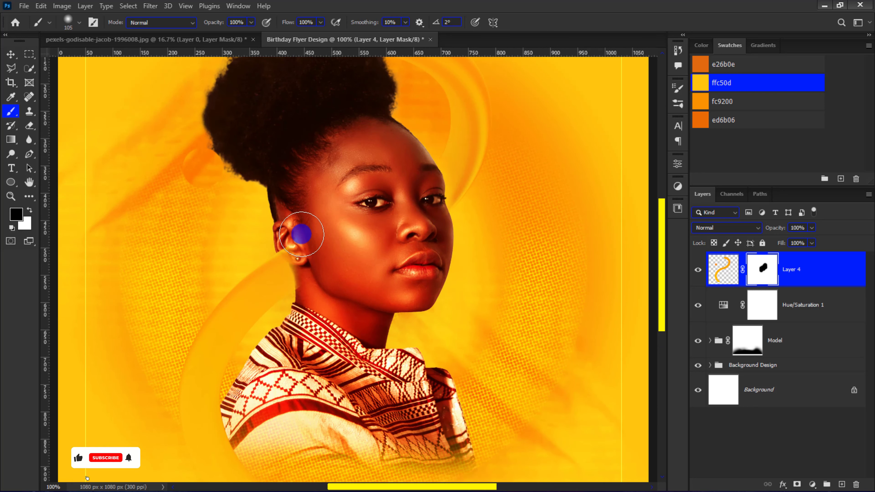
{"action": "mouse_move", "coordinate": [302, 234]}
{"action": "left_mouse_down"}
{"action": "mouse_move", "coordinate": [315, 285]}
{"action": "mouse_move", "coordinate": [304, 269]}
{"action": "left_mouse_up"}
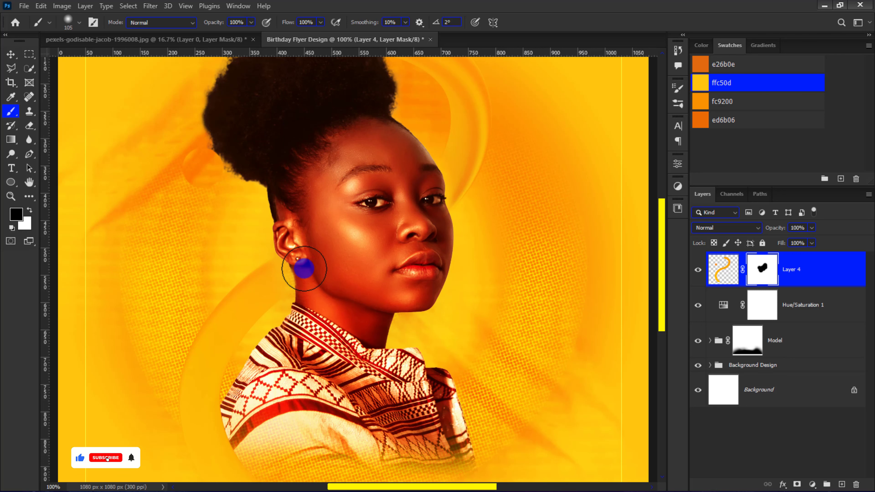
Paint out the stroke's loose ends and the stray dab around the hair on Layer 4's mask with a larger black brush
{"action": "scroll", "coordinate": [336, 298], "scroll_direction": "down", "scroll_amount": 2}
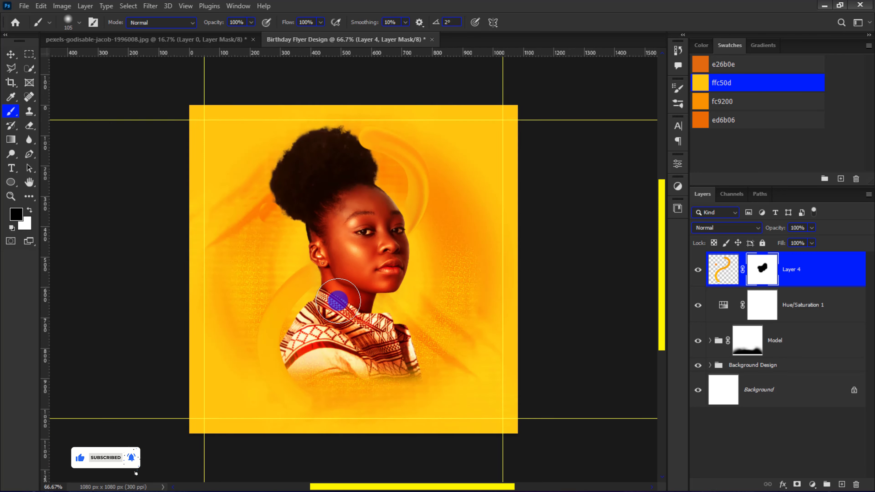
{"action": "scroll", "coordinate": [338, 300], "scroll_direction": "down", "scroll_amount": 1}
{"action": "left_click_drag", "start_coordinate": [332, 162], "coordinate": [353, 157]}
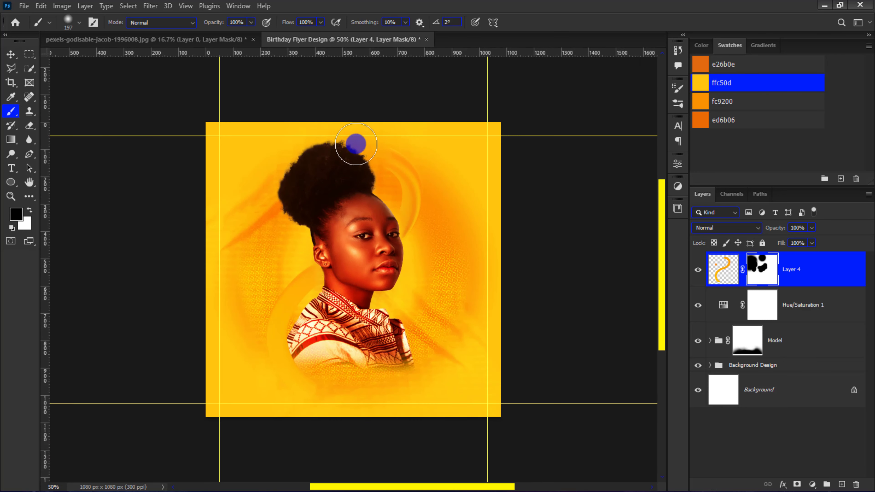
{"action": "key", "text": "x"}
{"action": "key", "text": "v"}
Add a Levels adjustment clipped to Layer 4 with midtones at 0.69 and the white input at 220
{"action": "left_click", "coordinate": [812, 486]}
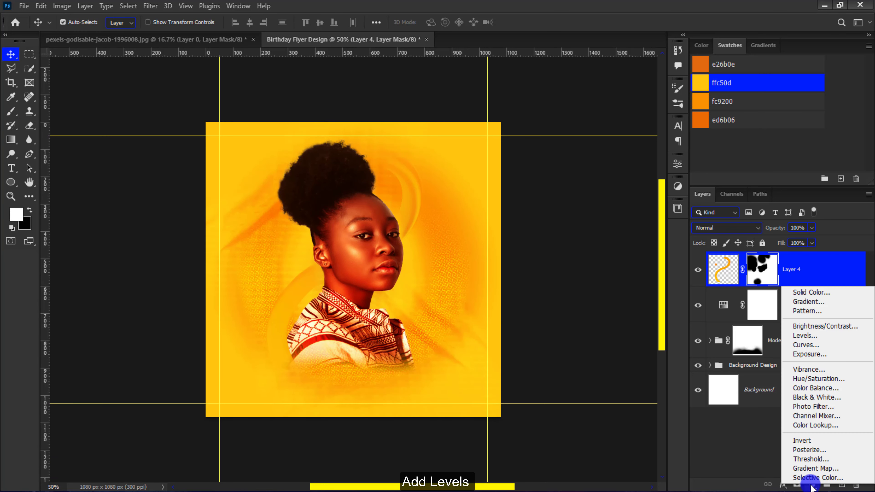
{"action": "left_click", "coordinate": [815, 337]}
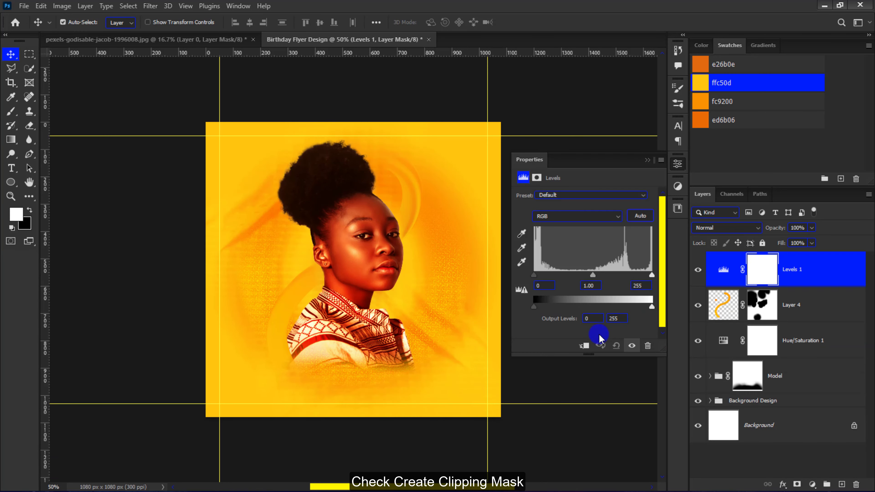
{"action": "left_click", "coordinate": [585, 346]}
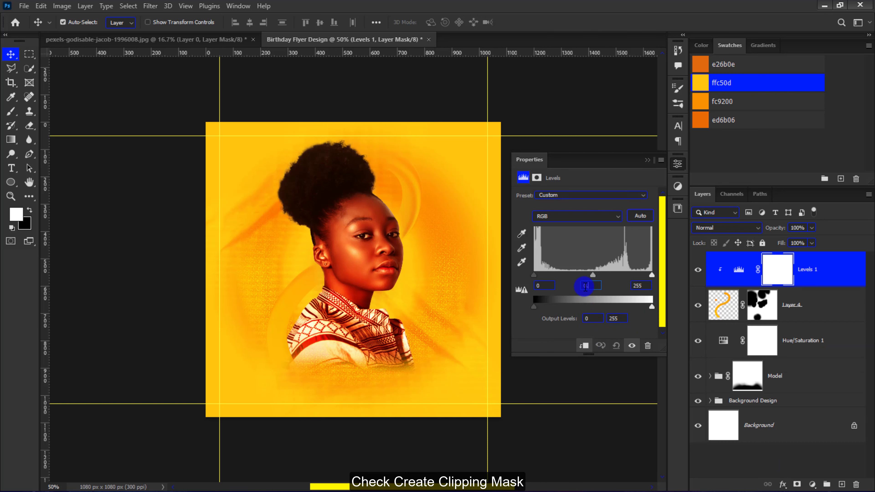
{"action": "type", "text": "0.69"}
{"action": "key", "text": "Return"}
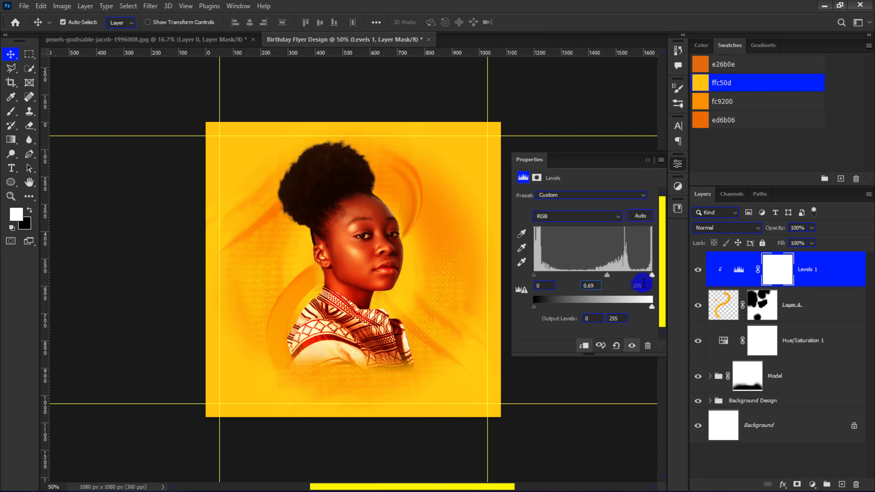
{"action": "type", "text": "220"}
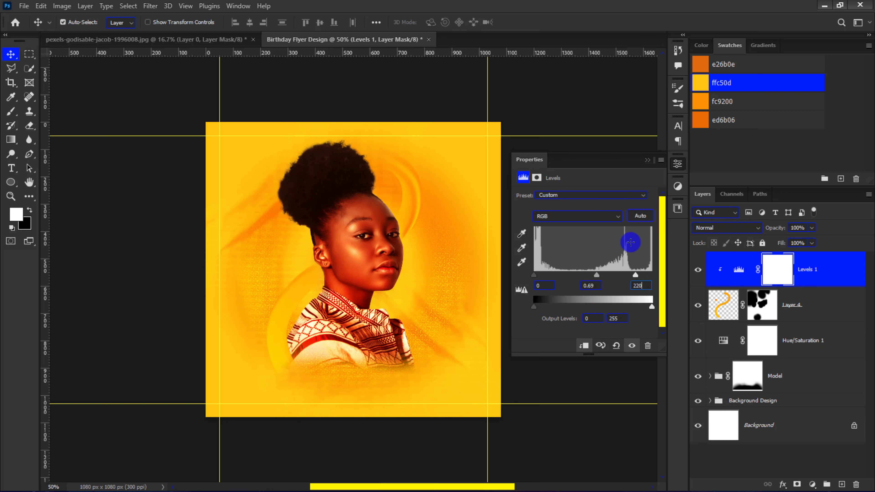
{"action": "left_click", "coordinate": [649, 161]}
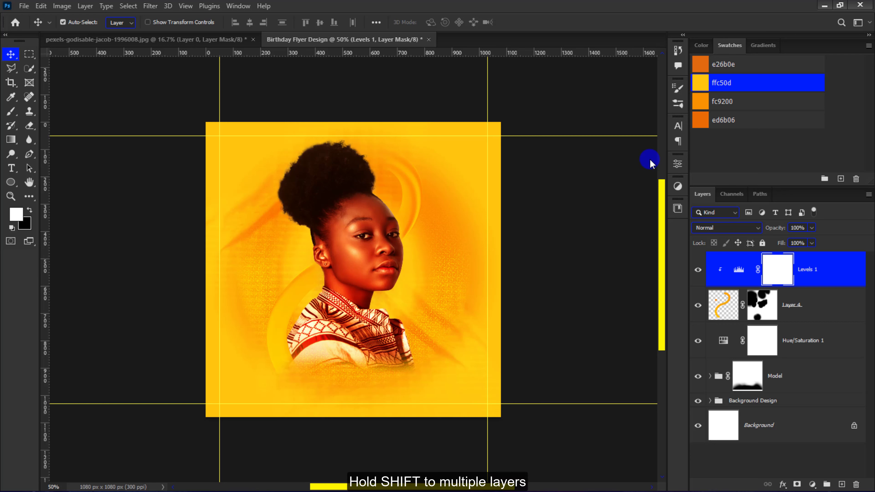
Group the layers from Levels 1 down to the Model group as Image & Adjustments
{"action": "left_click", "coordinate": [791, 384], "text": "shift"}
{"action": "key", "text": "ctrl+g"}
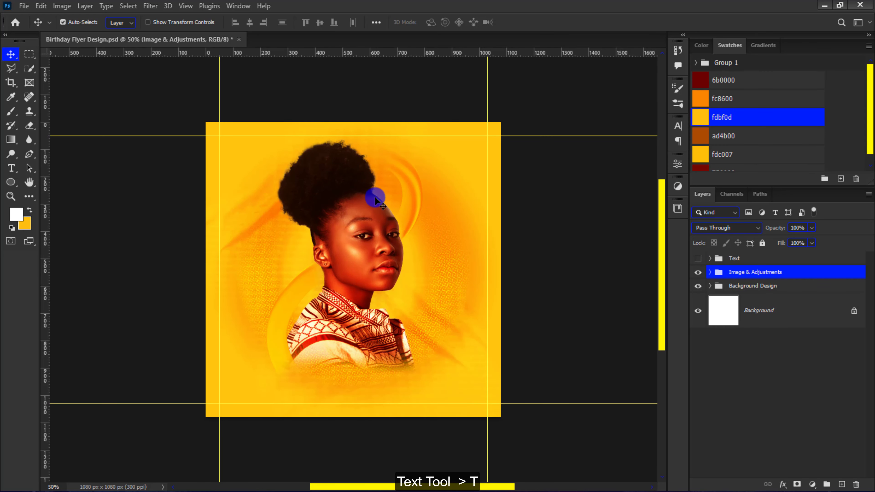
Show the Text group and scale the Celebrate heading to about 169%
{"action": "left_click", "coordinate": [11, 168]}
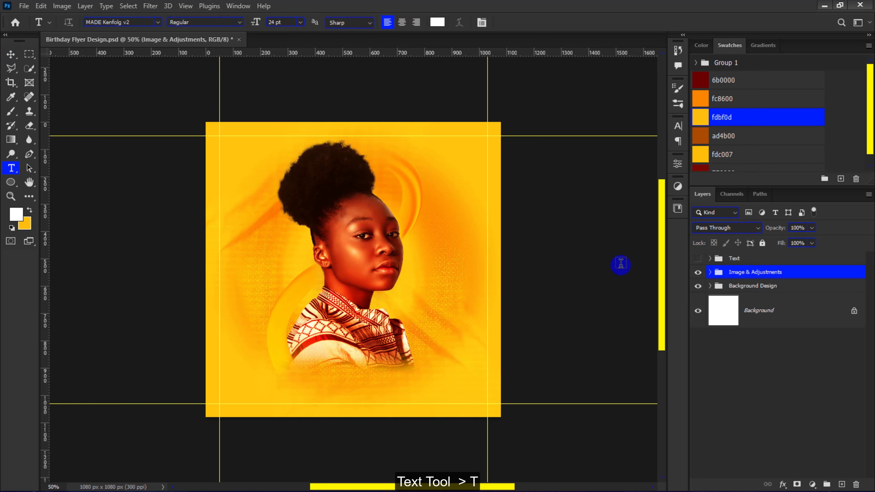
{"action": "left_click", "coordinate": [700, 259]}
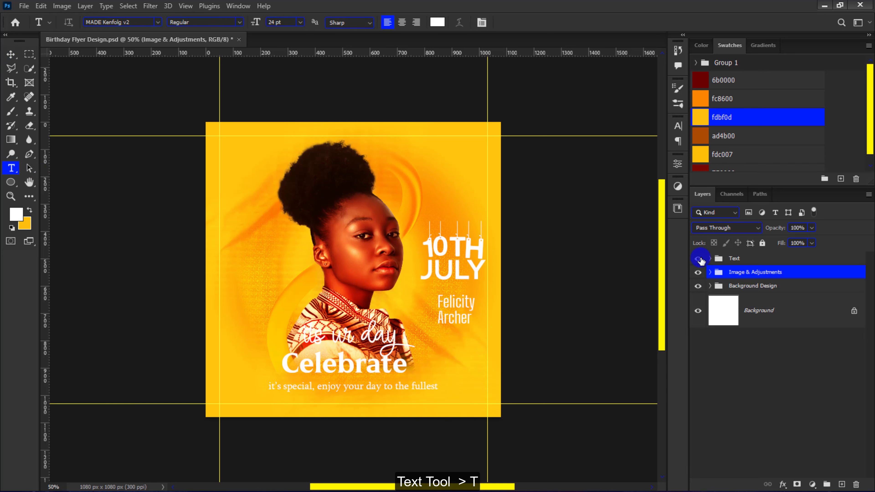
{"action": "left_click", "coordinate": [387, 365], "text": "ctrl"}
{"action": "key", "text": "ctrl+t"}
{"action": "left_click_drag", "start_coordinate": [406, 350], "coordinate": [448, 339]}
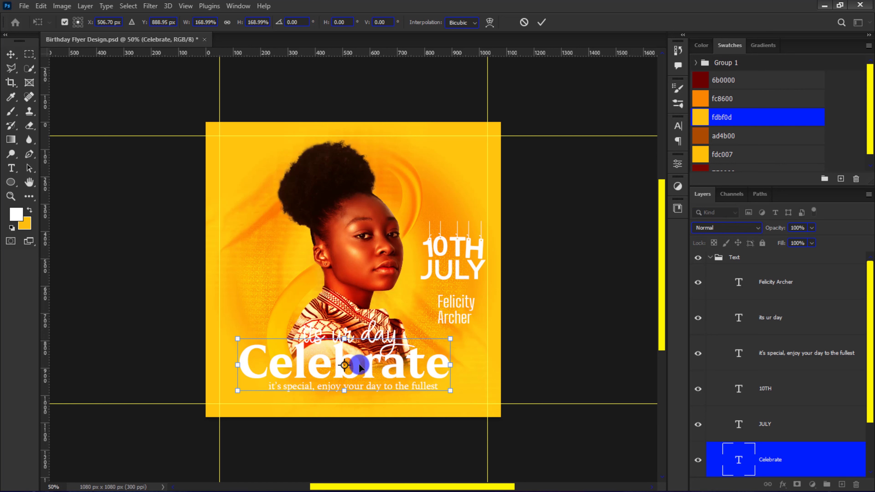
Nudge the enlarged Celebrate heading rightward until it is centred over the flyer's lower part and apply the transform
{"action": "key", "text": "shift+Right"}
{"action": "key", "text": "shift+Right"}
{"action": "key", "text": "shift+Right"}
{"action": "key", "text": "shift+Right"}
{"action": "key", "text": "shift+Right"}
{"action": "key", "text": "shift+Right"}
{"action": "key", "text": "Return"}
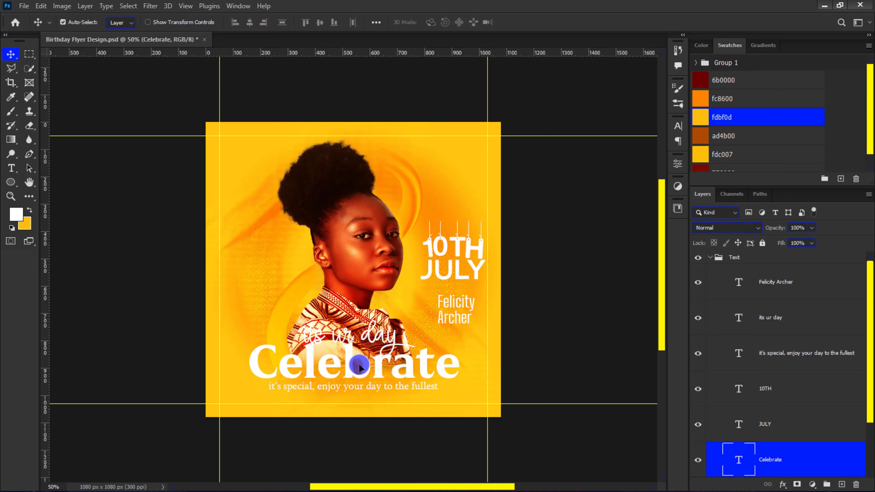
Move "its ur day" over the right half of Celebrate and the celebrant's name to the left of the model's ear
{"action": "left_click", "coordinate": [361, 385]}
{"action": "left_click", "coordinate": [366, 337]}
{"action": "left_click_drag", "start_coordinate": [366, 337], "coordinate": [437, 341]}
{"action": "key", "text": "ctrl+t"}
{"action": "key", "text": "Return"}
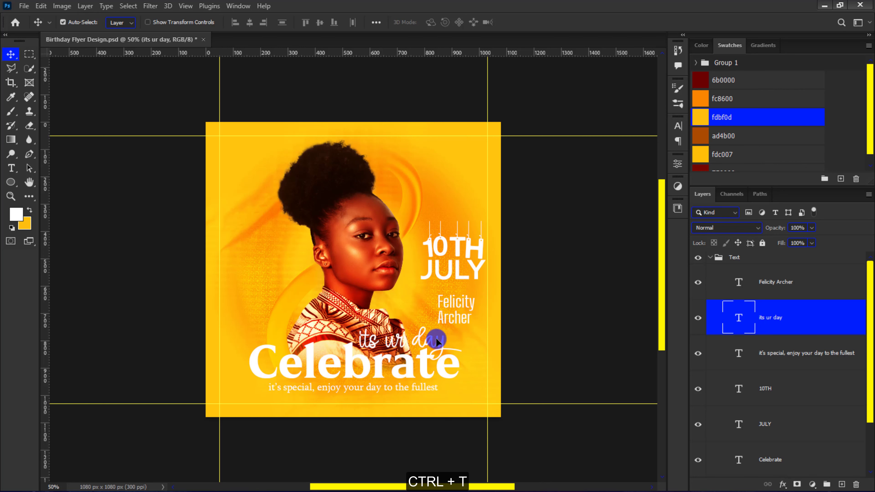
{"action": "left_click_drag", "start_coordinate": [455, 307], "coordinate": [271, 258]}
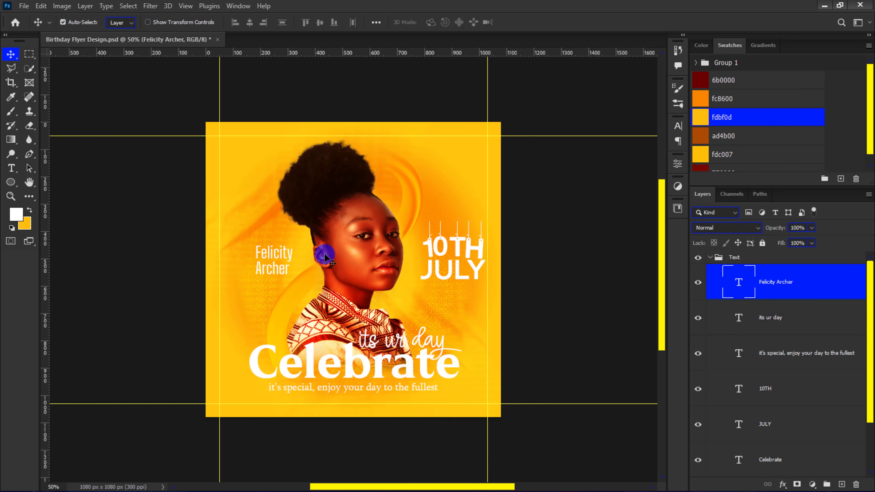
Move the 10TH and JULY text layers together to the flyer's upper-right corner and scale them to about 86%
{"action": "left_click", "coordinate": [435, 251]}
{"action": "left_click", "coordinate": [448, 270], "text": "shift"}
{"action": "left_click_drag", "start_coordinate": [447, 271], "coordinate": [427, 145]}
{"action": "key", "text": "ctrl+t"}
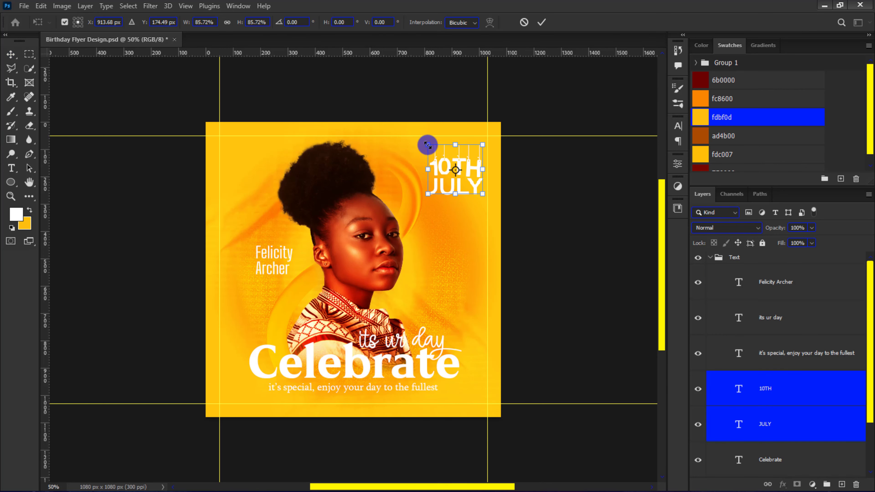
{"action": "key", "text": "Return"}
Scale the JULY text to about 68% and place it centred just below 10TH
{"action": "left_click", "coordinate": [474, 183]}
{"action": "key", "text": "ctrl+t"}
{"action": "left_click_drag", "start_coordinate": [480, 174], "coordinate": [478, 188]}
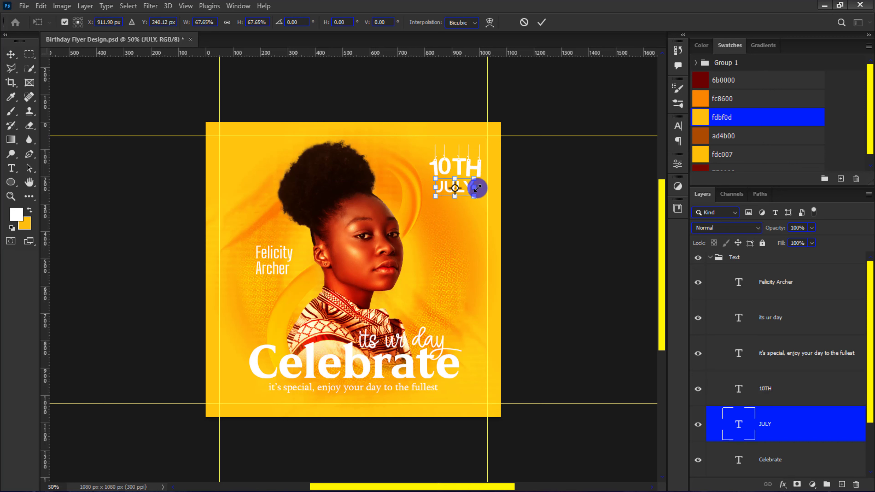
{"action": "key", "text": "Return"}
Recolor the 10TH, JULY and celebrant's name text layers with the dark red swatch 750900
{"action": "left_click", "coordinate": [770, 387], "text": "ctrl"}
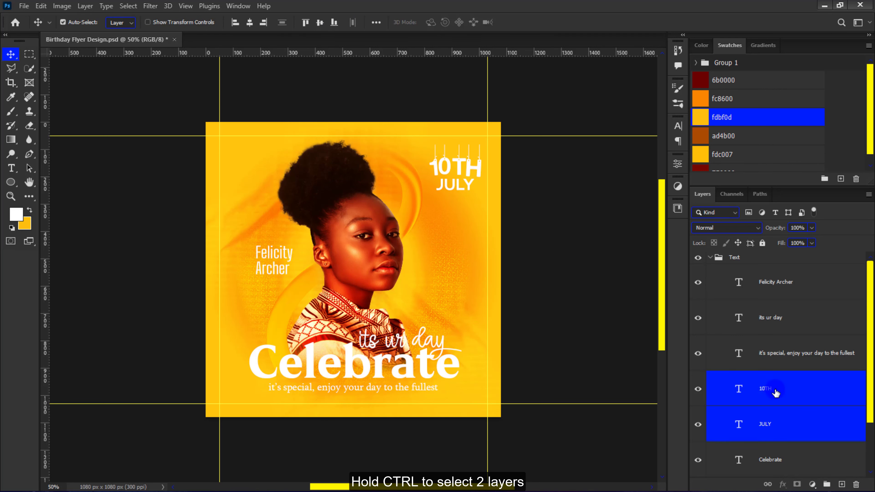
{"action": "left_click", "coordinate": [775, 291], "text": "ctrl"}
{"action": "scroll", "coordinate": [724, 153], "scroll_direction": "down", "scroll_amount": 1}
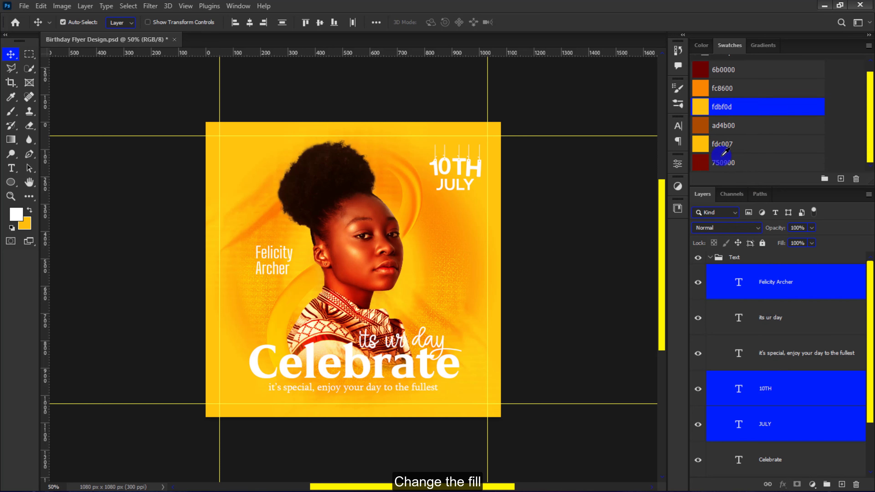
{"action": "left_click", "coordinate": [700, 165]}
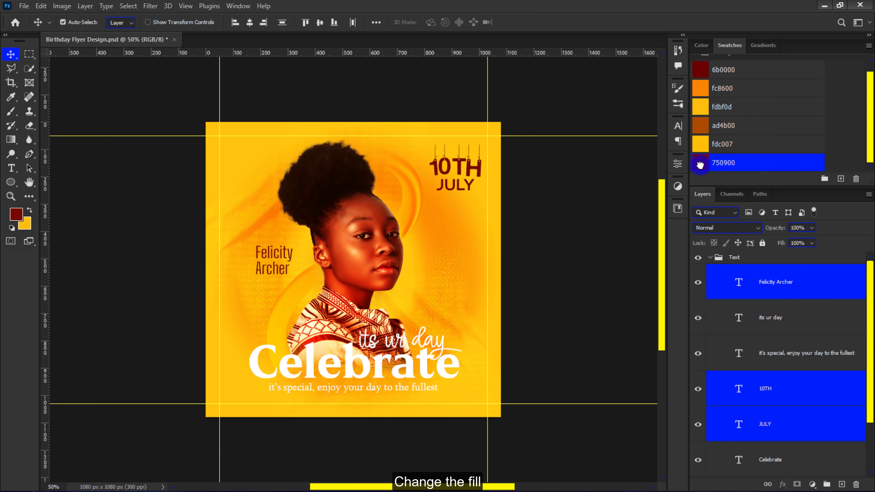
Scale the 10TH and JULY text layers together to about 90%
{"action": "left_click", "coordinate": [756, 288], "text": "ctrl"}
{"action": "key", "text": "ctrl+t"}
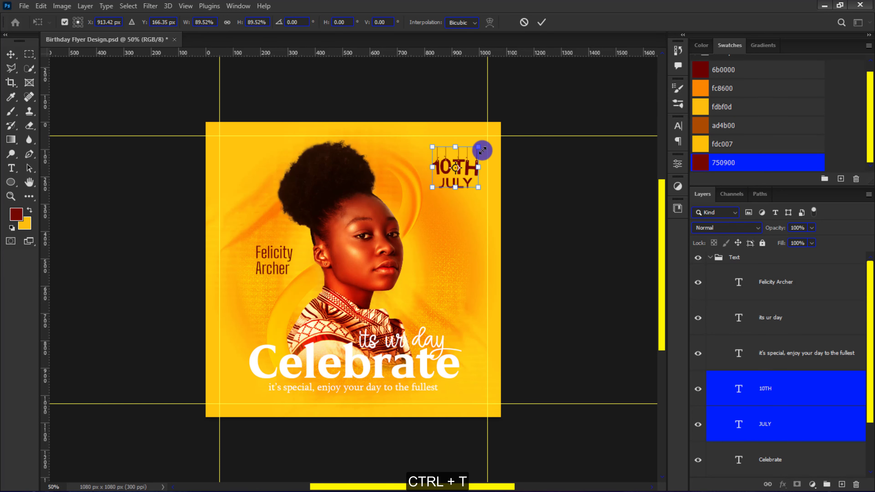
{"action": "key", "text": "Return"}
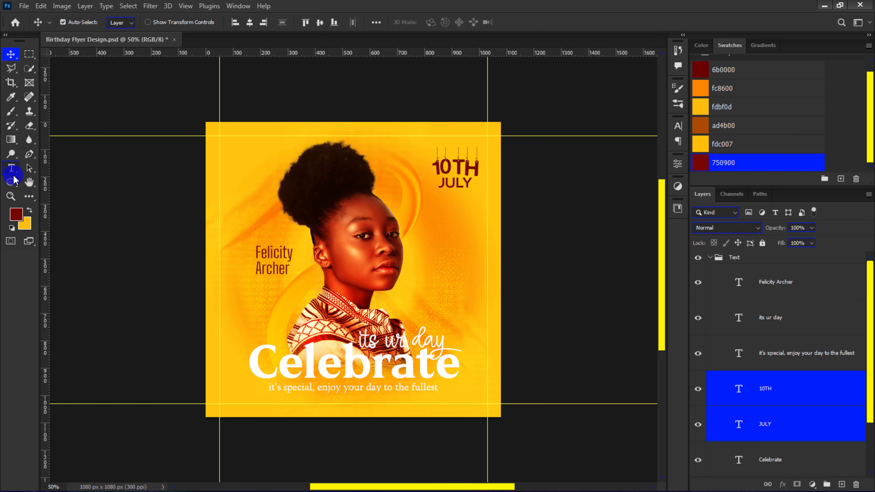
Draw a triangle shape about 48.5 × 42 px above and left of the celebrant's name and fill it white
{"action": "left_click", "coordinate": [15, 183]}
{"action": "left_click", "coordinate": [51, 200]}
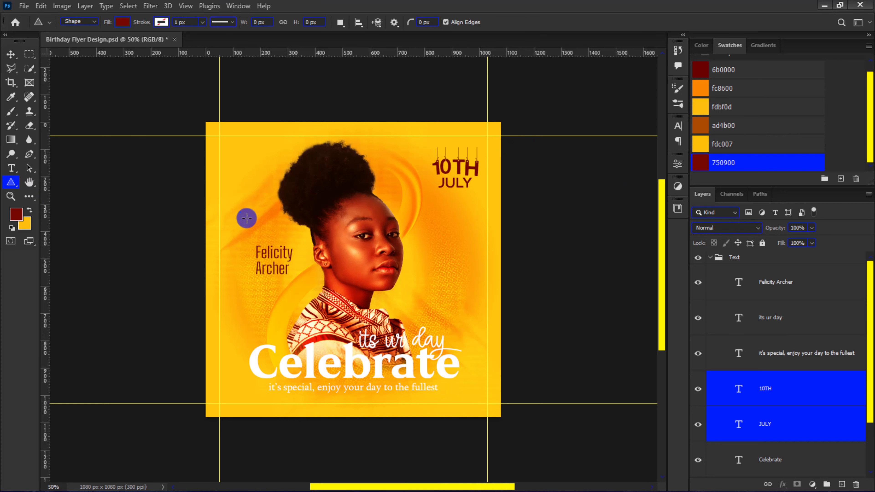
{"action": "left_click_drag", "start_coordinate": [231, 203], "coordinate": [247, 218]}
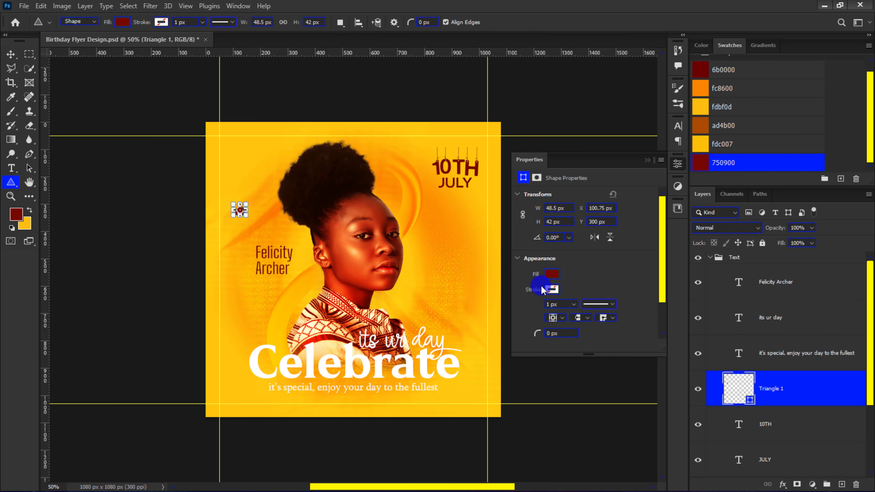
{"action": "left_click", "coordinate": [552, 274]}
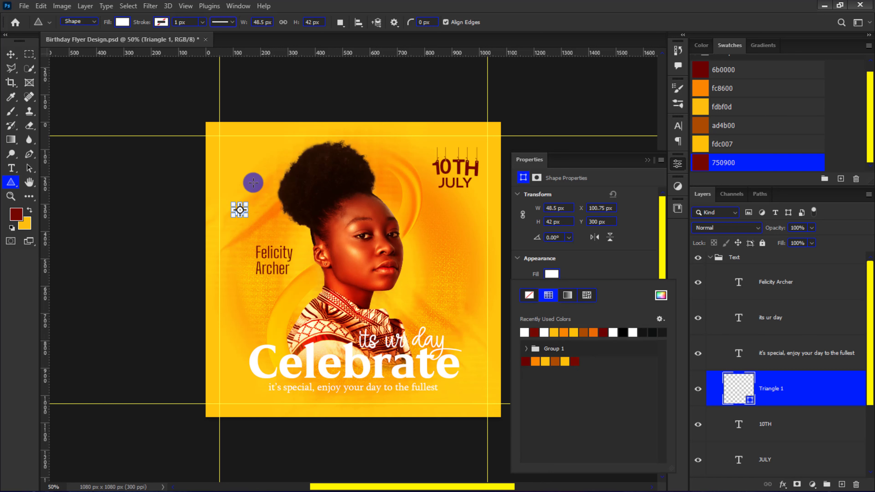
Place the triangle just left of the celebrant's name, rotated 90° clockwise and shrunk to about 37 × 32 px
{"action": "left_click", "coordinate": [11, 54]}
{"action": "left_click_drag", "start_coordinate": [240, 209], "coordinate": [240, 251]}
{"action": "right_click", "coordinate": [240, 255]}
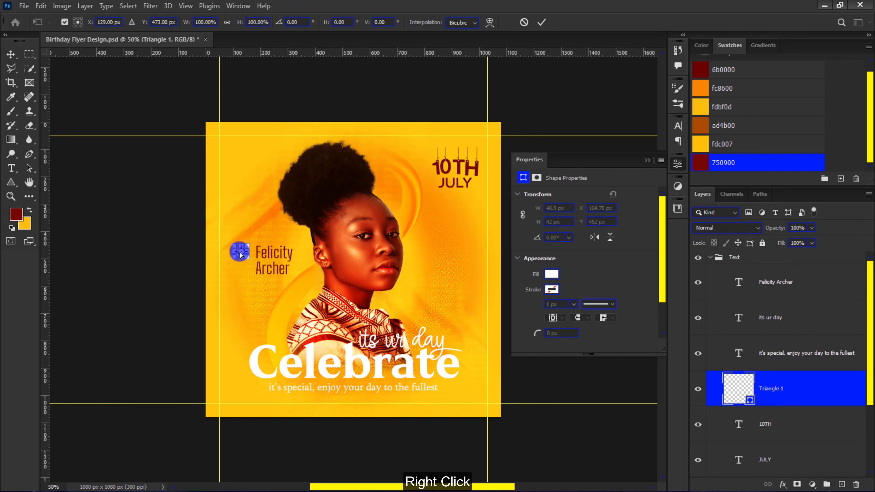
{"action": "left_click", "coordinate": [264, 443]}
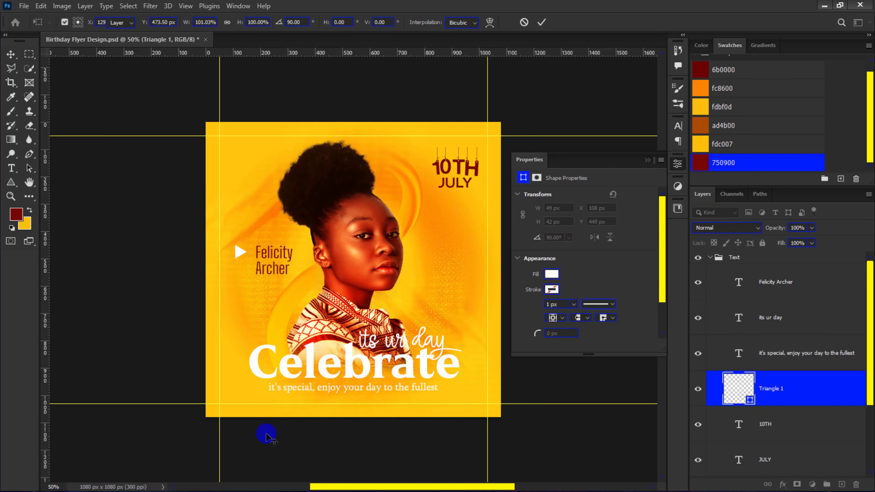
{"action": "key", "text": "Return"}
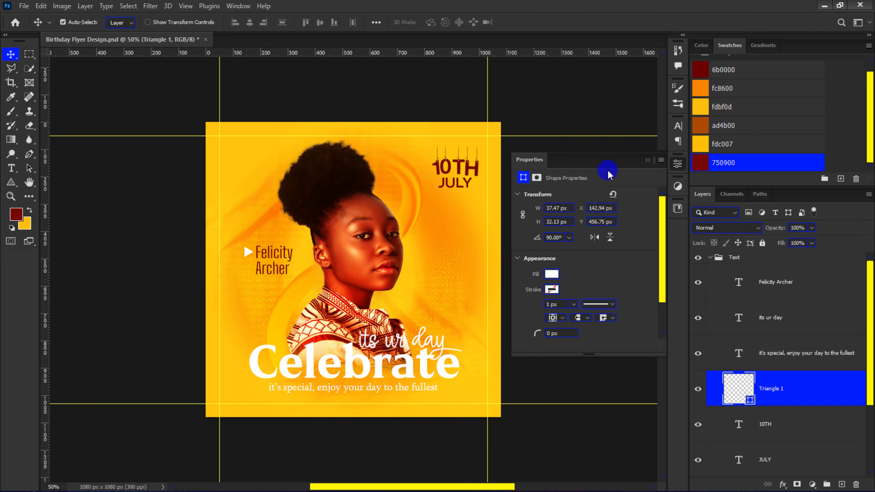
{"action": "left_click", "coordinate": [648, 160]}
Add a Gradient Overlay effect to the Celebrate text layer
{"action": "key", "text": "ctrl+plus"}
{"action": "scroll", "coordinate": [776, 362], "scroll_direction": "down", "scroll_amount": 3}
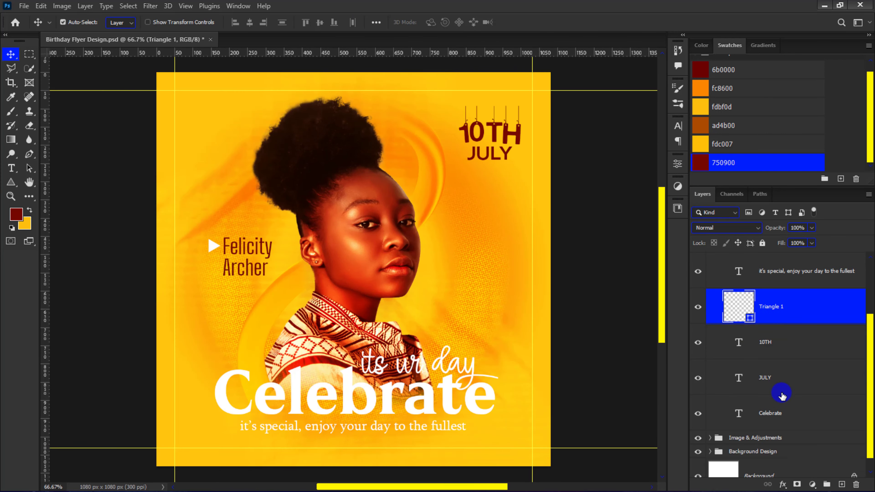
{"action": "right_click", "coordinate": [783, 479]}
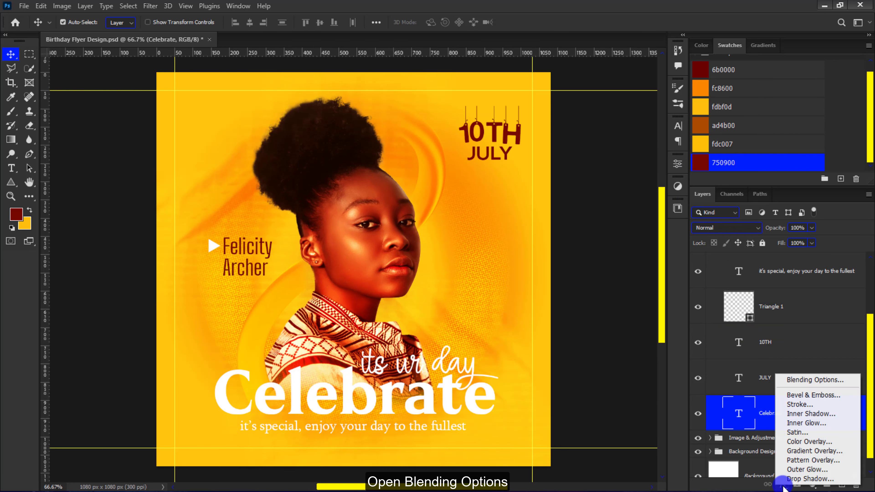
{"action": "left_click", "coordinate": [800, 379]}
{"action": "left_click_drag", "start_coordinate": [451, 485], "coordinate": [480, 485]}
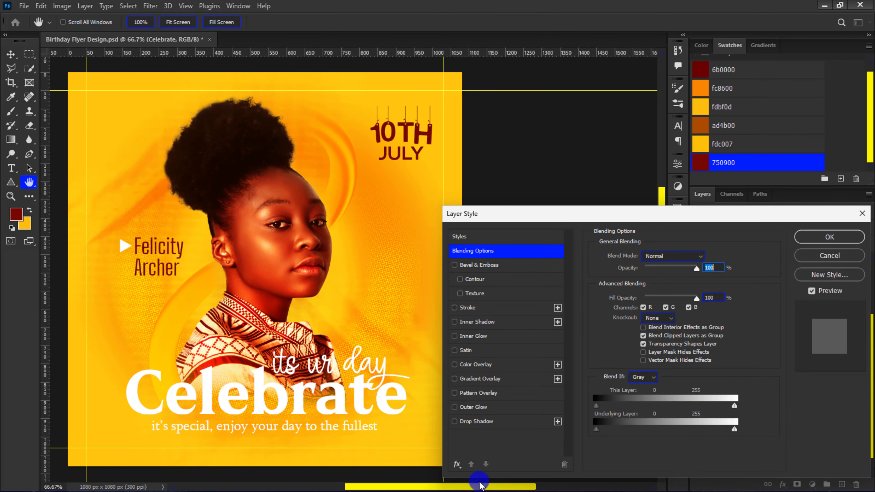
{"action": "left_click", "coordinate": [481, 380]}
Edit the overlay's gradient and set its starting color stop to 6b0000
{"action": "left_click", "coordinate": [645, 282]}
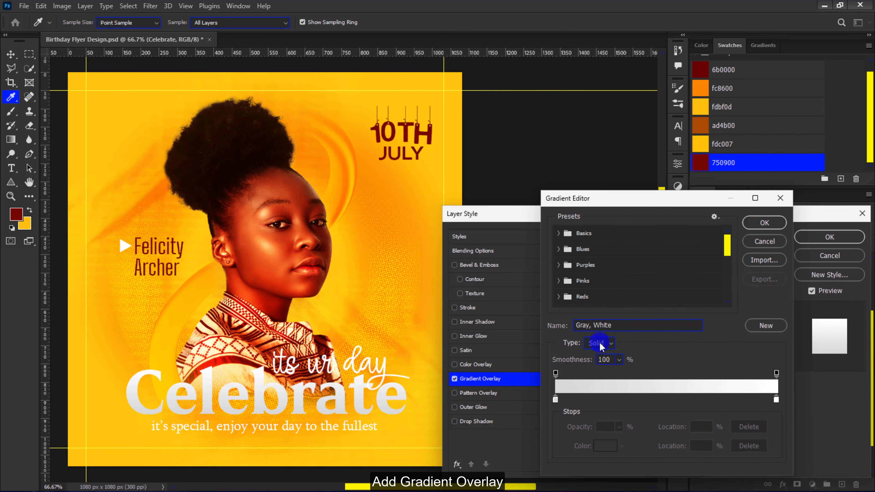
{"action": "left_click", "coordinate": [555, 401]}
{"action": "left_click", "coordinate": [599, 445]}
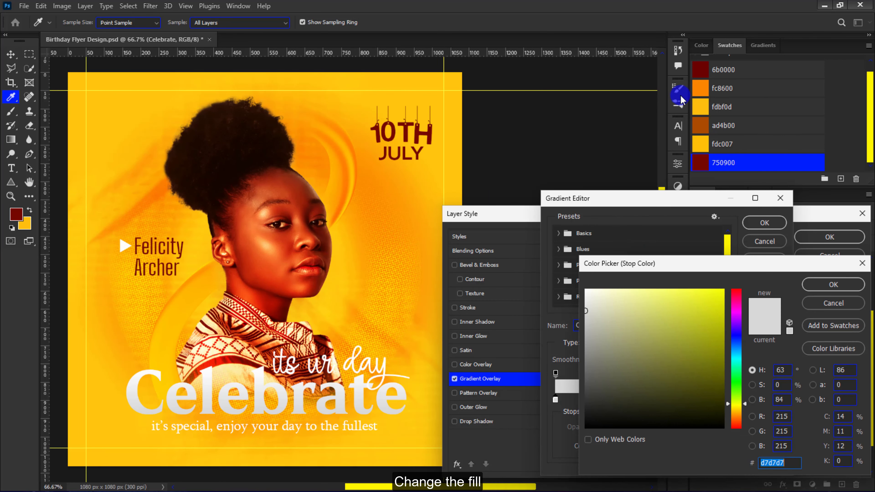
{"action": "left_click", "coordinate": [700, 69]}
{"action": "left_click", "coordinate": [829, 284]}
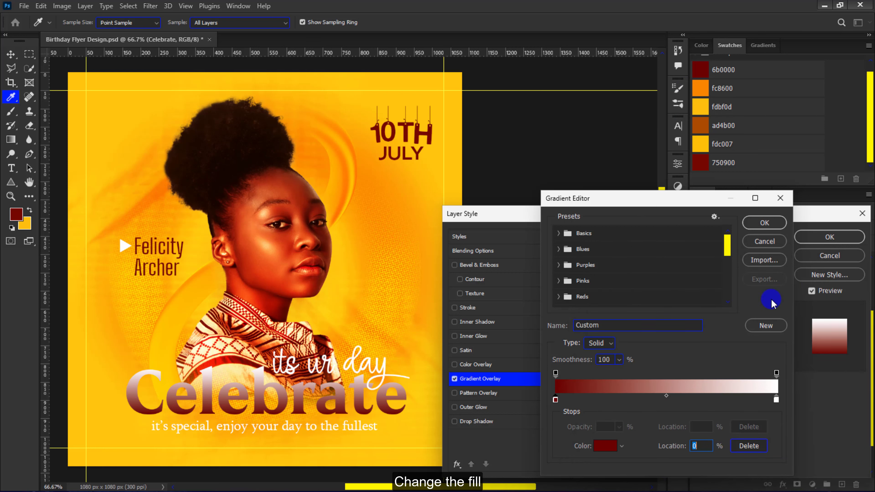
Add a color stop at 38% to the gradient and color it orange fc8600
{"action": "left_click", "coordinate": [621, 401]}
{"action": "type", "text": "38"}
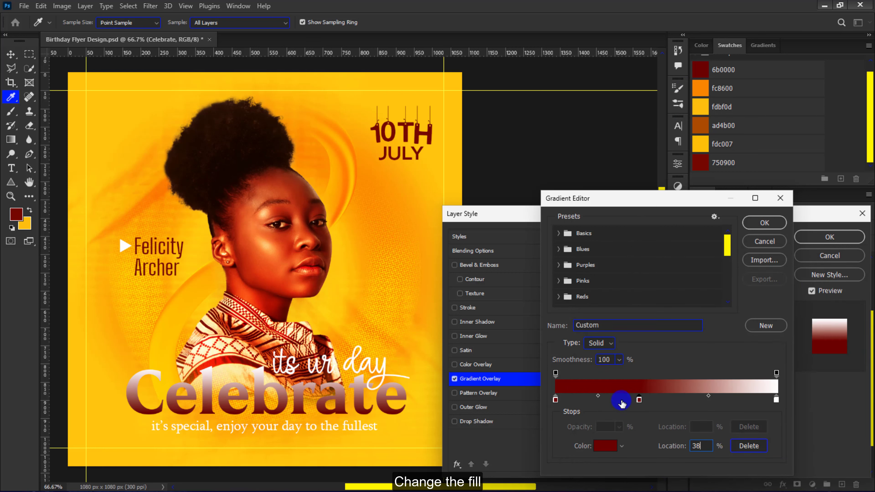
{"action": "left_click", "coordinate": [603, 448]}
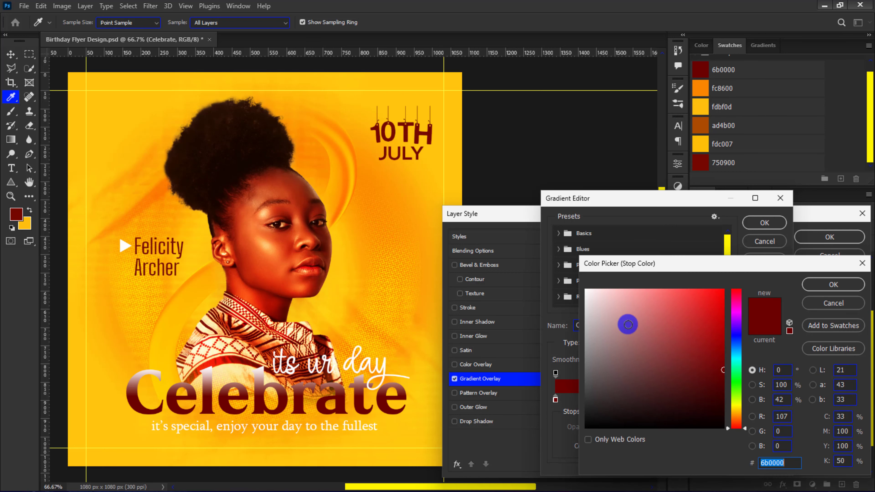
{"action": "left_click", "coordinate": [701, 92]}
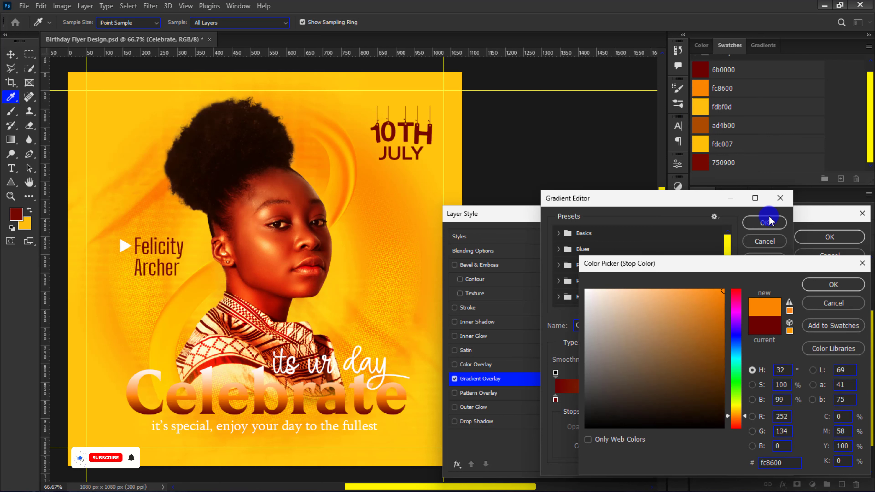
{"action": "left_click", "coordinate": [826, 286]}
Set the gradient's end stop to fdbf0d, accept the gradient and set the overlay's method to Classic
{"action": "left_click", "coordinate": [776, 399]}
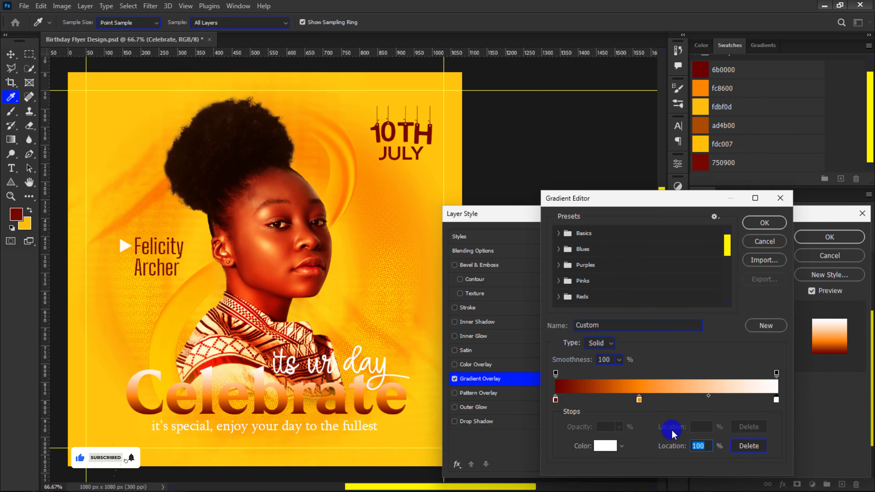
{"action": "left_click", "coordinate": [605, 446]}
{"action": "left_click", "coordinate": [705, 107]}
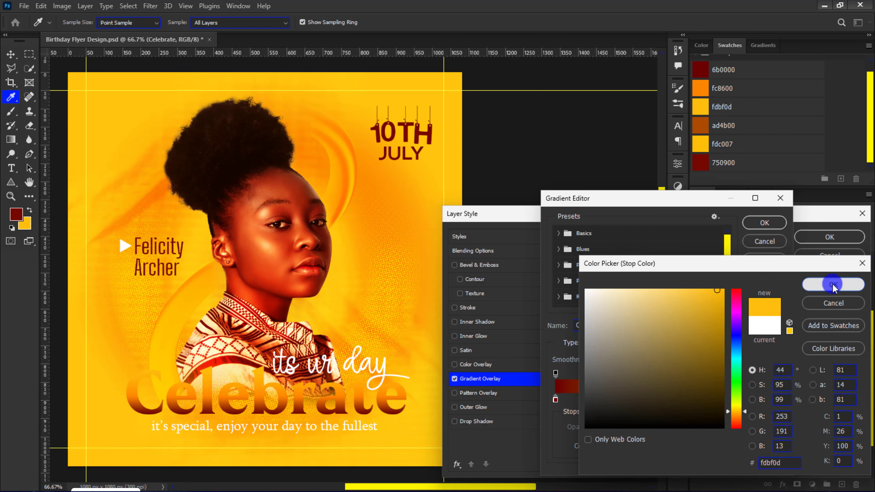
{"action": "left_click", "coordinate": [830, 285]}
{"action": "left_click", "coordinate": [768, 223]}
{"action": "left_click", "coordinate": [659, 341]}
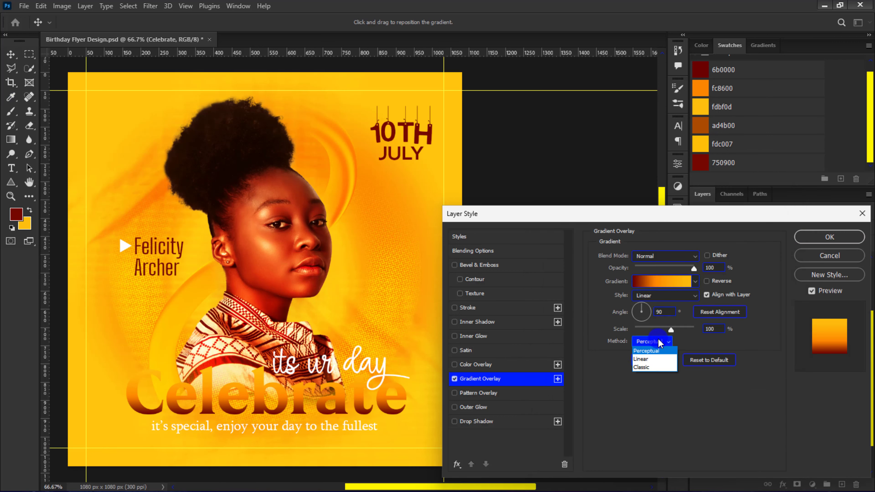
{"action": "left_click", "coordinate": [655, 367]}
Add an Outer Glow to the Celebrate text with color ad4b00 and blend mode Linear Burn
{"action": "left_click", "coordinate": [473, 407]}
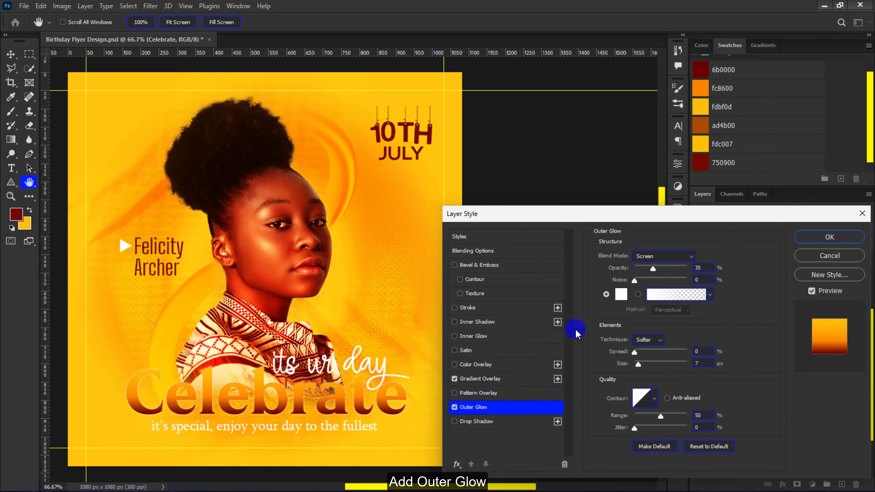
{"action": "left_click", "coordinate": [622, 295]}
{"action": "left_click", "coordinate": [703, 126]}
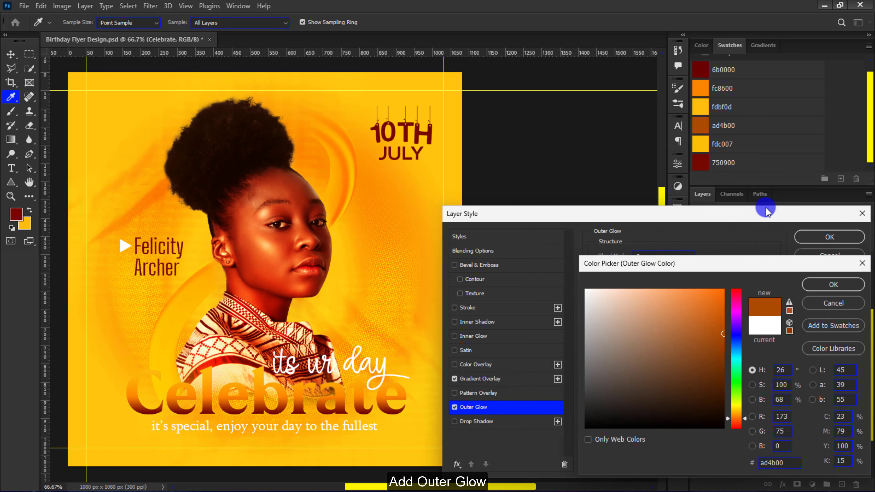
{"action": "left_click", "coordinate": [827, 285]}
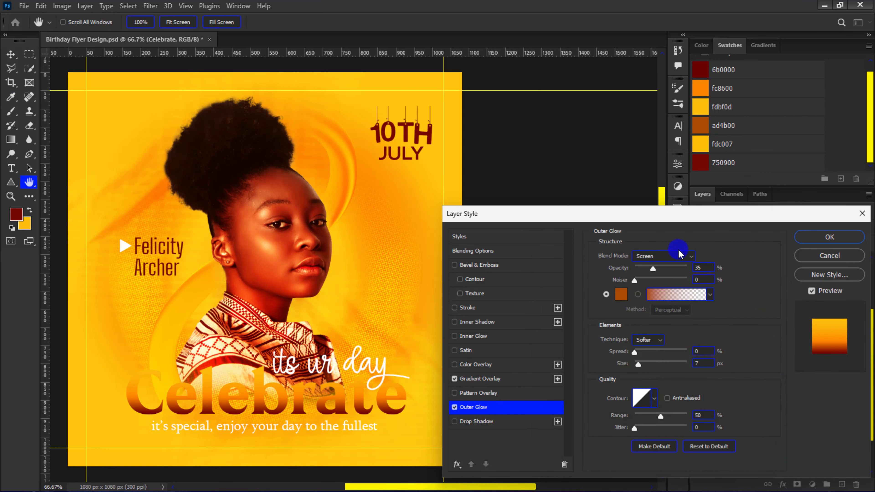
{"action": "left_click", "coordinate": [676, 256]}
{"action": "left_click", "coordinate": [679, 284]}
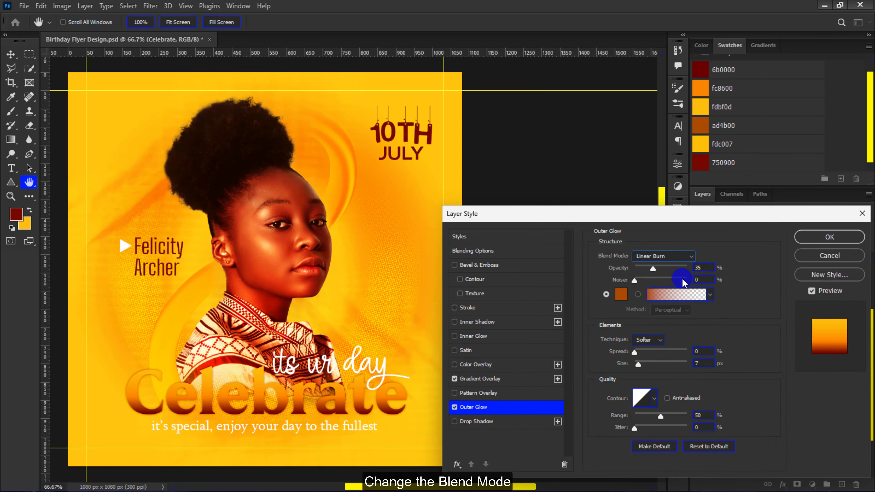
Set the Celebrate text's Outer Glow to 30% opacity, 11% spread, 206 px size and 66% range
{"action": "double_click", "coordinate": [702, 268]}
{"action": "type", "text": "30"}
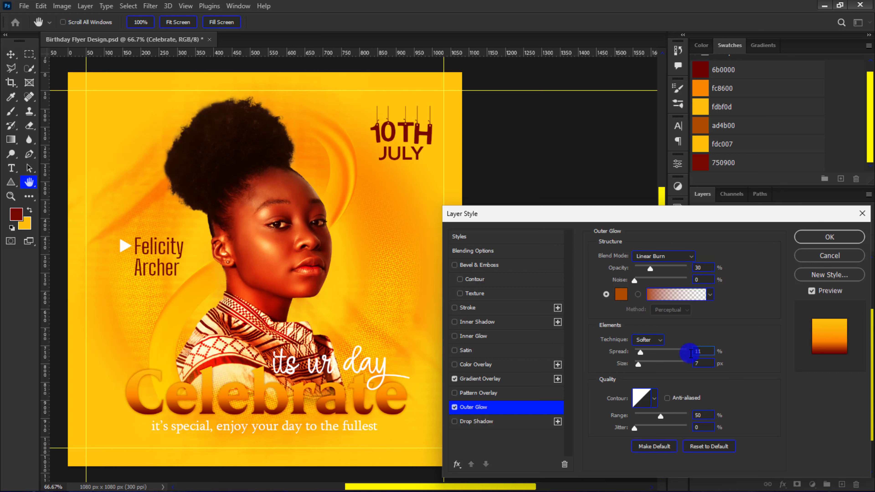
{"action": "type", "text": "206"}
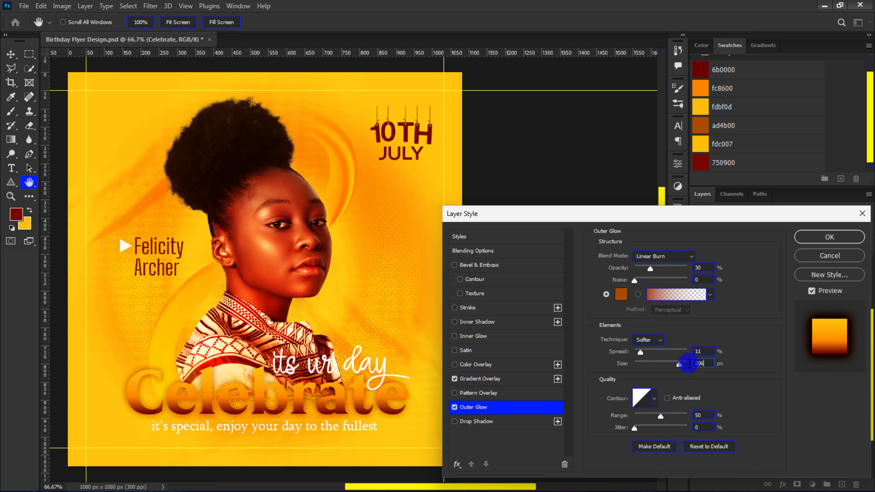
{"action": "double_click", "coordinate": [705, 413]}
{"action": "type", "text": "66"}
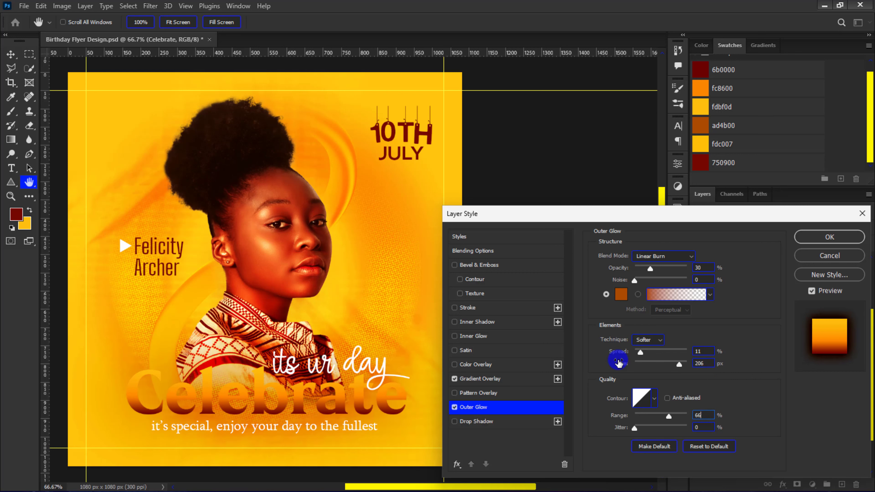
Add Bevel & Emboss to the Celebrate text with depth 344%, size 57 px, soften 3 px and angle 98° without global light
{"action": "left_click", "coordinate": [499, 266]}
{"action": "double_click", "coordinate": [712, 279]}
{"action": "type", "text": "3"}
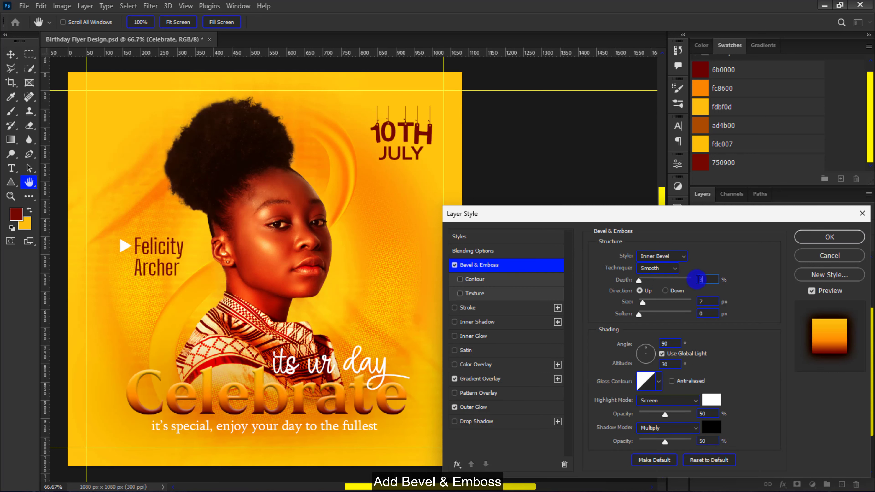
{"action": "type", "text": "44"}
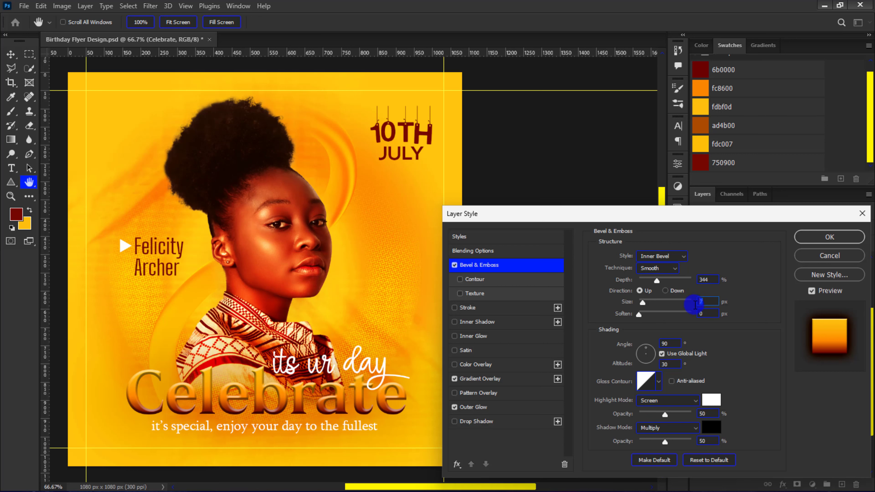
{"action": "type", "text": "57"}
{"action": "left_click", "coordinate": [705, 315]}
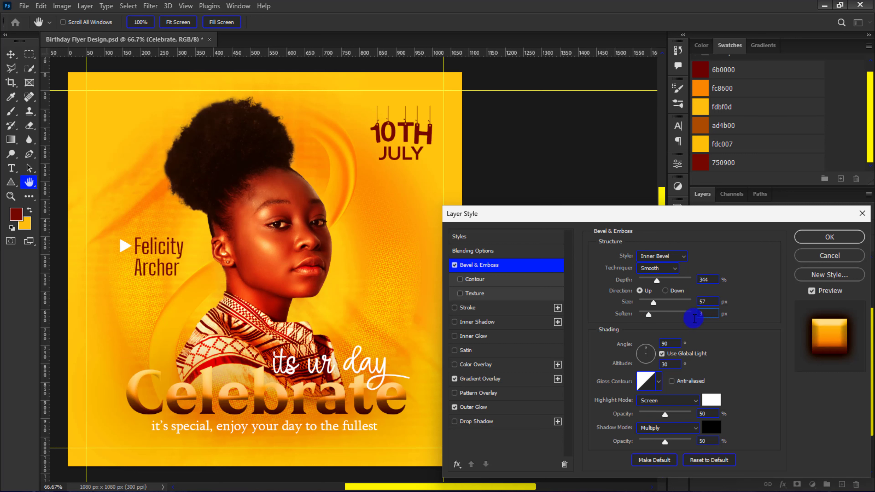
{"action": "type", "text": "98"}
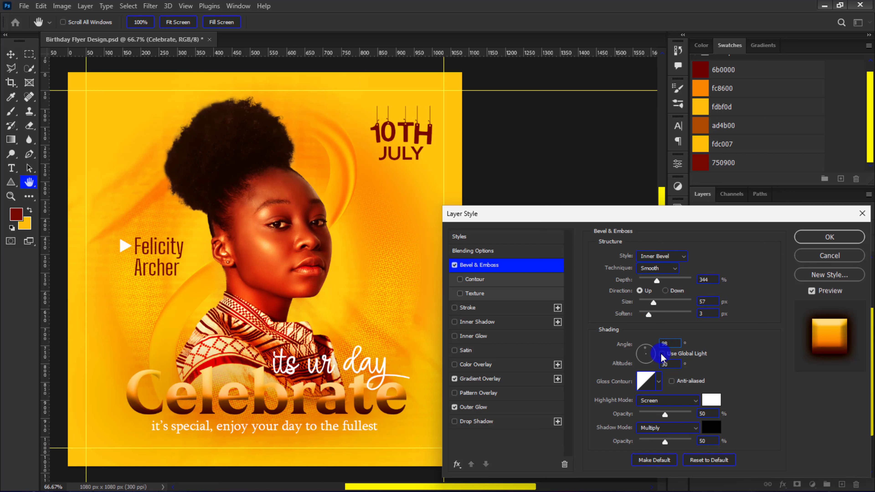
Set the bevel's highlight mode to Vivid Light and its highlight color to fdc007
{"action": "left_click", "coordinate": [668, 401]}
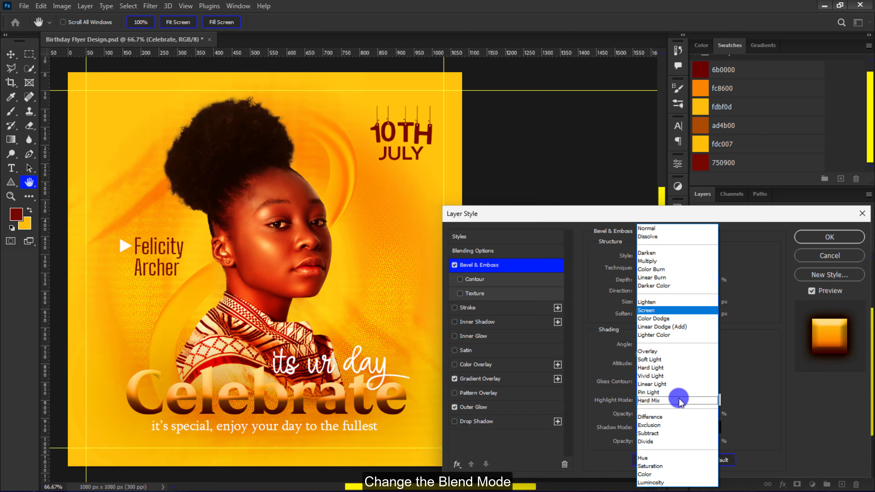
{"action": "left_click", "coordinate": [675, 378]}
{"action": "left_click", "coordinate": [711, 400]}
{"action": "left_click", "coordinate": [705, 146]}
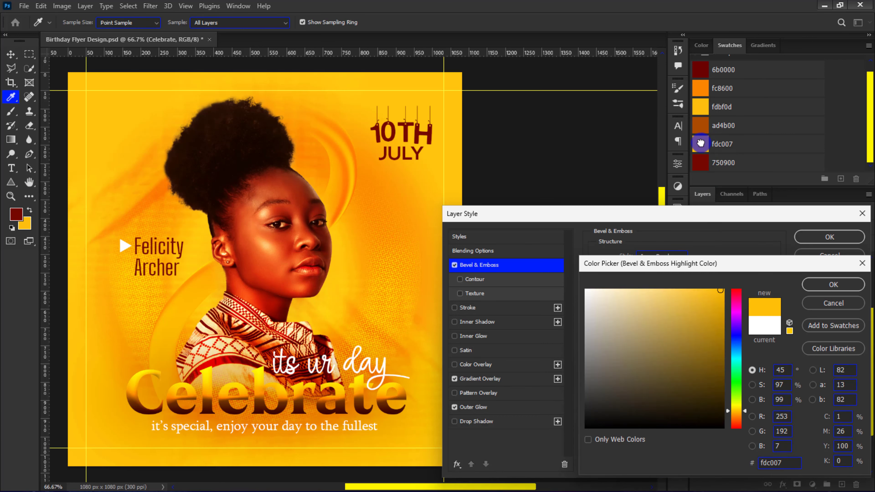
{"action": "left_click", "coordinate": [831, 285]}
Set the bevel's highlight opacity to 69%, lower its shadow opacity to the minimum and accept the layer style
{"action": "left_click", "coordinate": [703, 413]}
{"action": "type", "text": "69"}
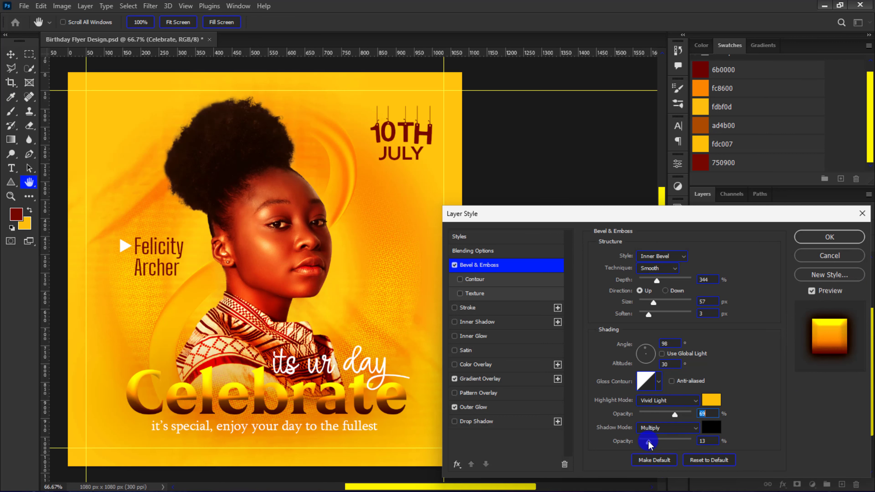
{"action": "left_click_drag", "start_coordinate": [665, 442], "coordinate": [638, 442]}
{"action": "left_click", "coordinate": [830, 238]}
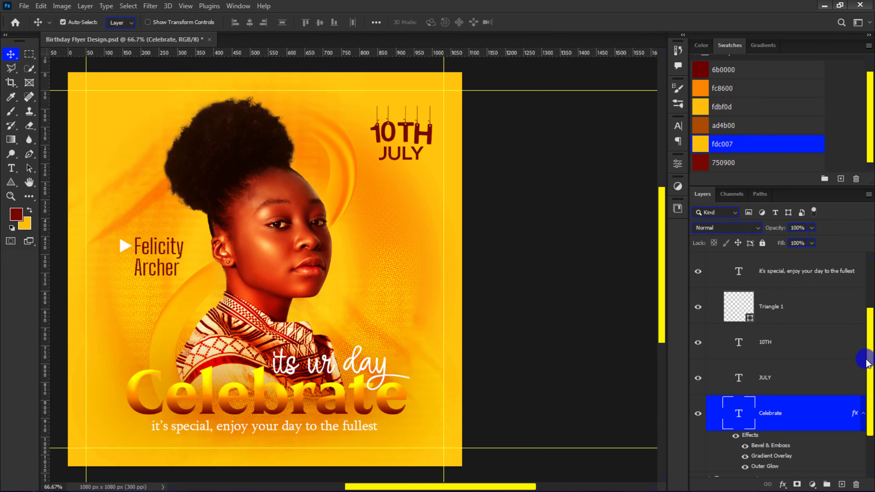
Duplicate the Celebrate text layer and open the blending options of the original layer beneath the copy
{"action": "left_click", "coordinate": [864, 416]}
{"action": "key", "text": "ctrl+j"}
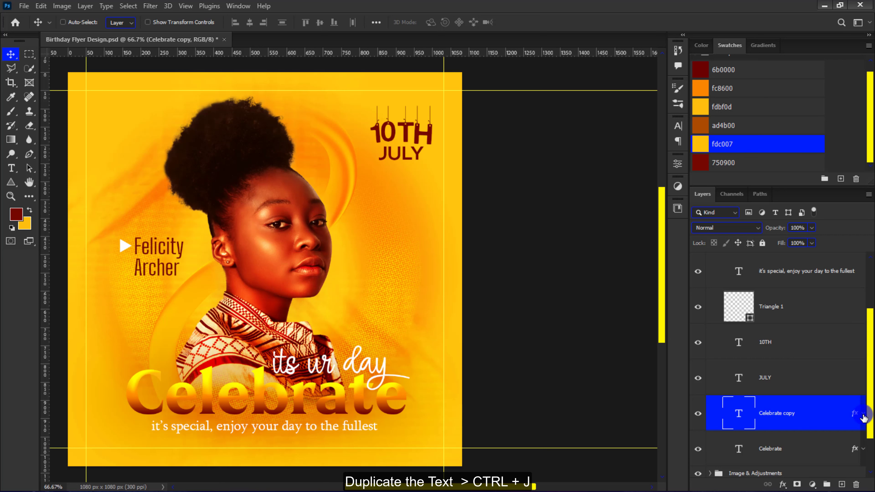
{"action": "scroll", "coordinate": [862, 416], "scroll_direction": "down", "scroll_amount": 2}
{"action": "left_click", "coordinate": [854, 397]}
{"action": "double_click", "coordinate": [852, 397]}
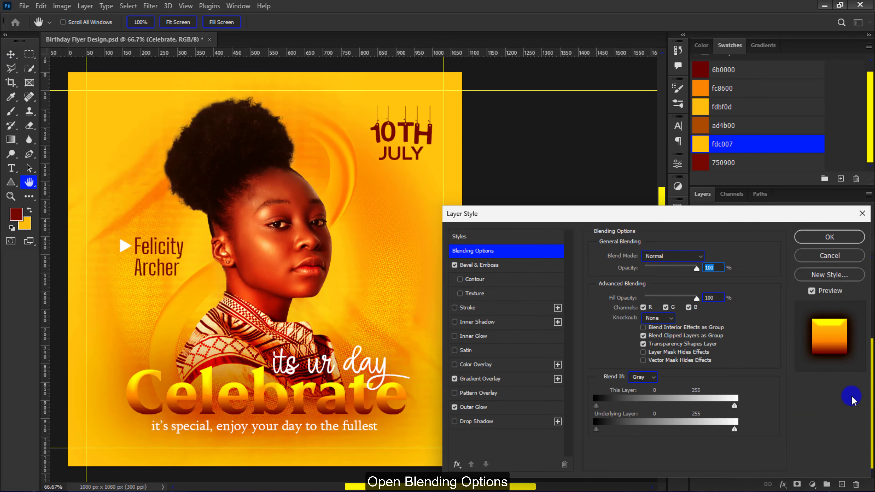
Delete the orange 38% color stop from the original Celebrate layer's Gradient Overlay and accept the style
{"action": "left_click", "coordinate": [537, 379]}
{"action": "left_click", "coordinate": [643, 301]}
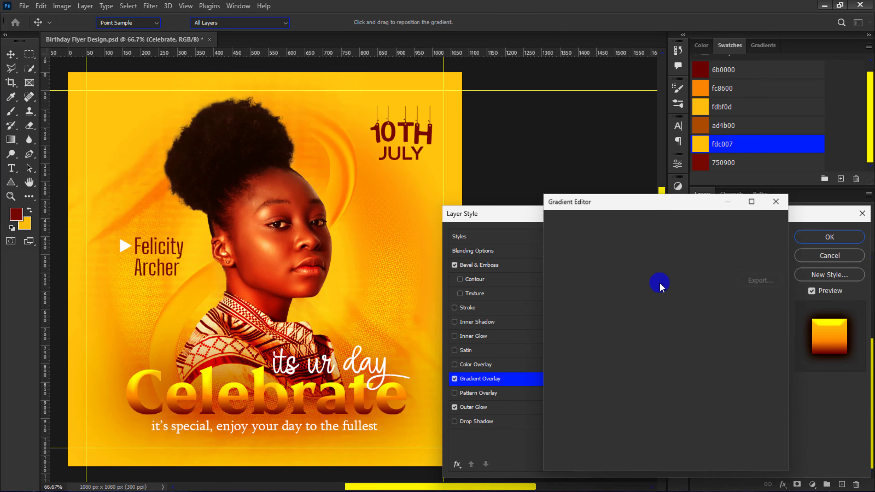
{"action": "left_click", "coordinate": [640, 400]}
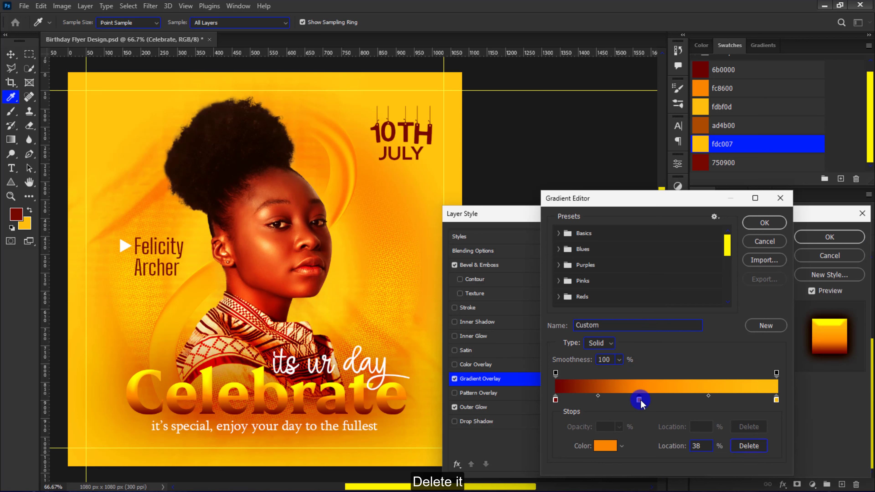
{"action": "left_click", "coordinate": [737, 445]}
{"action": "left_click", "coordinate": [767, 224]}
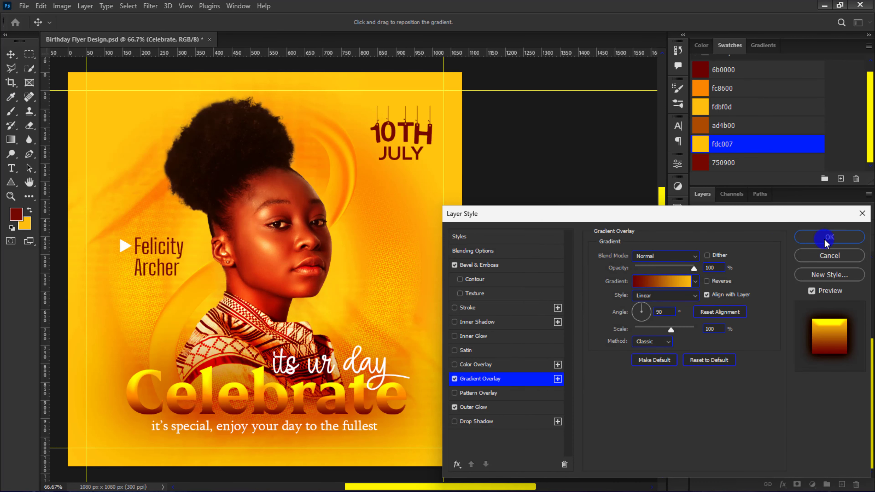
{"action": "left_click", "coordinate": [814, 236]}
Nudge the original Celebrate text slightly down beneath its copy with Free Transform
{"action": "left_click", "coordinate": [699, 361]}
{"action": "left_click", "coordinate": [698, 361]}
{"action": "key", "text": "ctrl+t"}
{"action": "key", "text": "Down"}
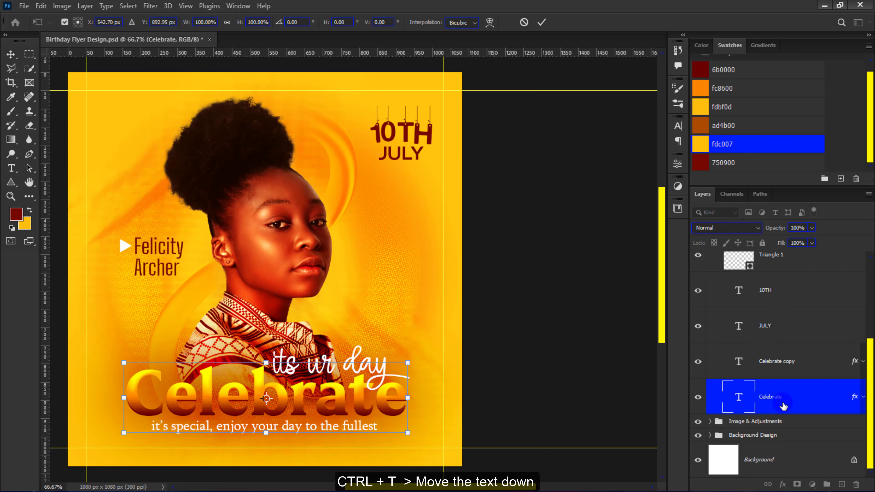
{"action": "key", "text": "Return"}
Set the Outer Glow opacity of the Celebrate copy layer to 50% and accept the style
{"action": "double_click", "coordinate": [854, 360]}
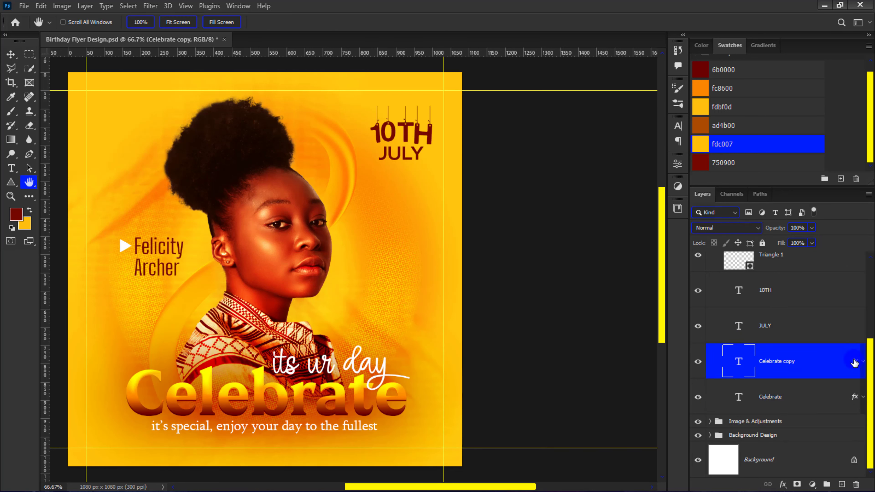
{"action": "left_click", "coordinate": [530, 410]}
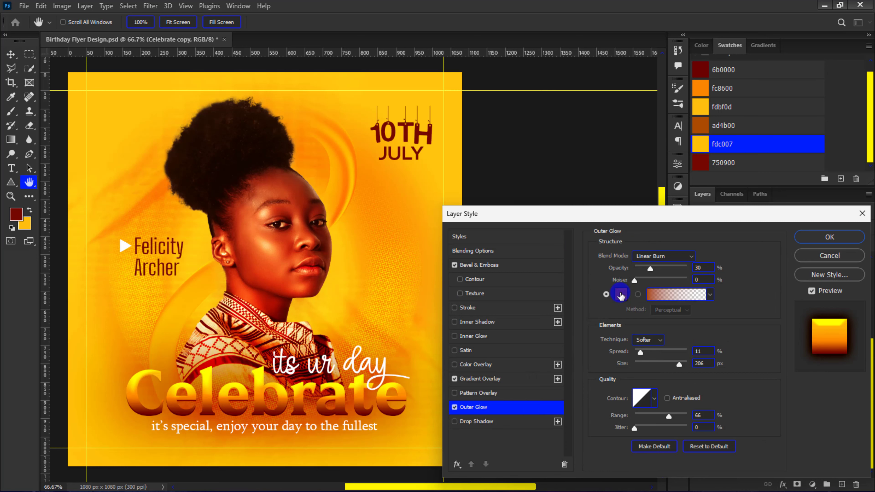
{"action": "left_click_drag", "start_coordinate": [660, 271], "coordinate": [662, 271]}
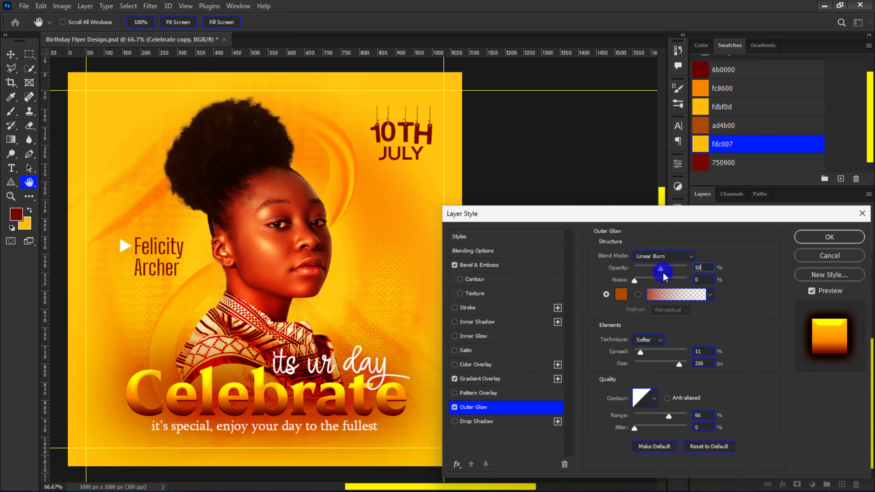
{"action": "left_click", "coordinate": [829, 238]}
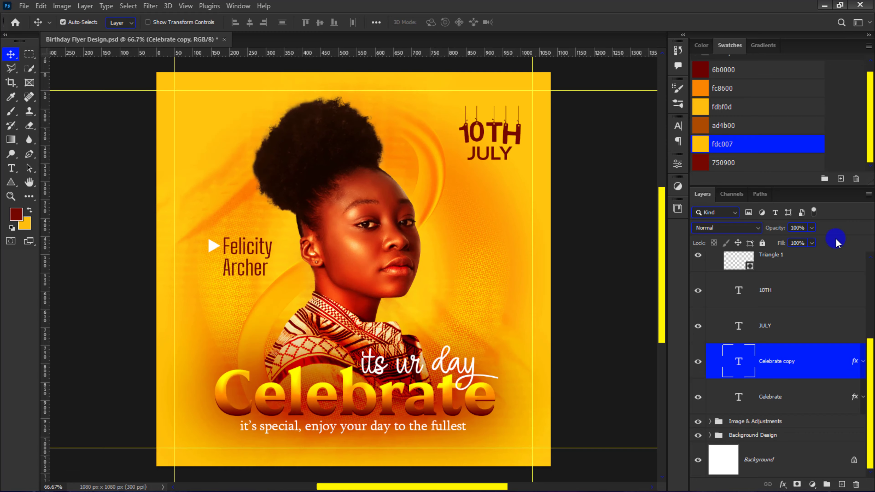
Scale the "it's special, enjoy your day to the fullest" tagline down to about 90%
{"action": "key", "text": "ctrl+minus"}
{"action": "left_click", "coordinate": [395, 389]}
{"action": "key", "text": "ctrl+t"}
{"action": "left_click_drag", "start_coordinate": [438, 393], "coordinate": [431, 400]}
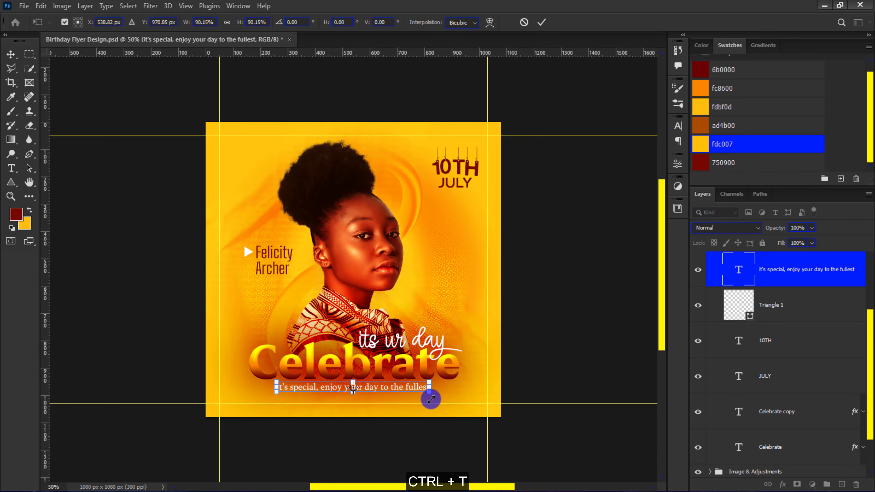
{"action": "key", "text": "Return"}
Collapse the Text layer group and clear all guides from the flyer
{"action": "scroll", "coordinate": [731, 292], "scroll_direction": "up", "scroll_amount": 3}
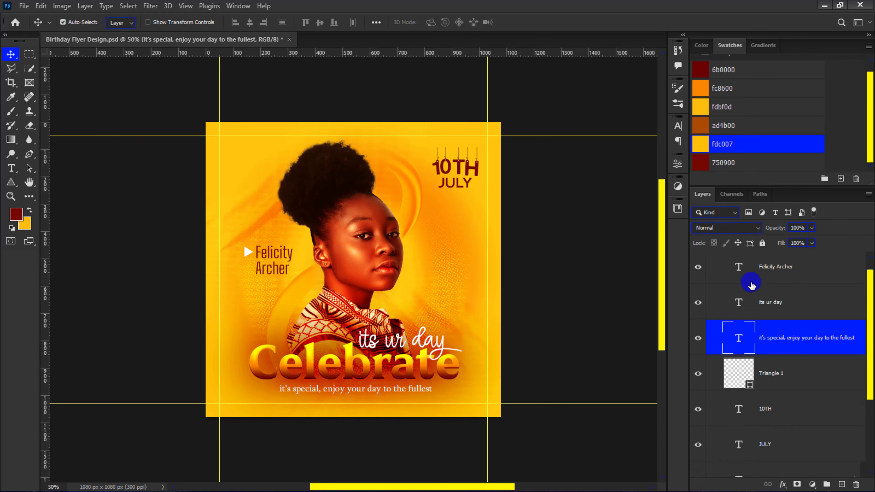
{"action": "left_click", "coordinate": [710, 259]}
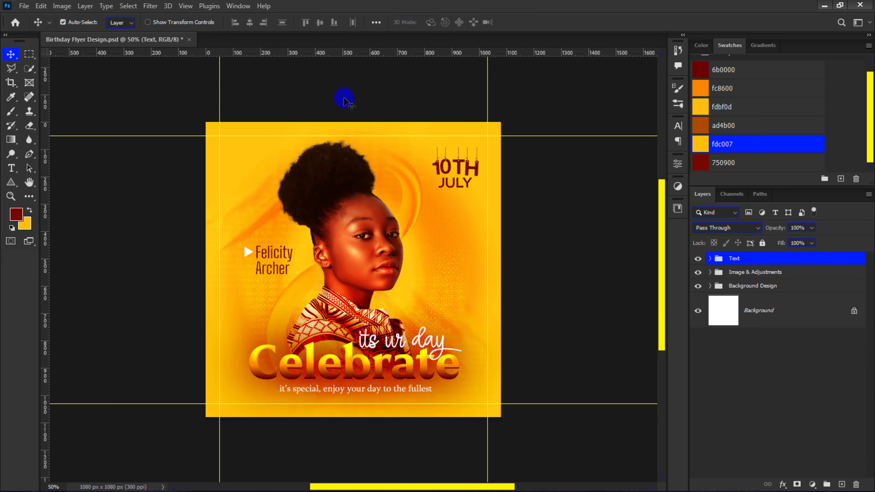
{"action": "left_click", "coordinate": [186, 6]}
{"action": "mouse_move", "coordinate": [220, 292]}
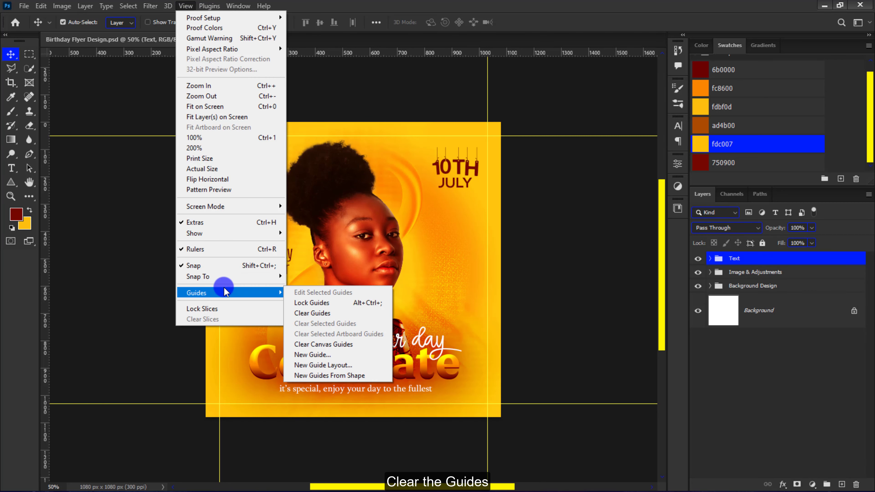
{"action": "left_click", "coordinate": [322, 313]}
{"action": "key", "text": "ctrl+plus"}
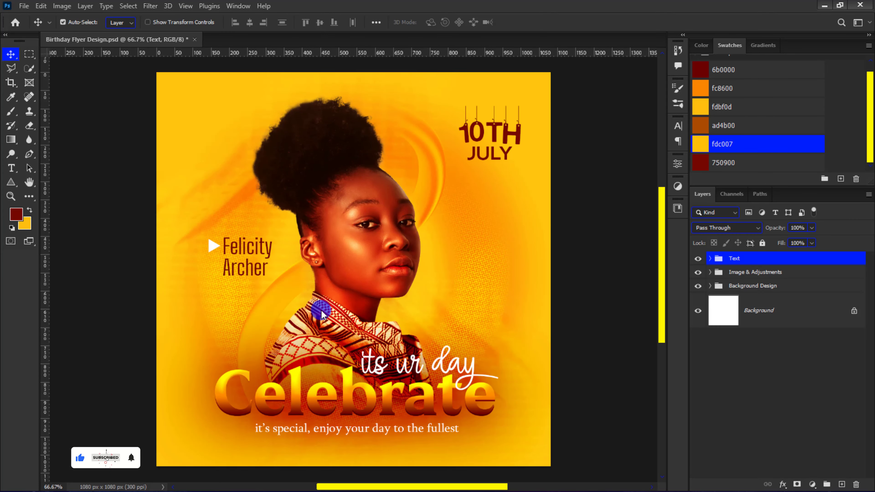
{"action": "key", "text": "ctrl+minus"}
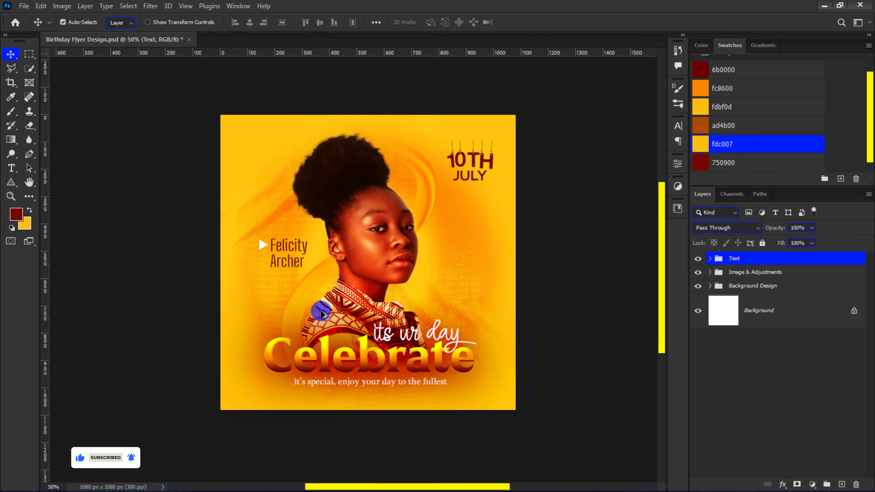